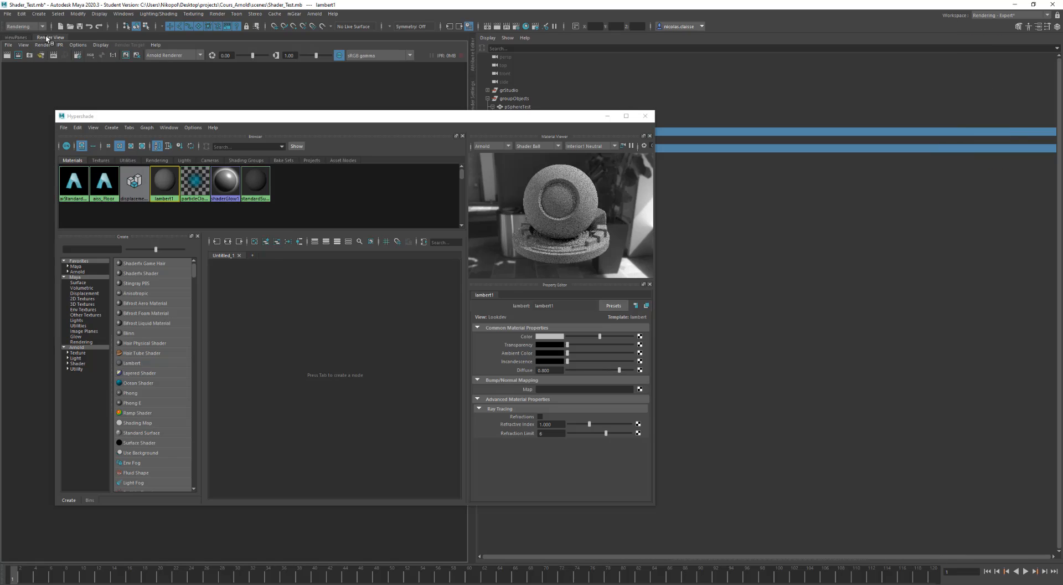
# - Bring up the perspective viewport and dock the Hypershade beside it, widened enough to show all its panels
pyautogui.click(21, 38)
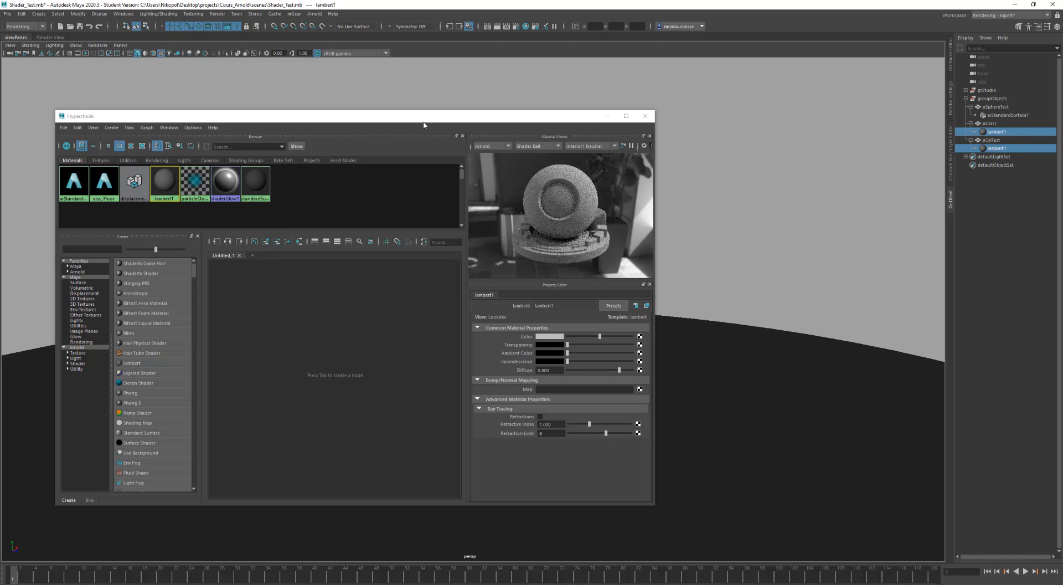
pyautogui.moveTo(423, 122); pyautogui.dragTo(1, 124)
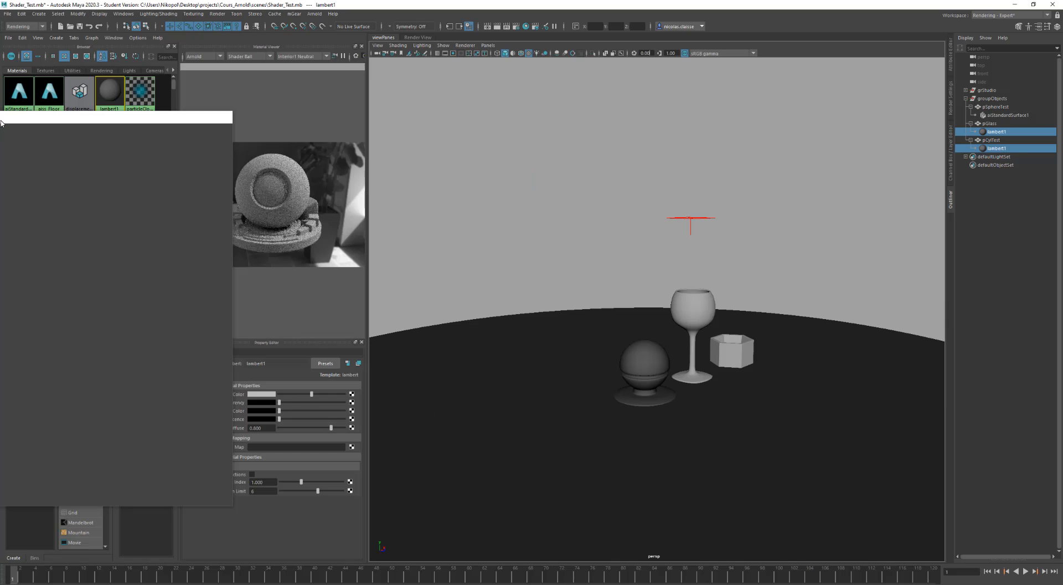
pyautogui.moveTo(367, 131); pyautogui.dragTo(593, 139)
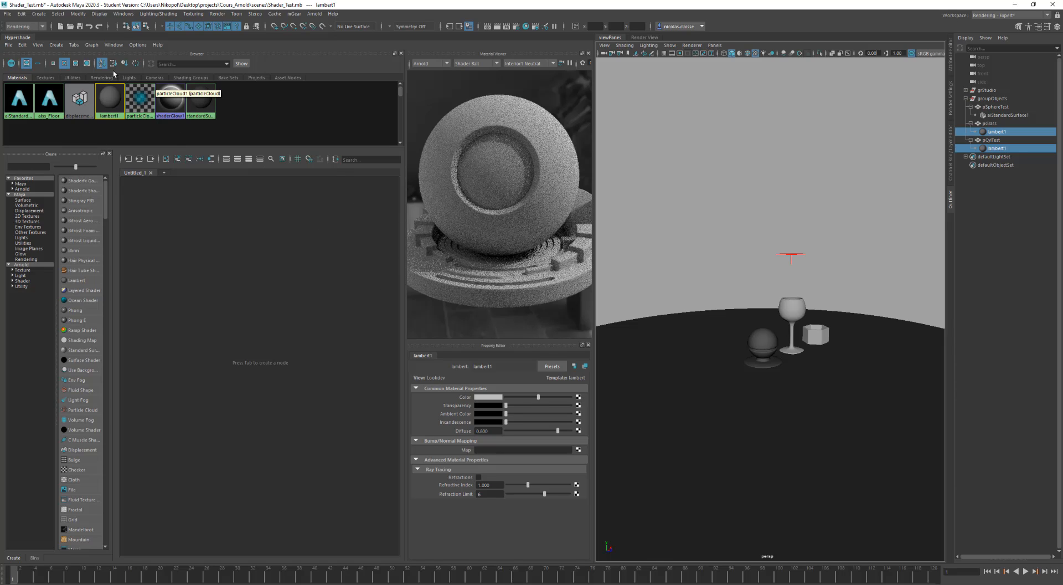
pyautogui.click(114, 45)
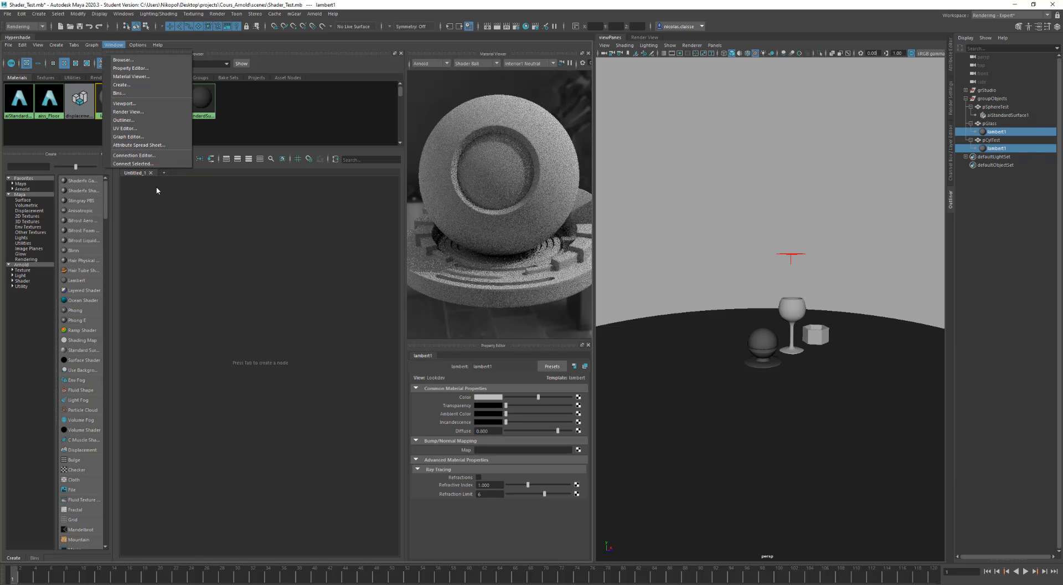
pyautogui.click(194, 221)
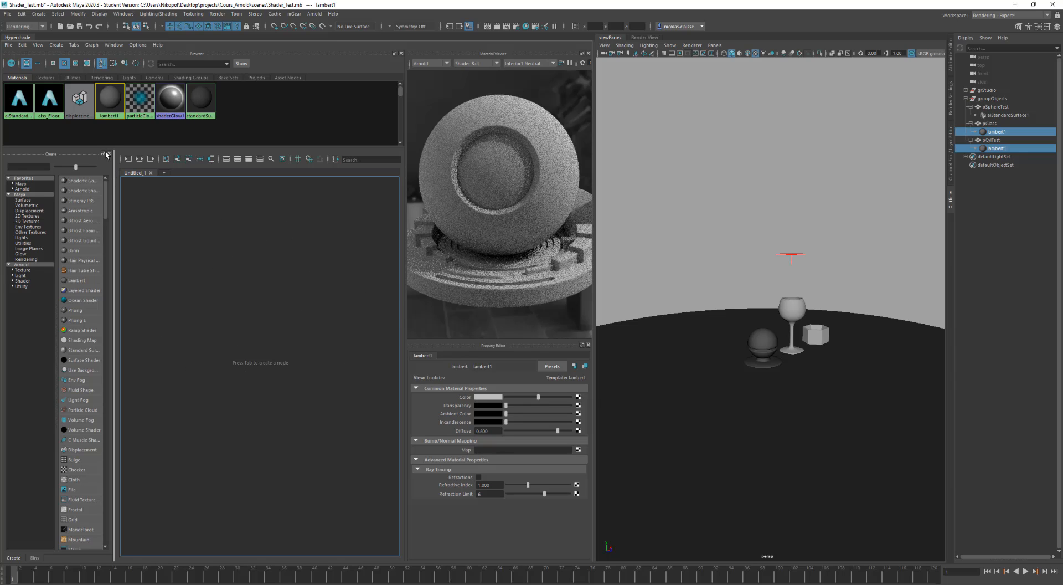
# - Graph the complete aiStandardSurface1 network, including the input and output connections of its shading group aiStandardSurface1SG
pyautogui.click(22, 100)
pyautogui.click(150, 159)
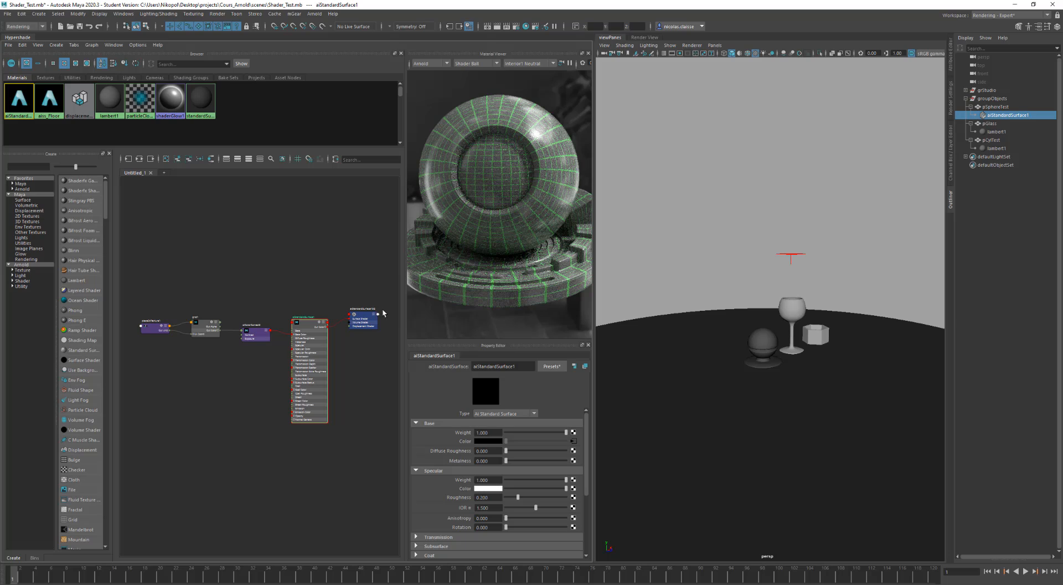
pyautogui.click(363, 315)
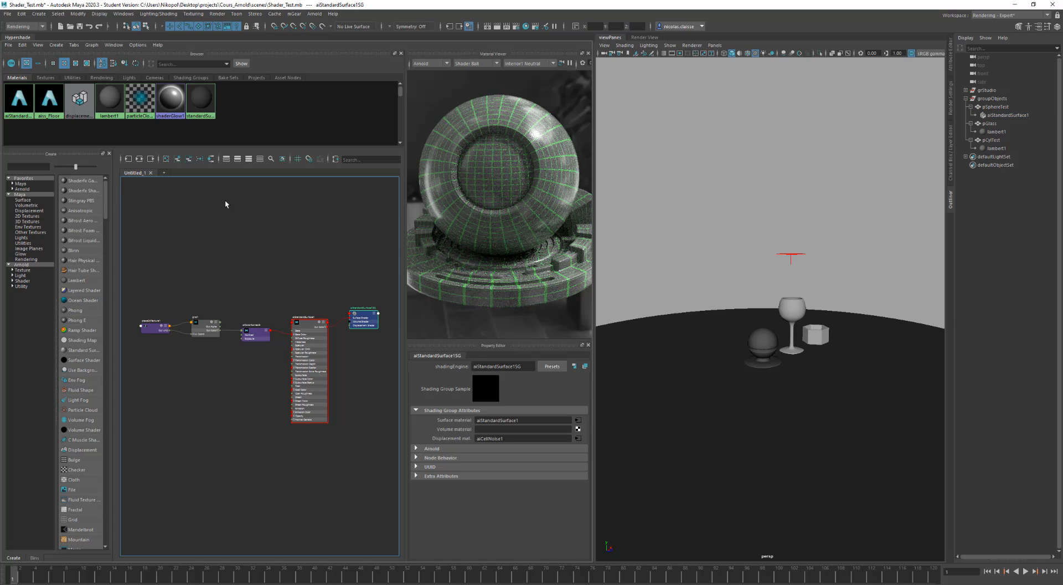
pyautogui.click(139, 159)
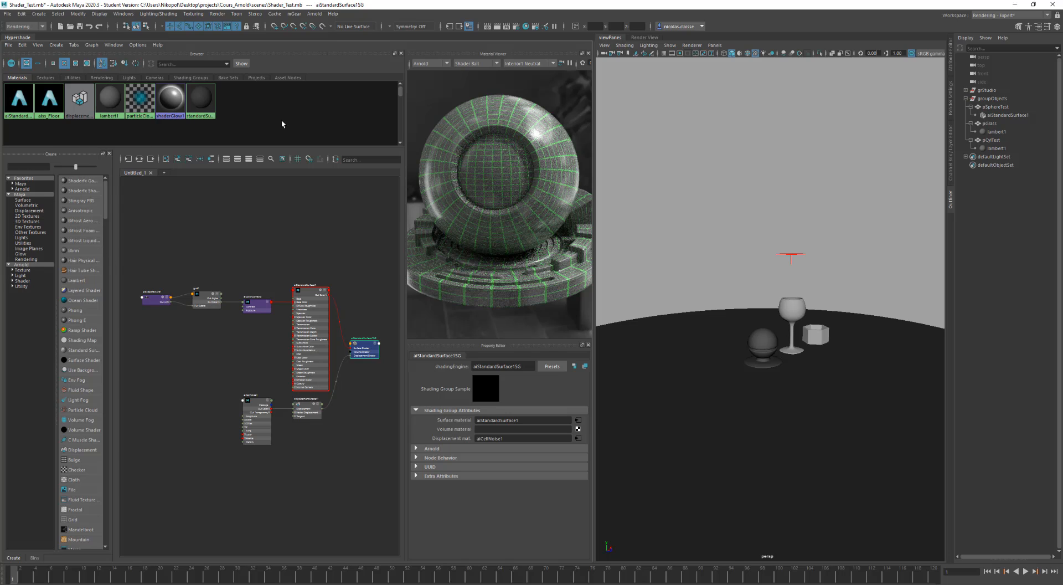
# - Review the scene's cameras, lights, materials and textures in the Hypershade browser
pyautogui.click(151, 78)
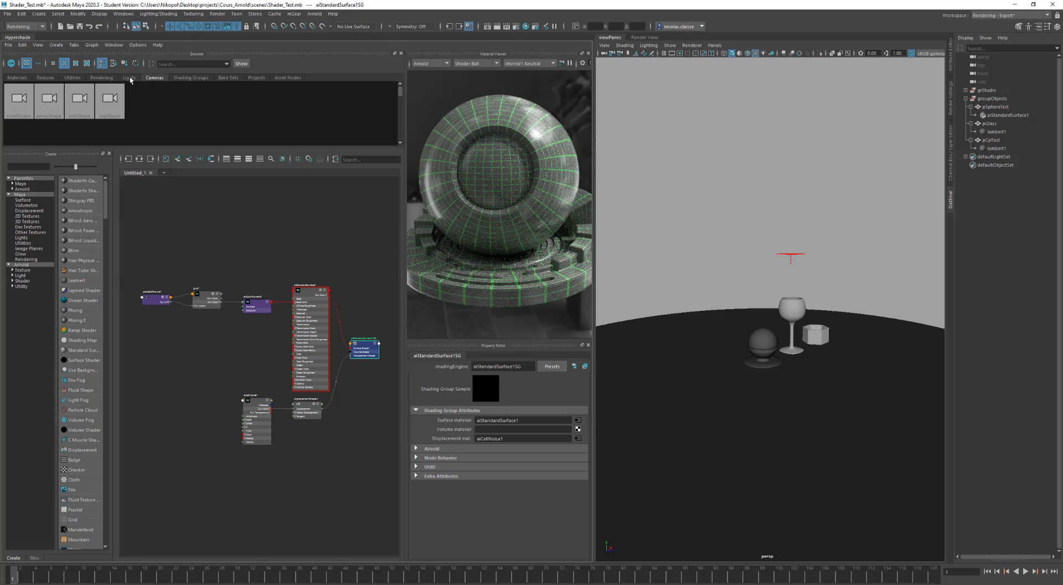
pyautogui.click(129, 79)
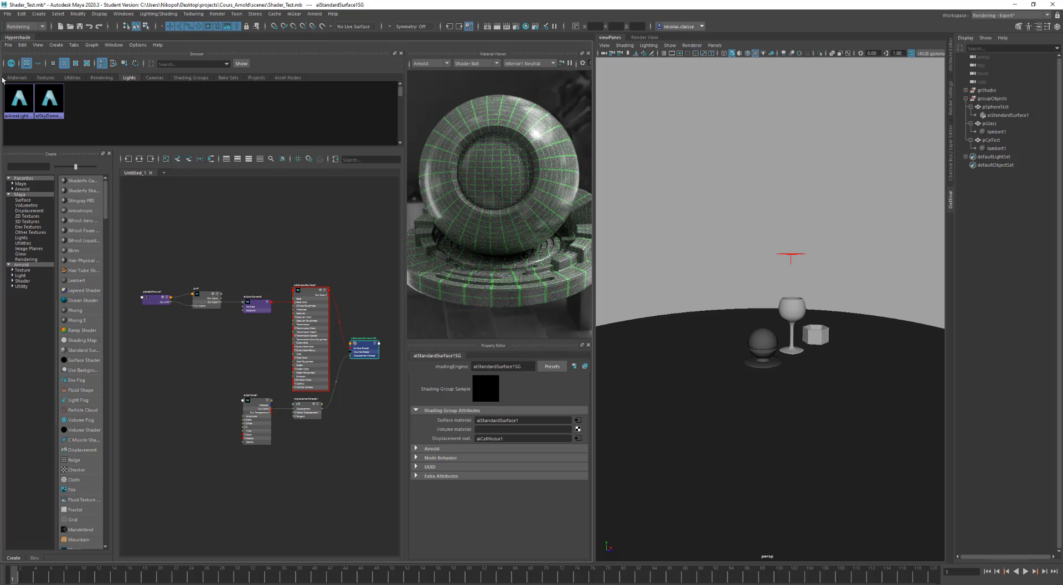
pyautogui.click(22, 80)
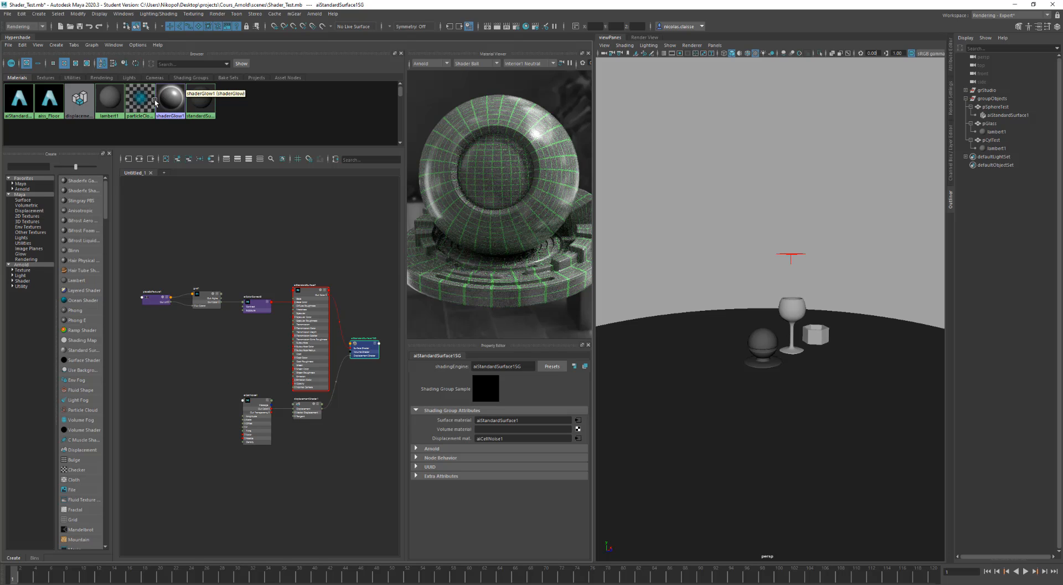
pyautogui.click(47, 77)
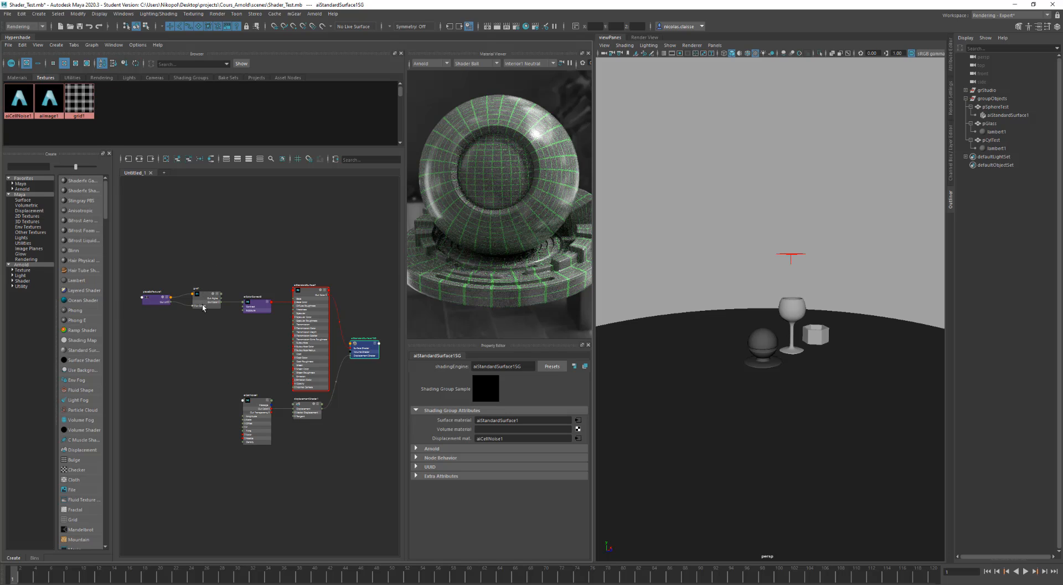
# - Move the aiCellNoise1 node farther away from displacementShader1 in the graph
pyautogui.scroll(5, 204, 298)
pyautogui.scroll(-3, 240, 357)
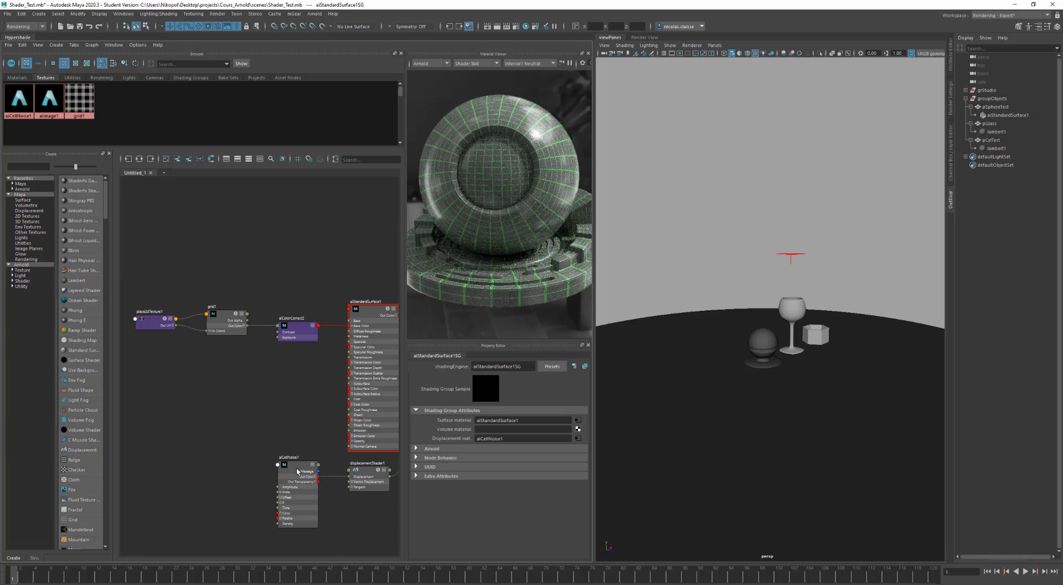
pyautogui.moveTo(298, 471); pyautogui.dragTo(254, 474)
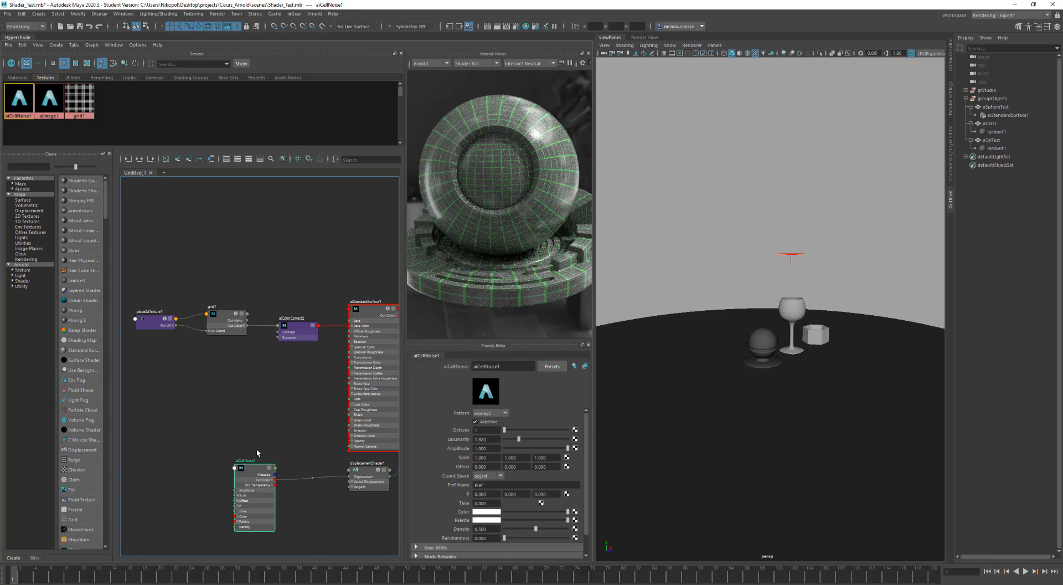
# - List the scene's utility nodes, select place2dTexture1 in the graph and save the scene despite the student version notice
pyautogui.click(72, 78)
pyautogui.scroll(4, 207, 262)
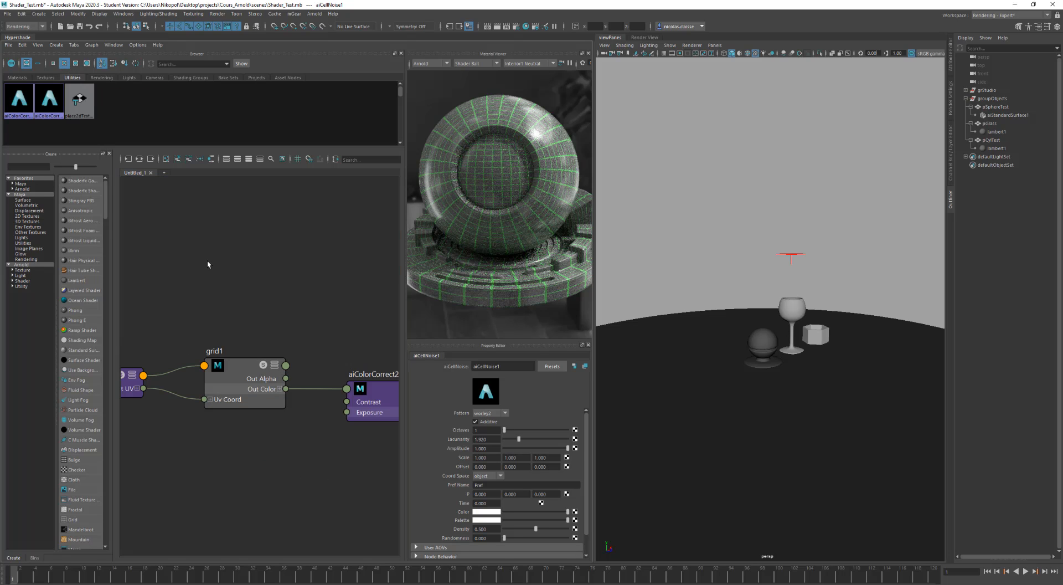
pyautogui.keyDown('alt'); pyautogui.moveTo(188, 288); pyautogui.dragTo(275, 271, button='middle'); pyautogui.keyUp('alt')
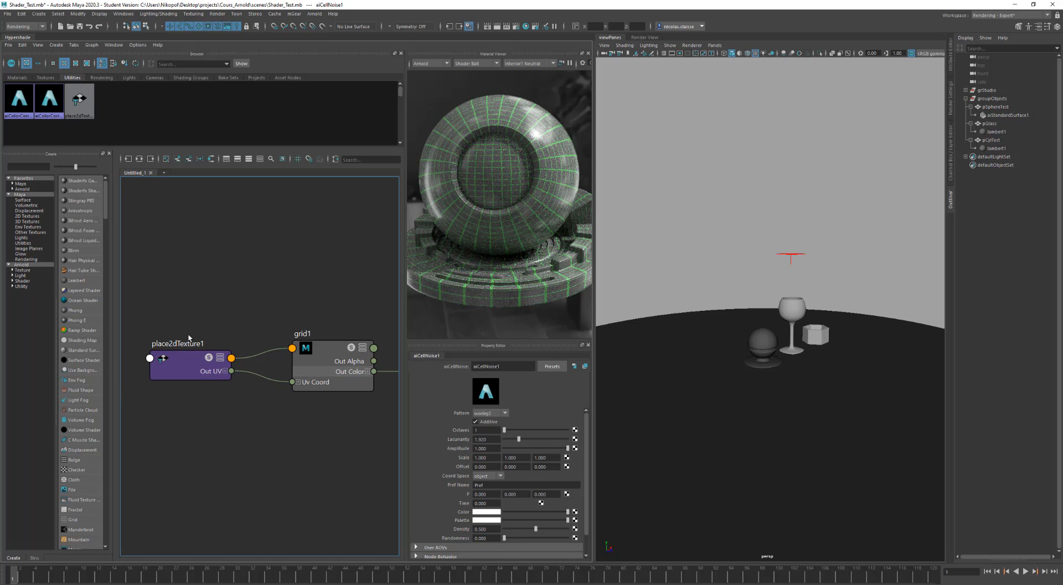
pyautogui.click(185, 367)
pyautogui.hotkey('ctrl', 's')
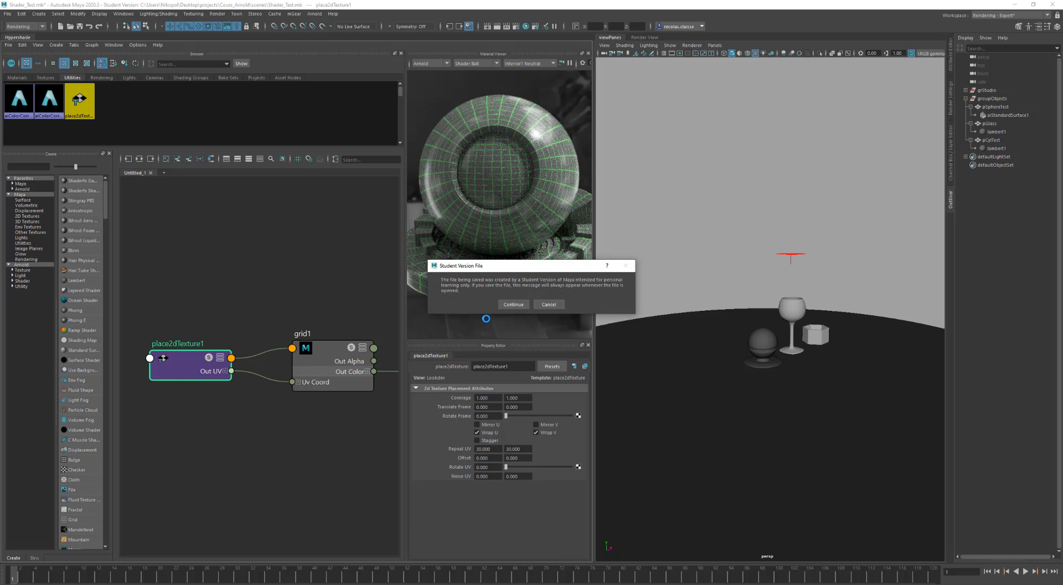
pyautogui.click(513, 304)
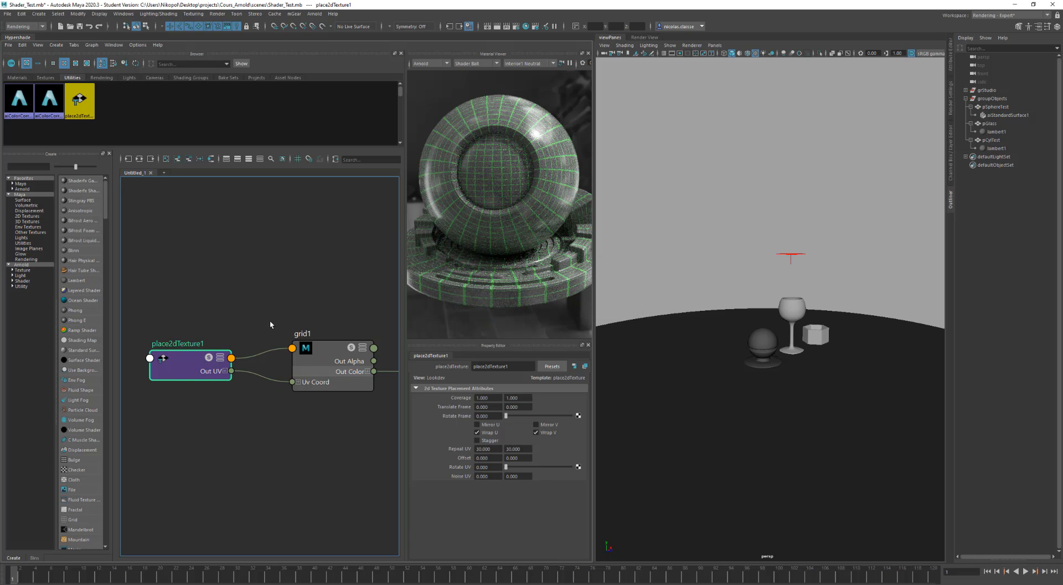
# - Check the grid1 node's attributes and darken the green Multiply and grey Add colours of aiColorCorrect2
pyautogui.keyDown('alt'); pyautogui.moveTo(266, 304); pyautogui.dragTo(214, 257, button='middle'); pyautogui.keyUp('alt')
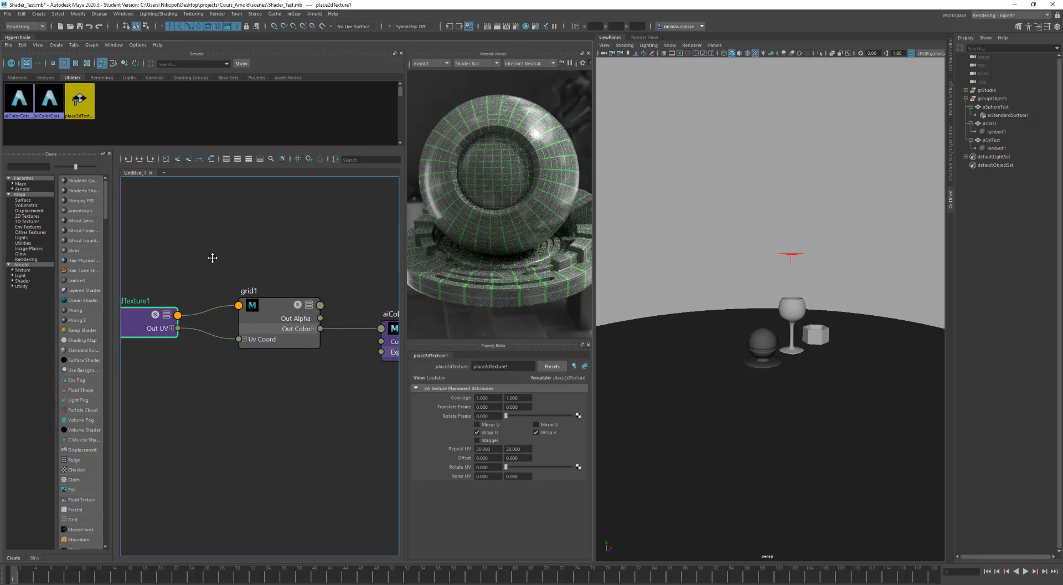
pyautogui.click(285, 300)
pyautogui.keyDown('alt'); pyautogui.moveTo(368, 301); pyautogui.dragTo(284, 290, button='middle'); pyautogui.keyUp('alt')
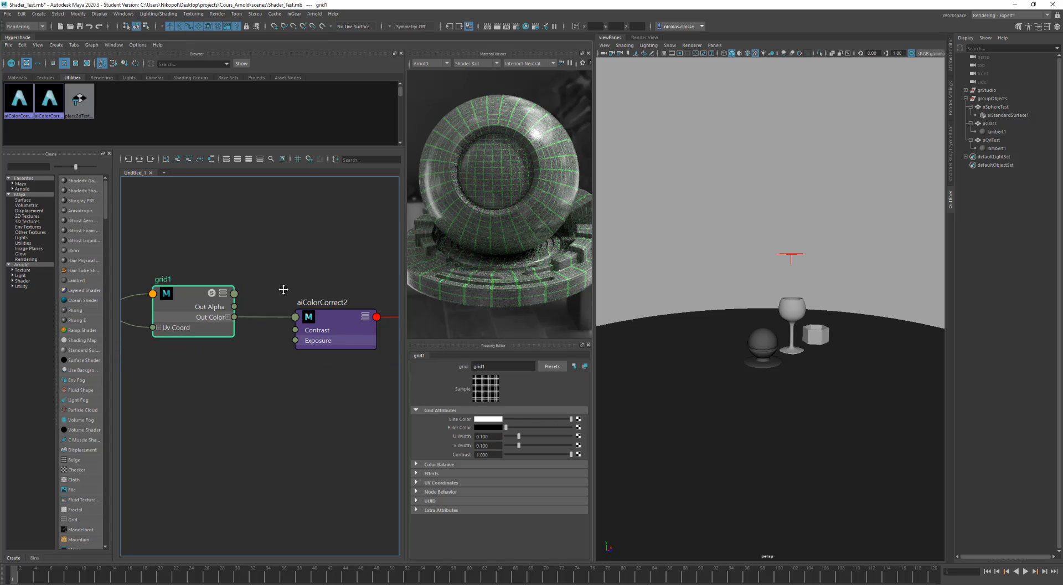
pyautogui.click(338, 317)
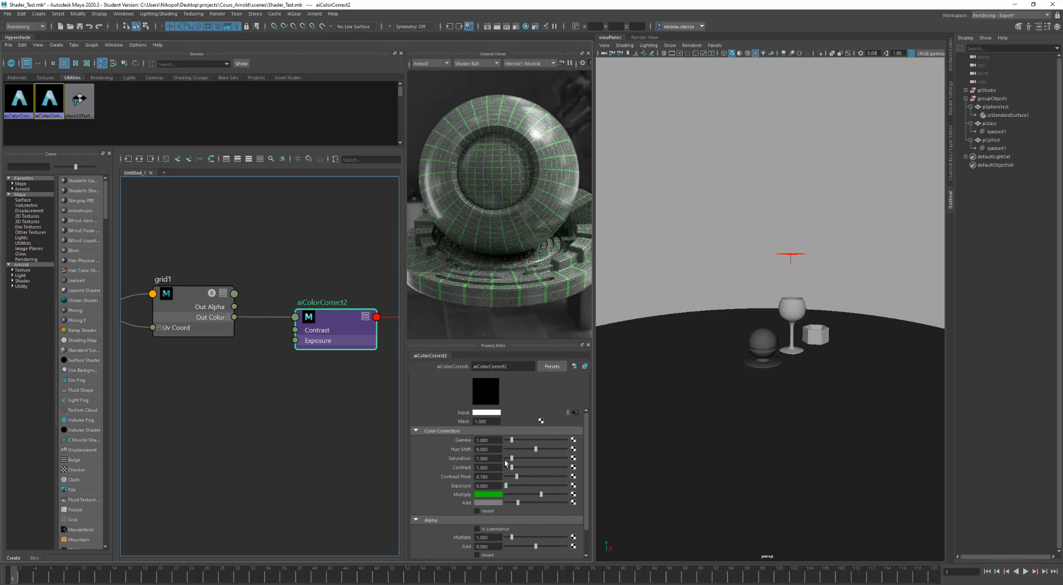
pyautogui.click(534, 494)
pyautogui.moveTo(532, 494); pyautogui.dragTo(511, 502)
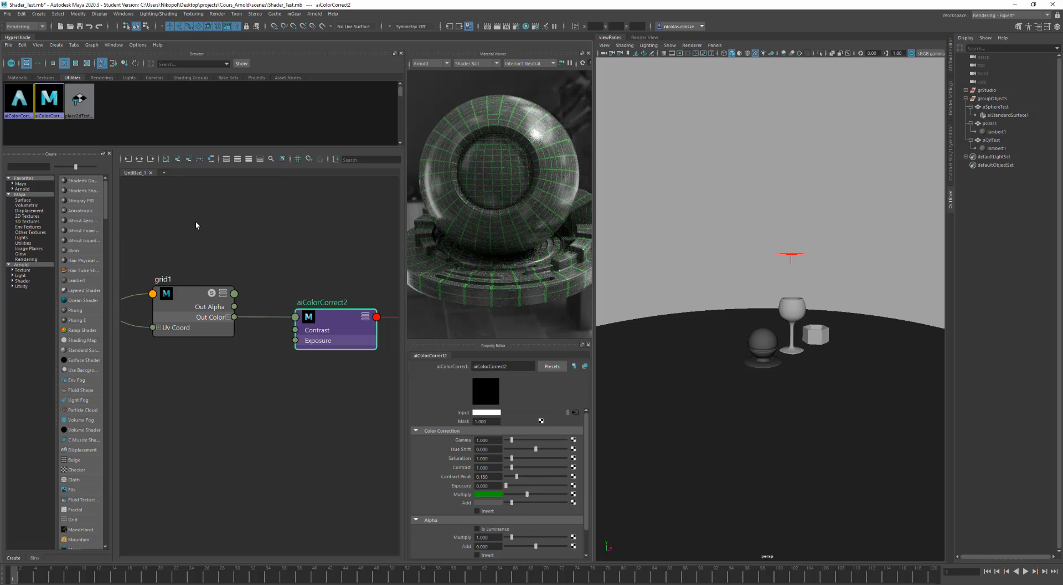
# - Review the rendering and shading group nodes and inspect the aiStandardSurface1SG node in the graph
pyautogui.keyDown('alt'); pyautogui.moveTo(214, 245); pyautogui.dragTo(136, 226, button='middle'); pyautogui.keyUp('alt')
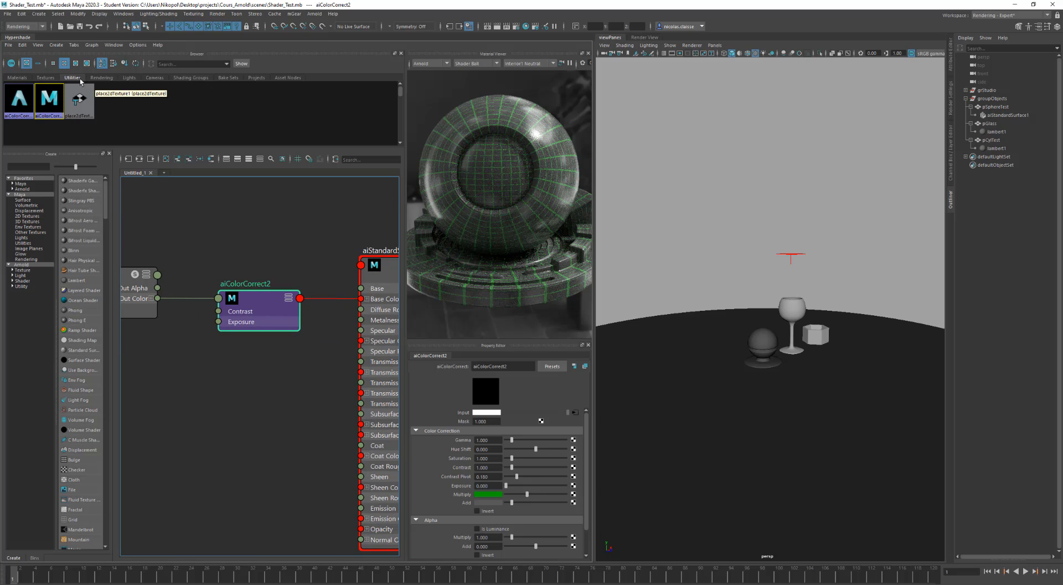
pyautogui.click(98, 79)
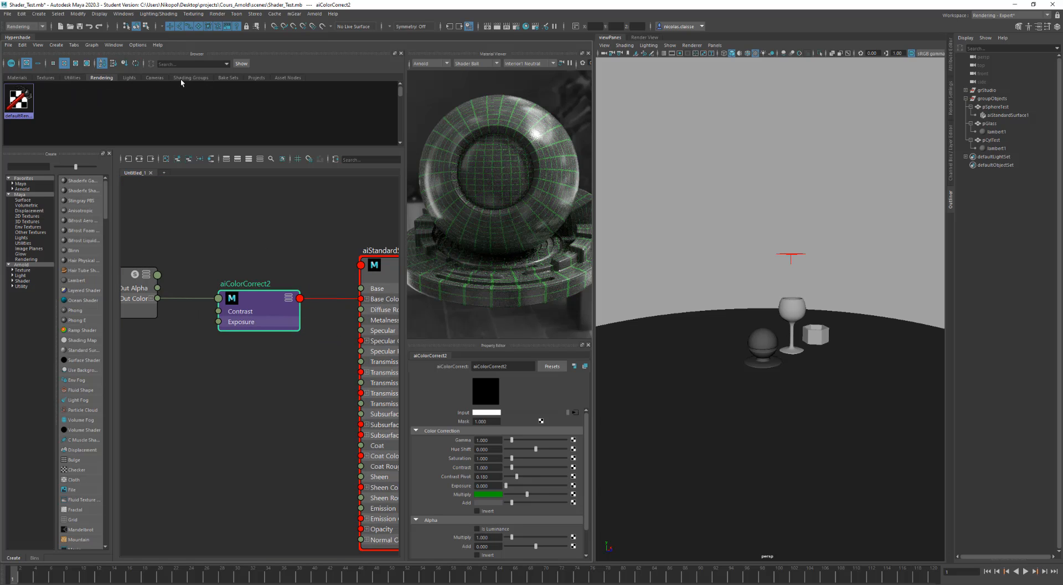
pyautogui.click(203, 79)
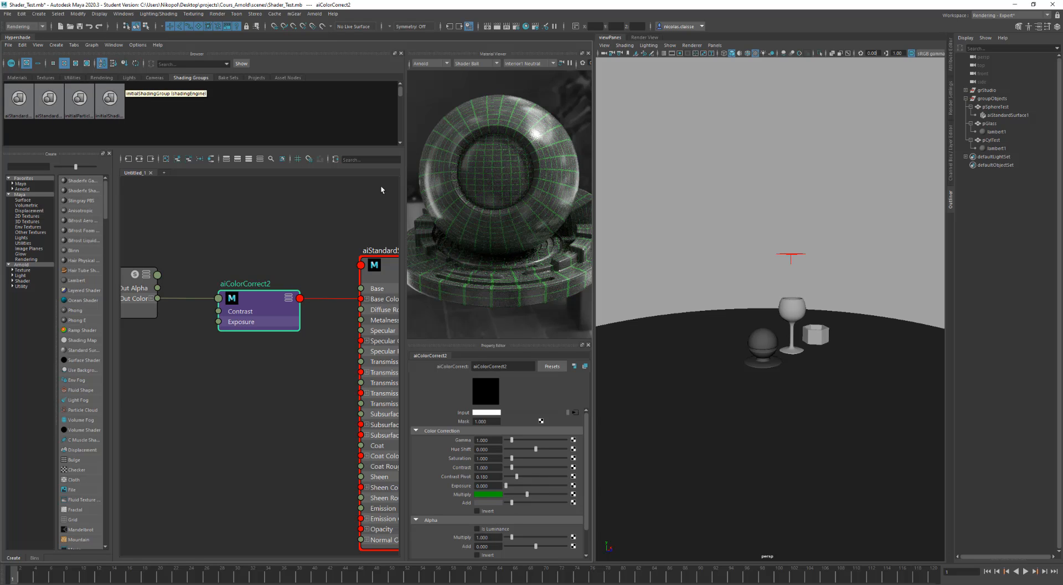
pyautogui.keyDown('alt'); pyautogui.moveTo(320, 269); pyautogui.dragTo(96, 214, button='middle'); pyautogui.keyUp('alt')
pyautogui.click(330, 364)
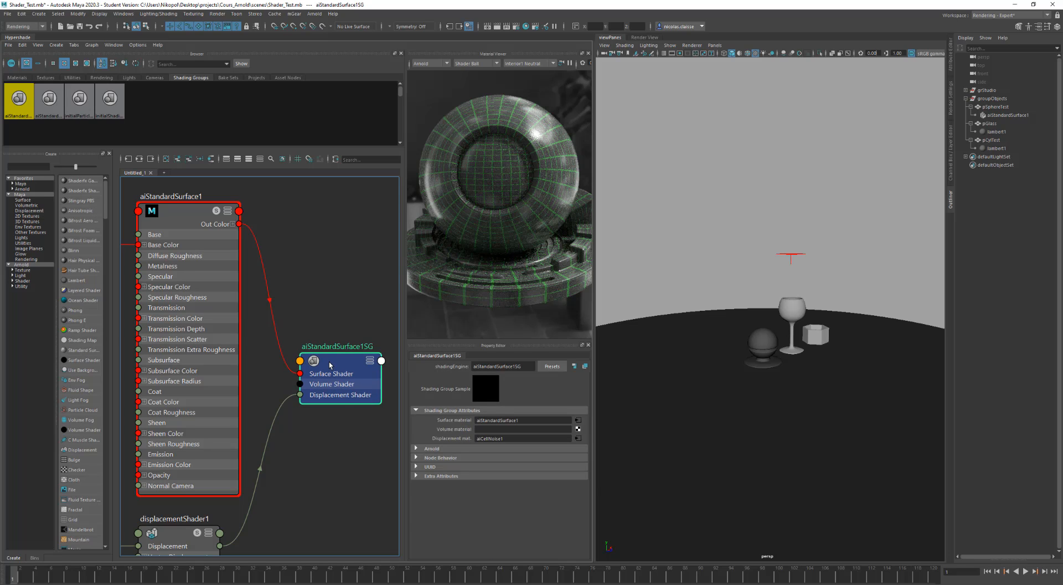
pyautogui.moveTo(331, 365); pyautogui.dragTo(335, 359)
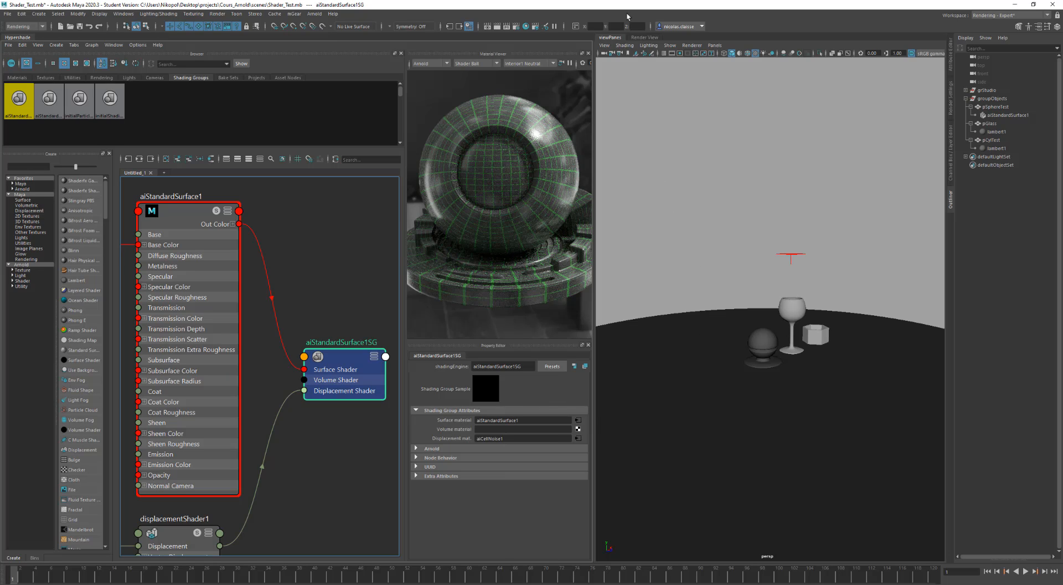
# - Open the Arnold RenderView and frame the test sphere, wine glass and hexagonal cup more closely
pyautogui.click(315, 14)
pyautogui.click(326, 21)
pyautogui.scroll(7, 333, 281)
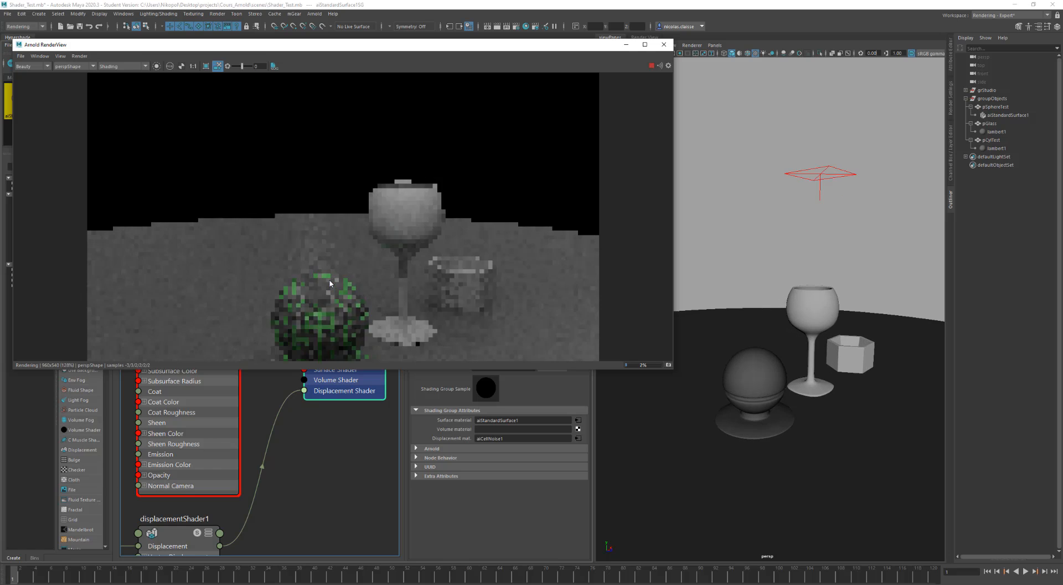
pyautogui.keyDown('alt'); pyautogui.moveTo(307, 305); pyautogui.dragTo(334, 210); pyautogui.keyUp('alt')
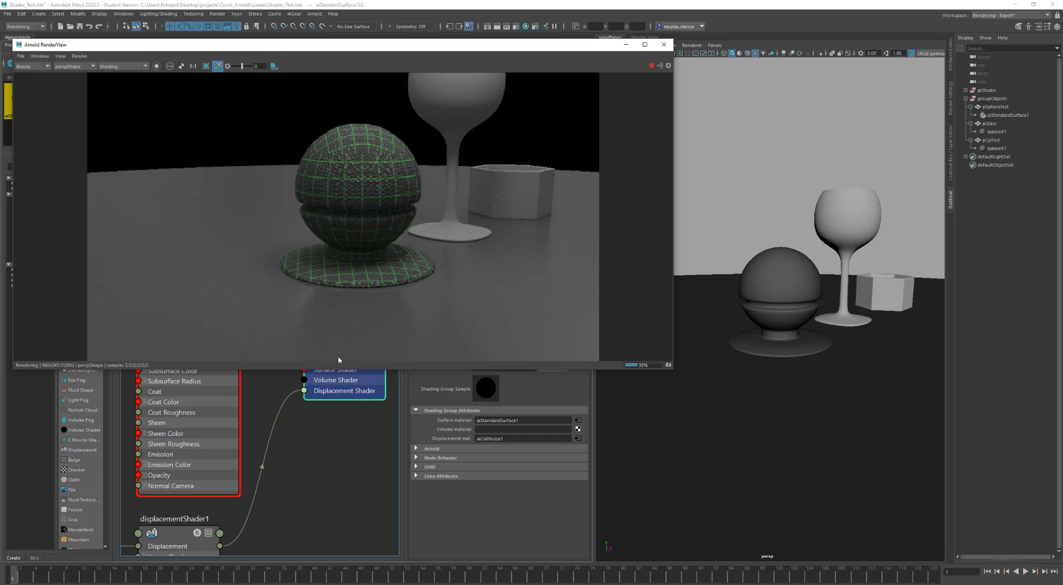
# - Move aiStandardSurface1SG clear of the render window, assign it to the wine glass and reframe the view
pyautogui.moveTo(351, 391); pyautogui.dragTo(350, 454)
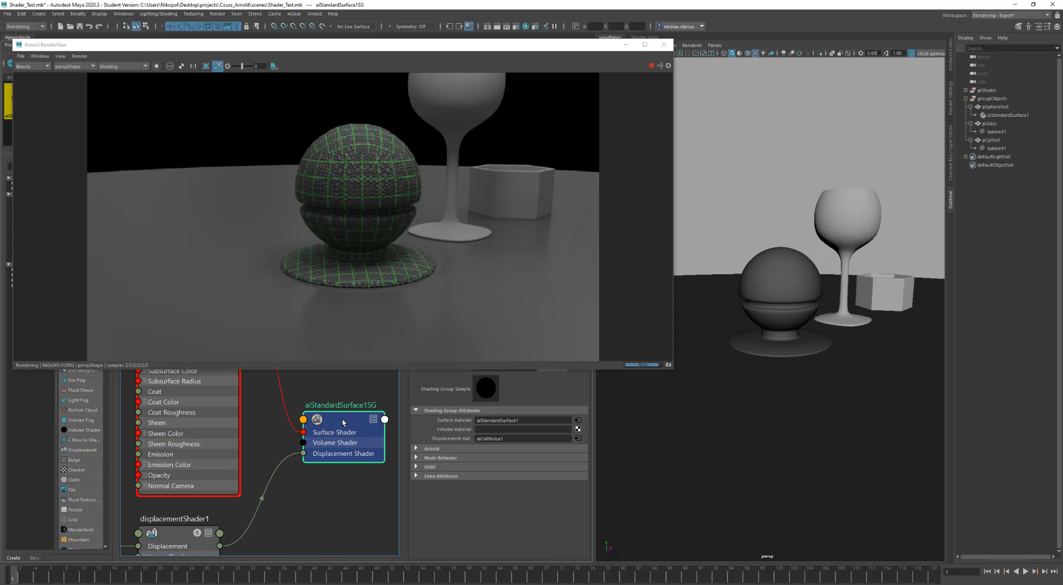
pyautogui.moveTo(842, 237); pyautogui.dragTo(843, 237, button='middle')
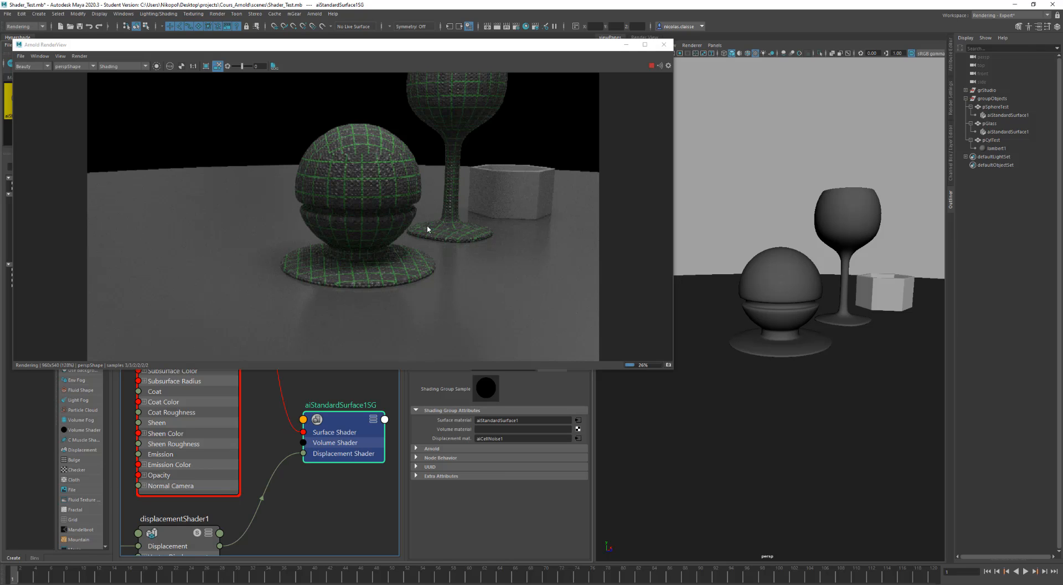
pyautogui.keyDown('alt'); pyautogui.moveTo(451, 228); pyautogui.dragTo(446, 252, button='middle'); pyautogui.keyUp('alt')
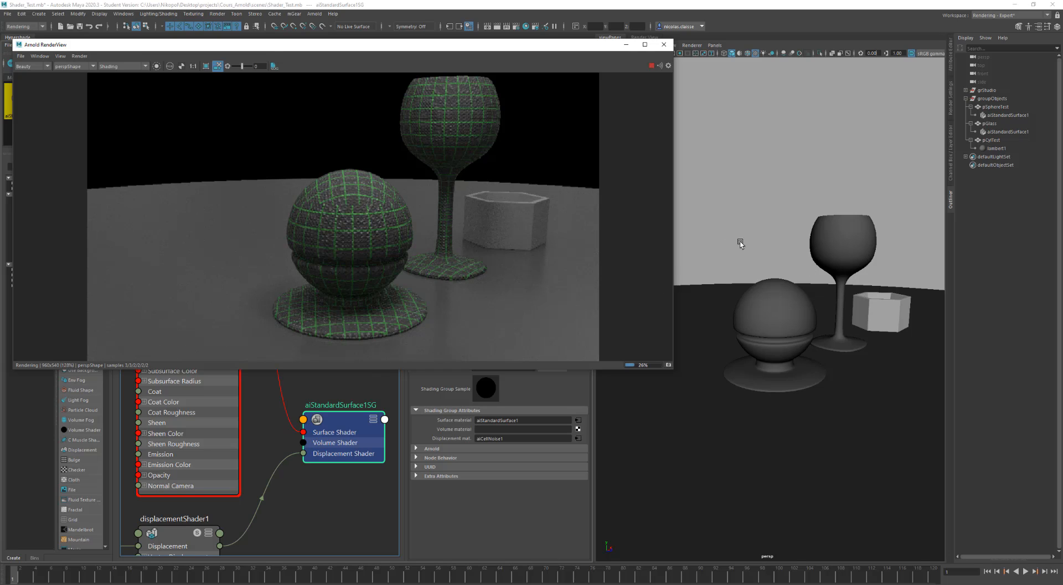
# - Show the attributes of aiStandardSurface1SG and its displacementShader1 in the Attribute Editor
pyautogui.click(949, 60)
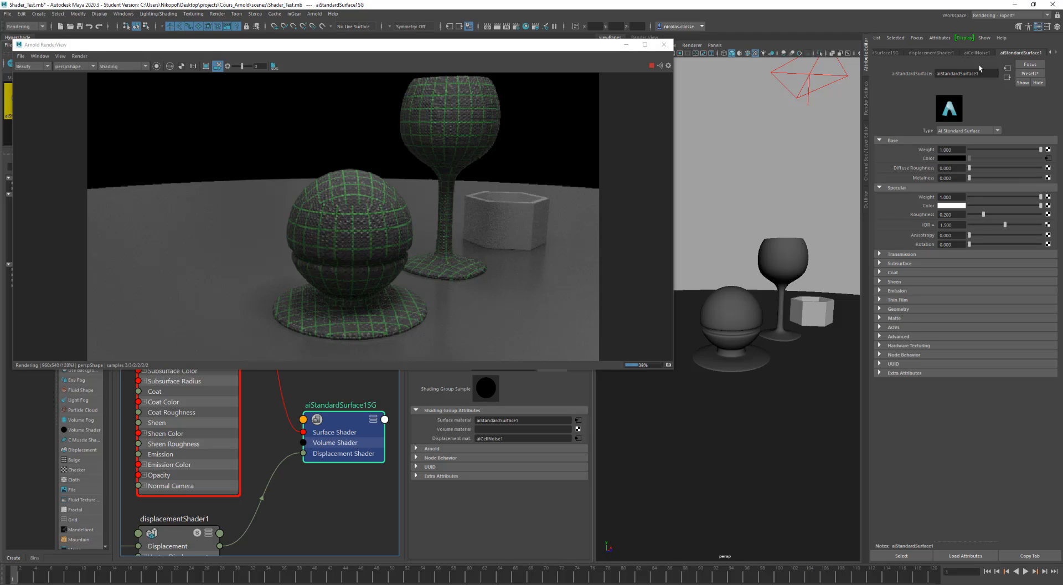
pyautogui.click(1007, 78)
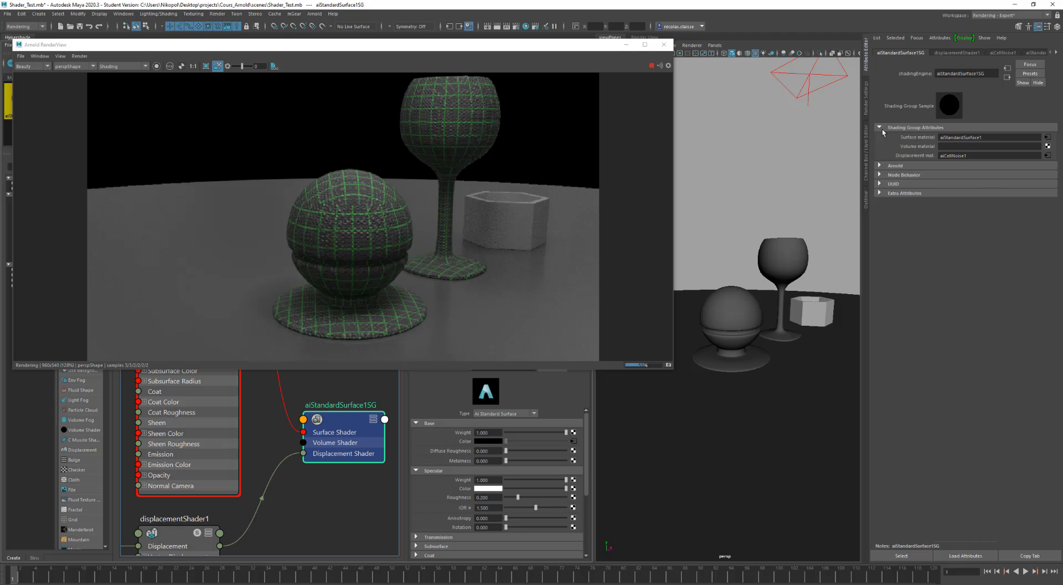
pyautogui.click(957, 53)
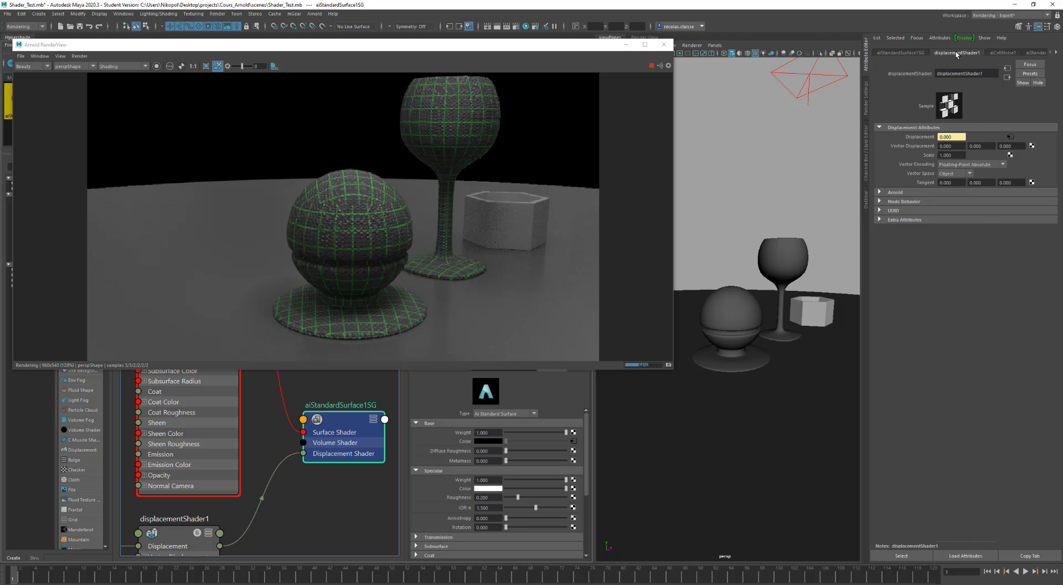
# - Show the attributes of aiCellNoise1 and aiStandardSurface1, and close the Arnold RenderView
pyautogui.click(1006, 52)
pyautogui.click(1038, 54)
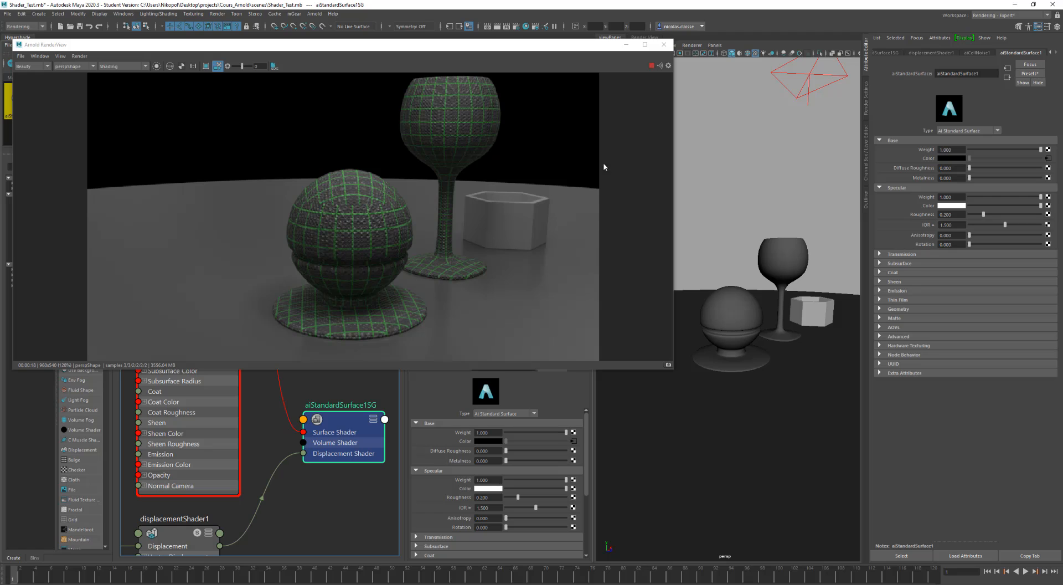
pyautogui.click(665, 44)
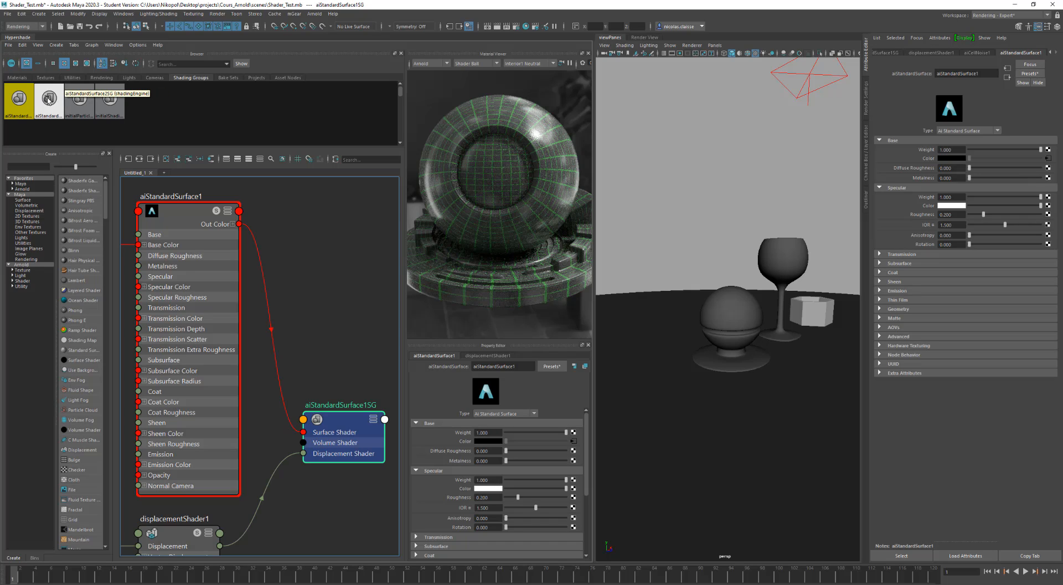
# - List the scene materials in the Hypershade browser and create an aiFlat shader from the Arnold shader nodes
pyautogui.click(22, 77)
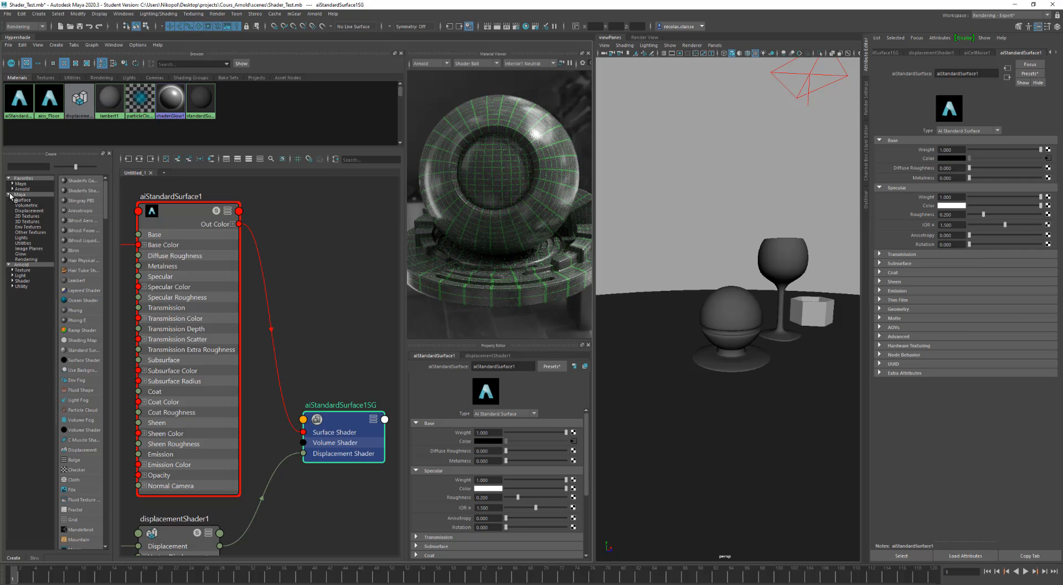
pyautogui.click(22, 265)
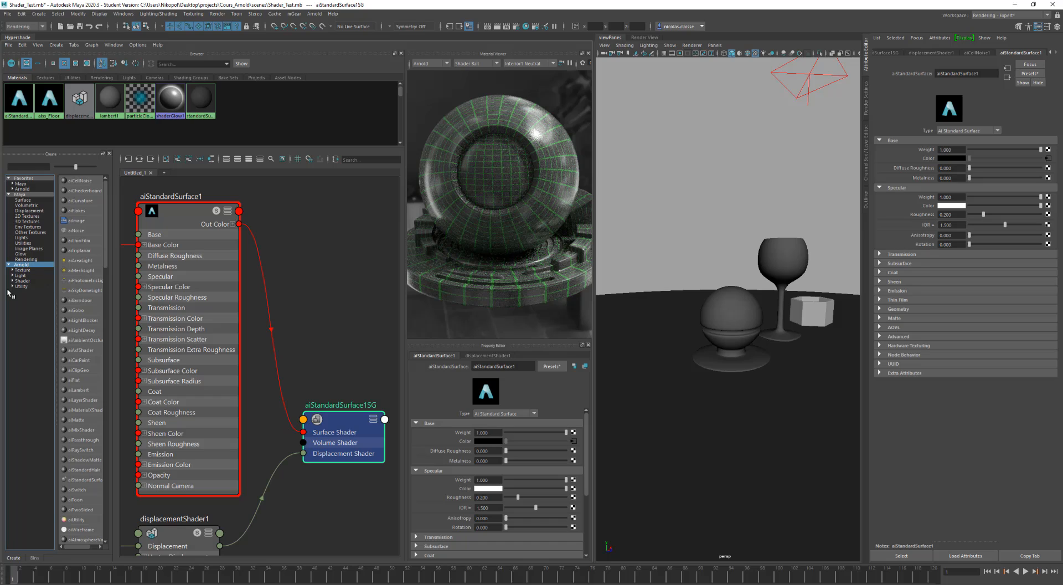
pyautogui.click(22, 194)
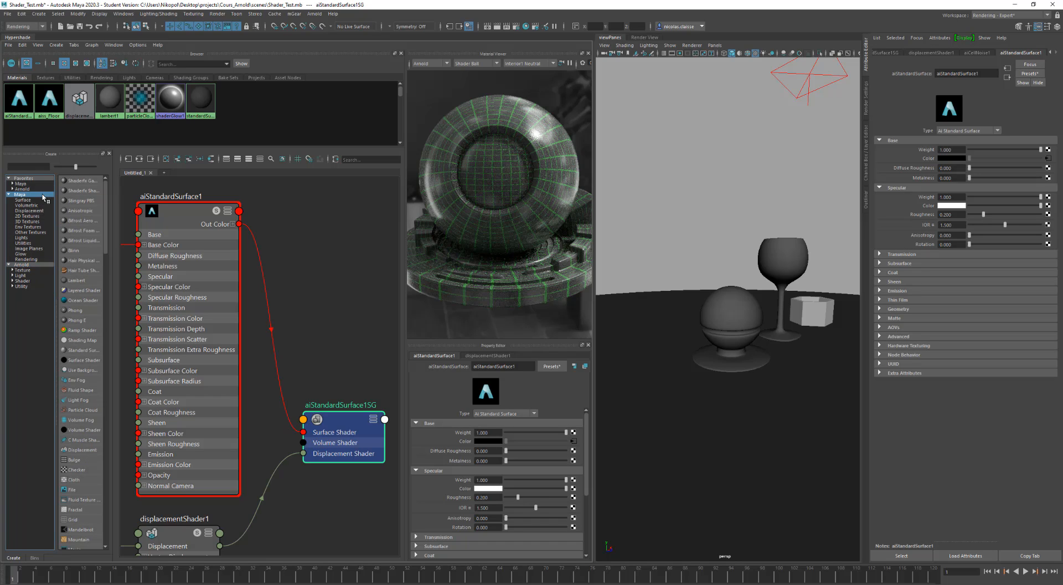
pyautogui.click(30, 282)
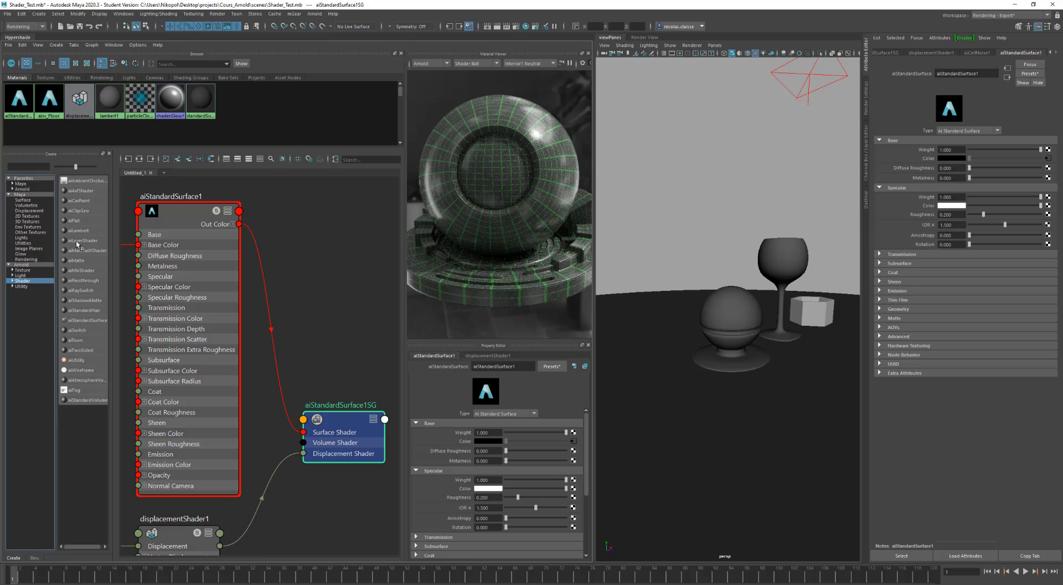
pyautogui.moveTo(71, 222); pyautogui.dragTo(83, 221)
pyautogui.click(83, 222)
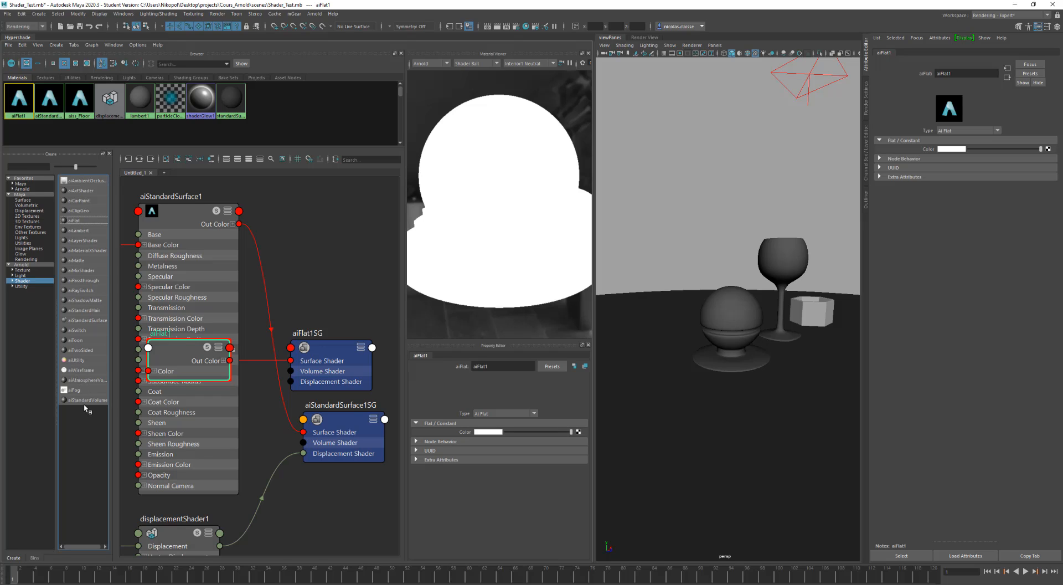
# - Examine the Arnold utility, texture and shader nodes and the Maya surface and 2D texture nodes available for creation
pyautogui.click(28, 286)
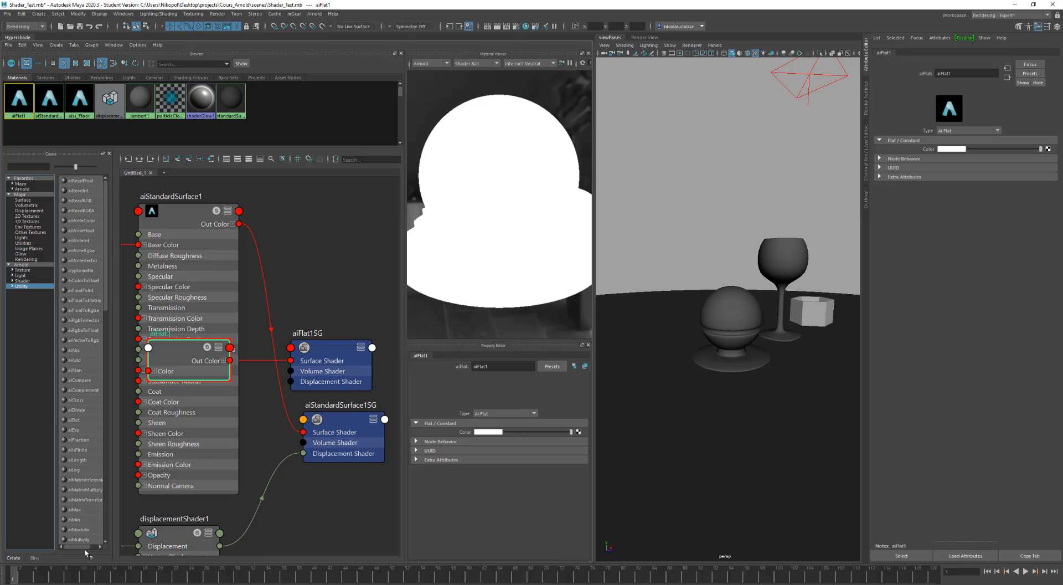
pyautogui.scroll(-9, 78, 390)
pyautogui.scroll(-3, 76, 387)
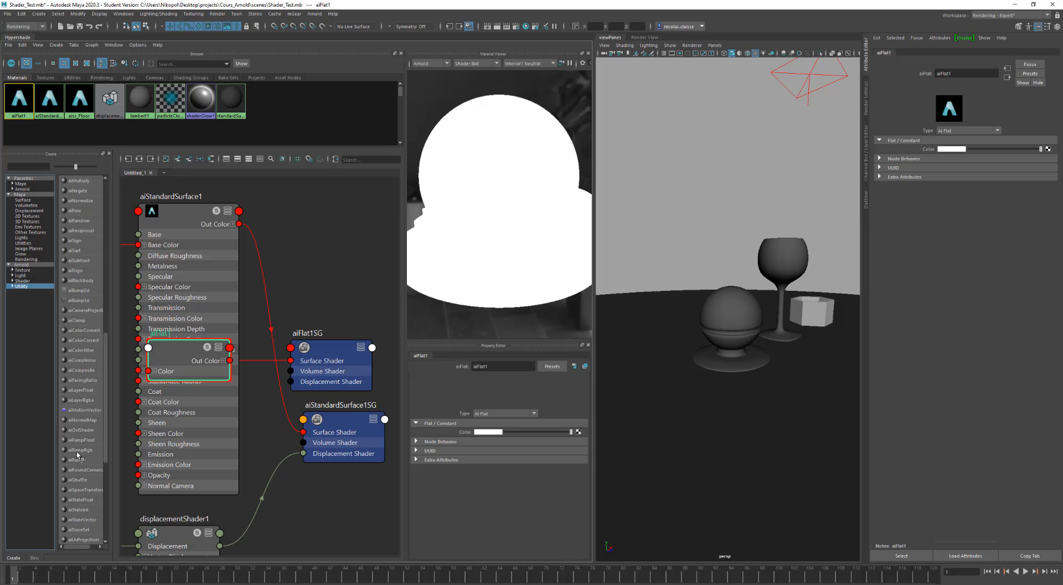
pyautogui.click(22, 270)
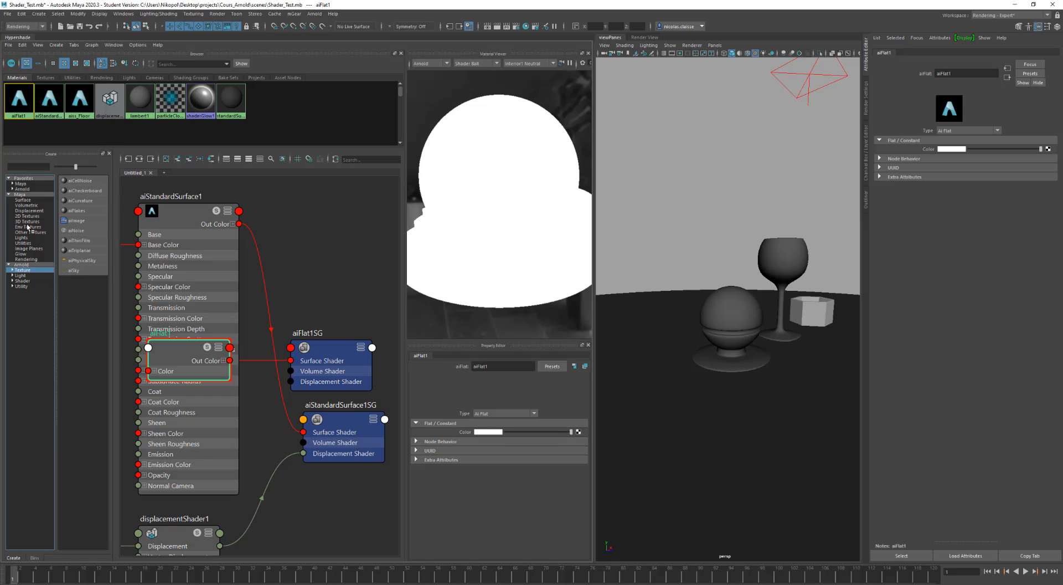
pyautogui.click(25, 195)
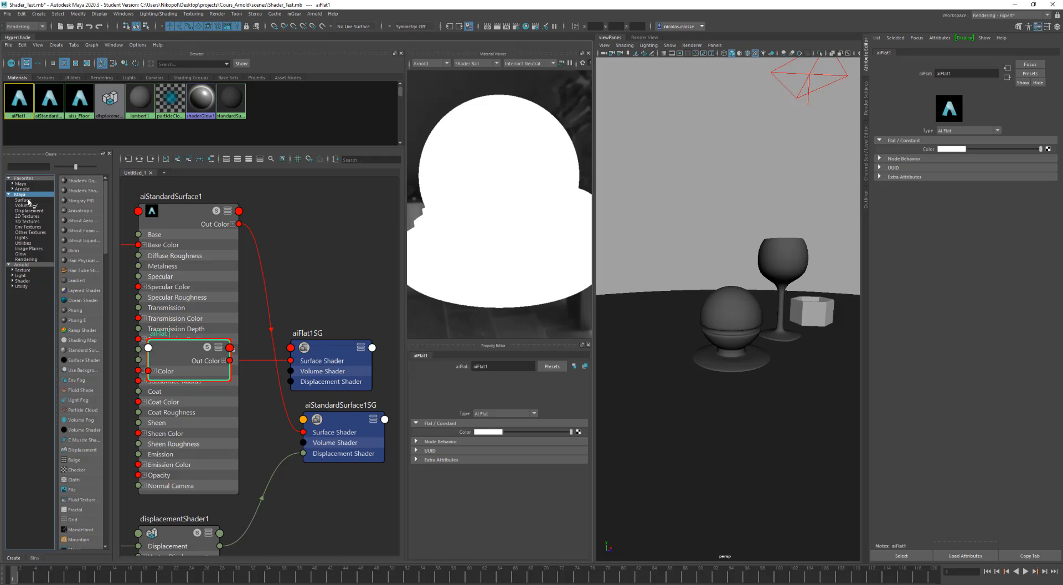
pyautogui.click(27, 200)
pyautogui.click(29, 216)
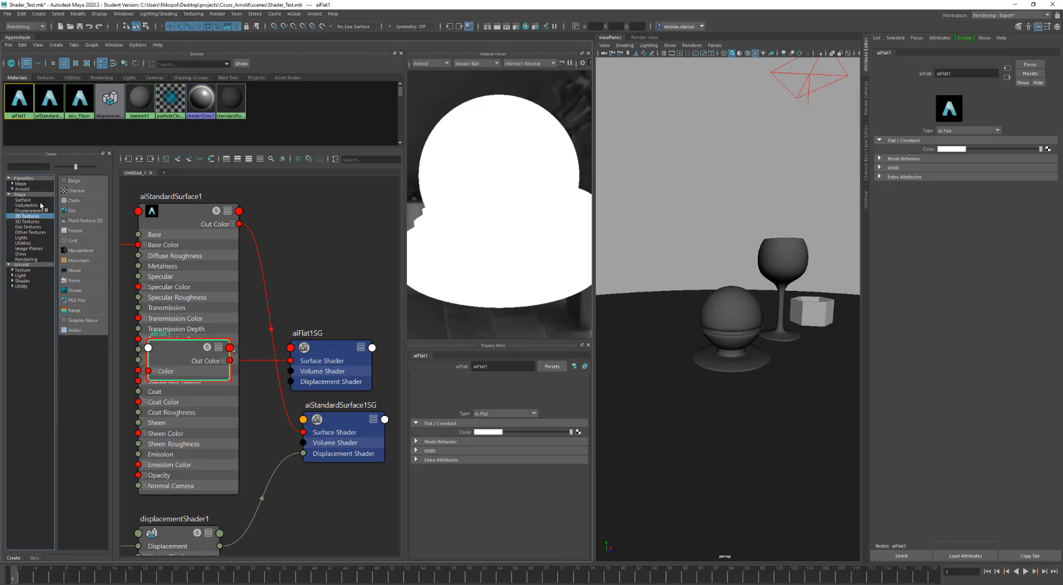
pyautogui.click(9, 195)
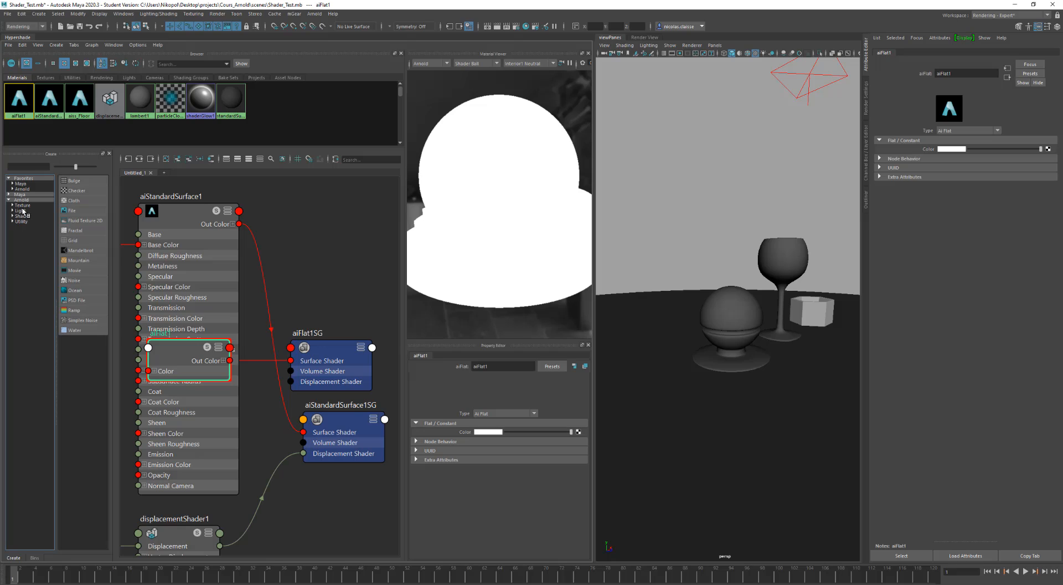
pyautogui.click(20, 216)
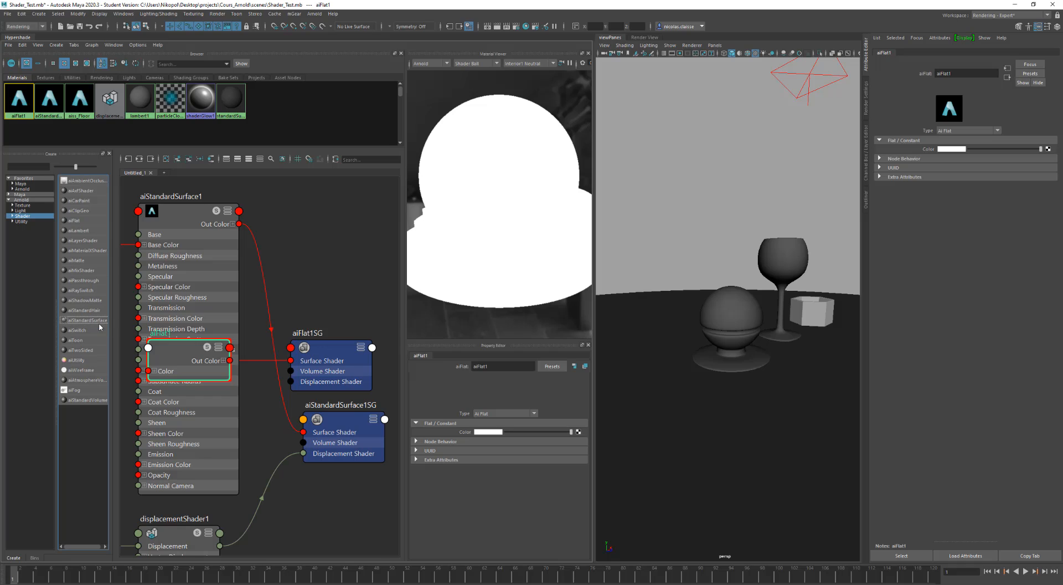
# - Remove aiMixShader, aiStandardHair and aiWireframe from the Arnold favorites
pyautogui.click(28, 189)
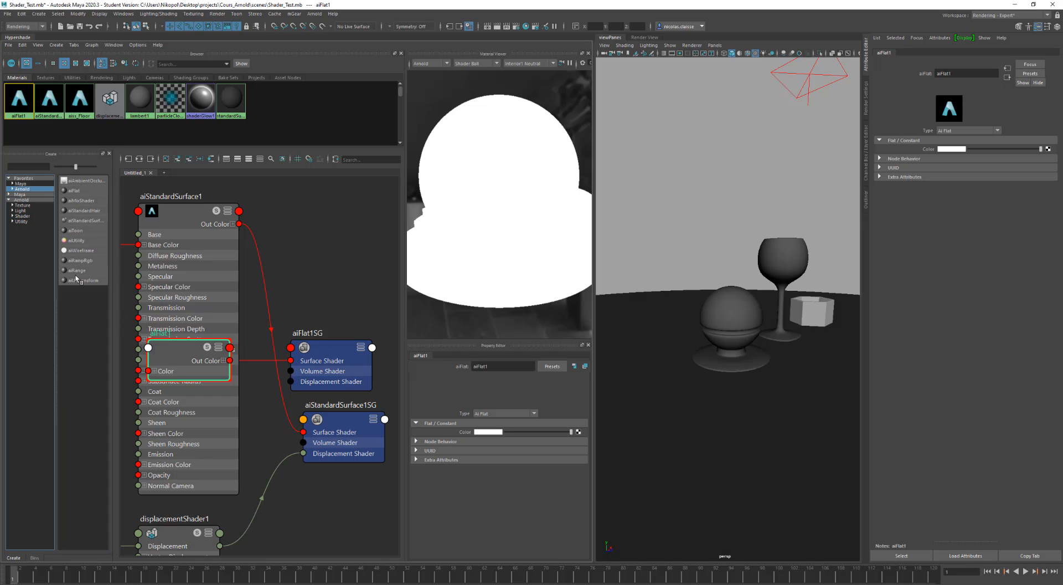
pyautogui.rightClick(87, 203)
pyautogui.click(97, 209)
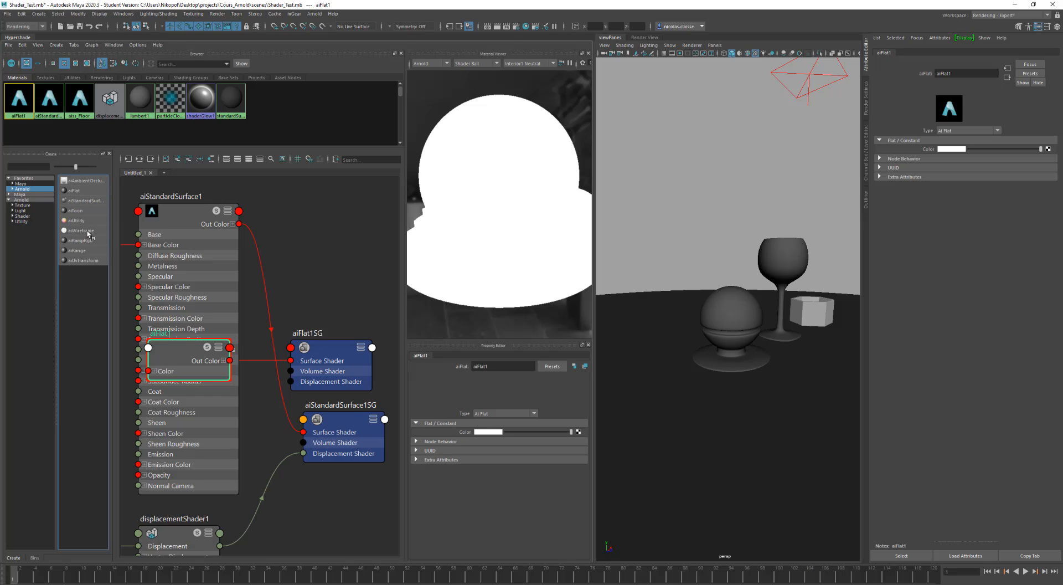
pyautogui.rightClick(87, 231)
pyautogui.click(97, 237)
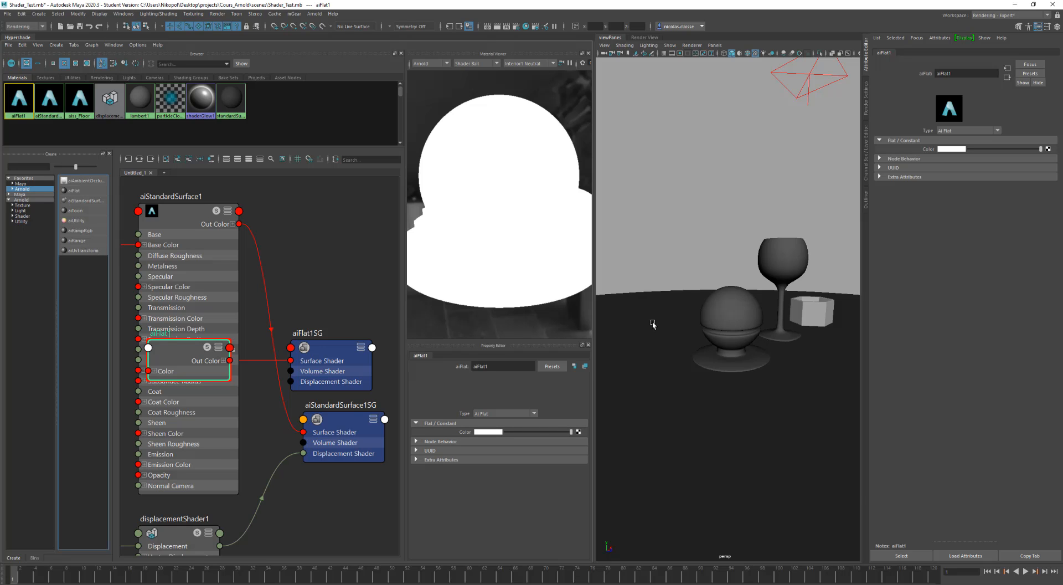
# - Select the test sphere and examine the favorite materials offered for assignment to it
pyautogui.click(730, 317)
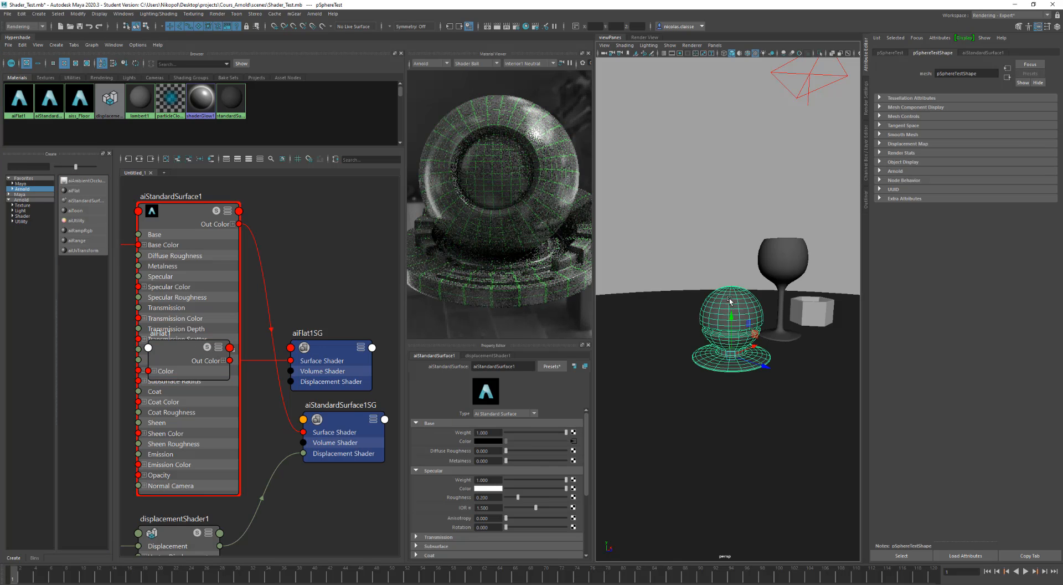
pyautogui.rightClick(731, 300)
pyautogui.moveTo(742, 521)
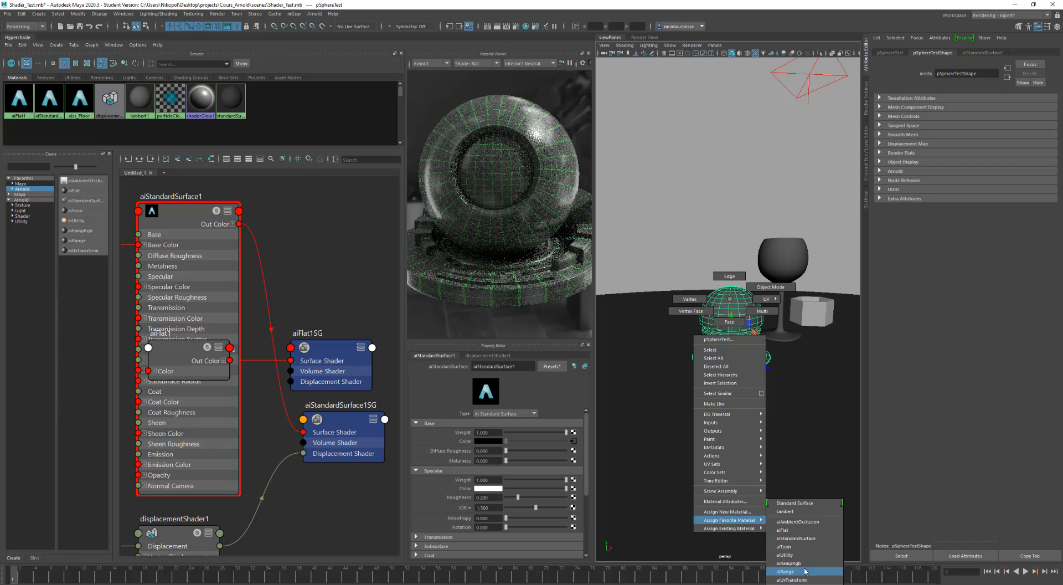
pyautogui.moveTo(804, 526); pyautogui.dragTo(662, 517, button='right')
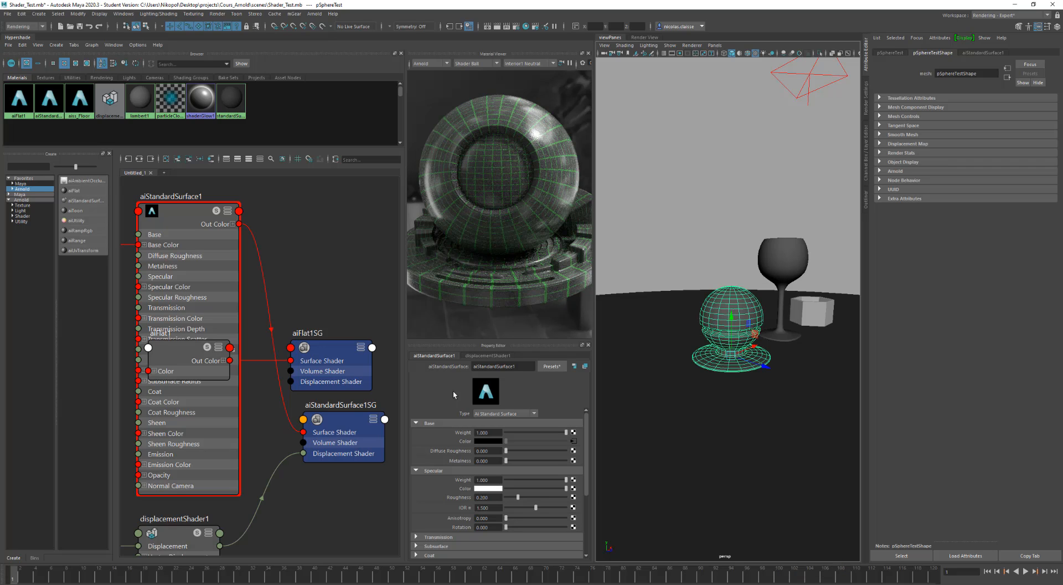
# - Remove Standard Surface from the Maya favorites and list the remaining Arnold favorites
pyautogui.click(23, 206)
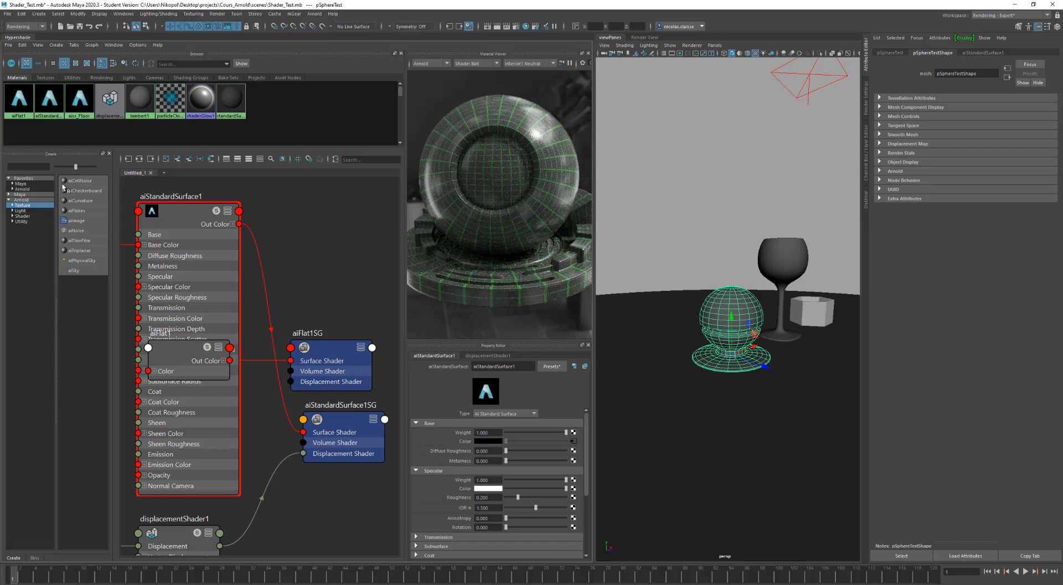
pyautogui.click(23, 189)
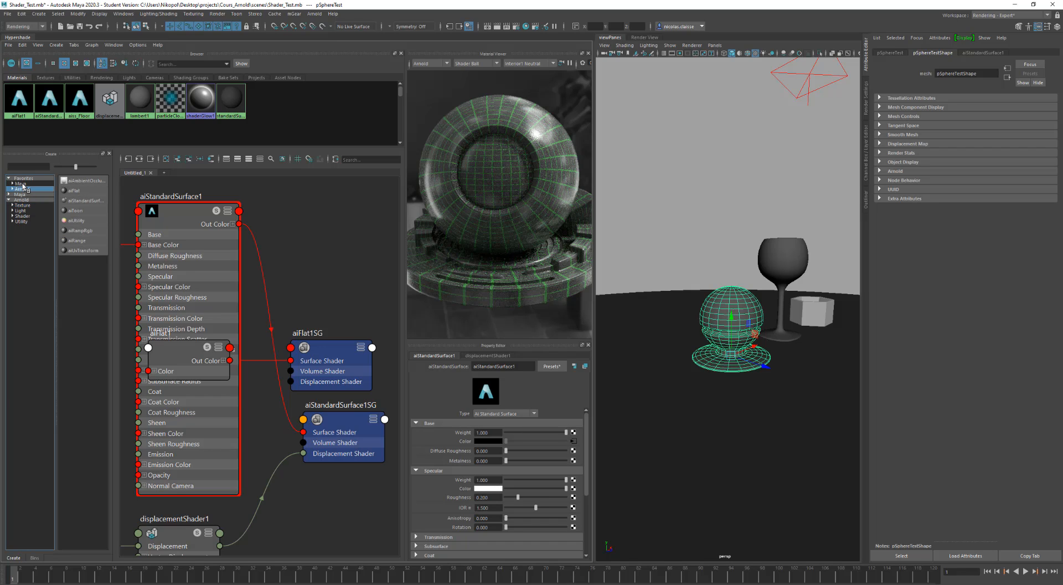
pyautogui.click(22, 184)
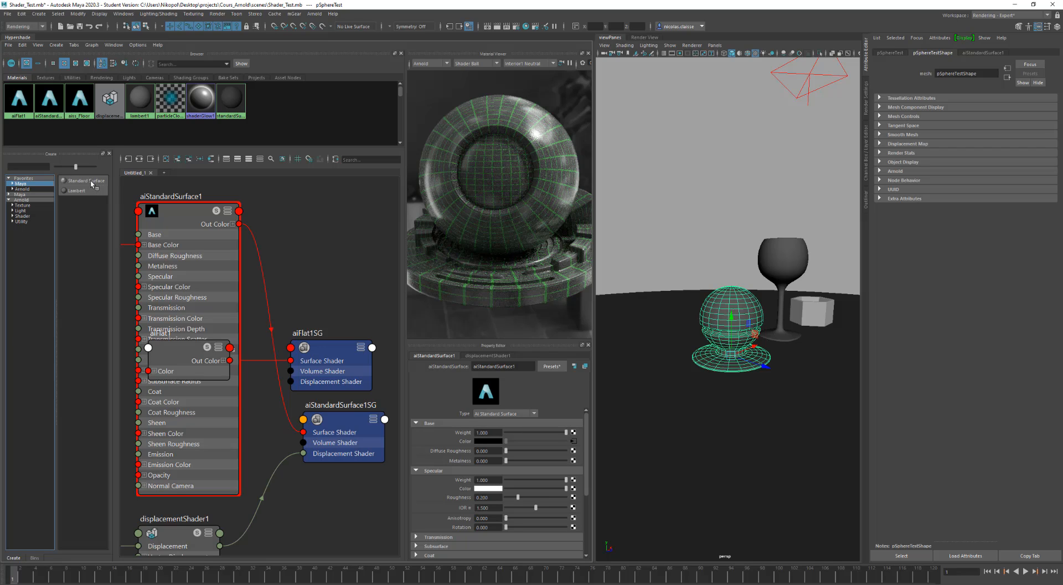
pyautogui.rightClick(91, 181)
pyautogui.click(104, 186)
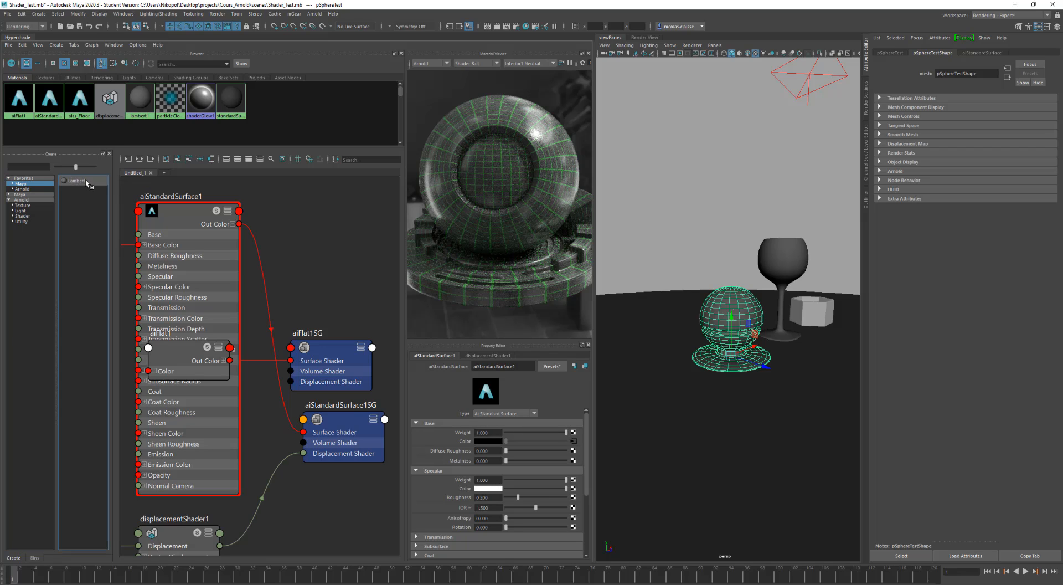
pyautogui.click(38, 190)
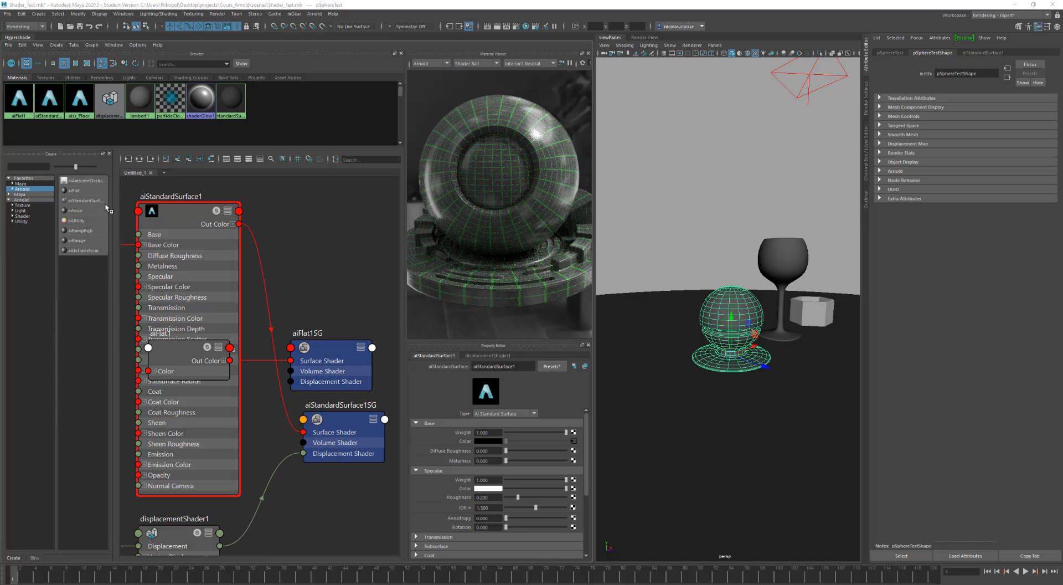
# - Browse the Arnold light nodes, expand the Arnold shader category and list its surface shaders
pyautogui.click(21, 200)
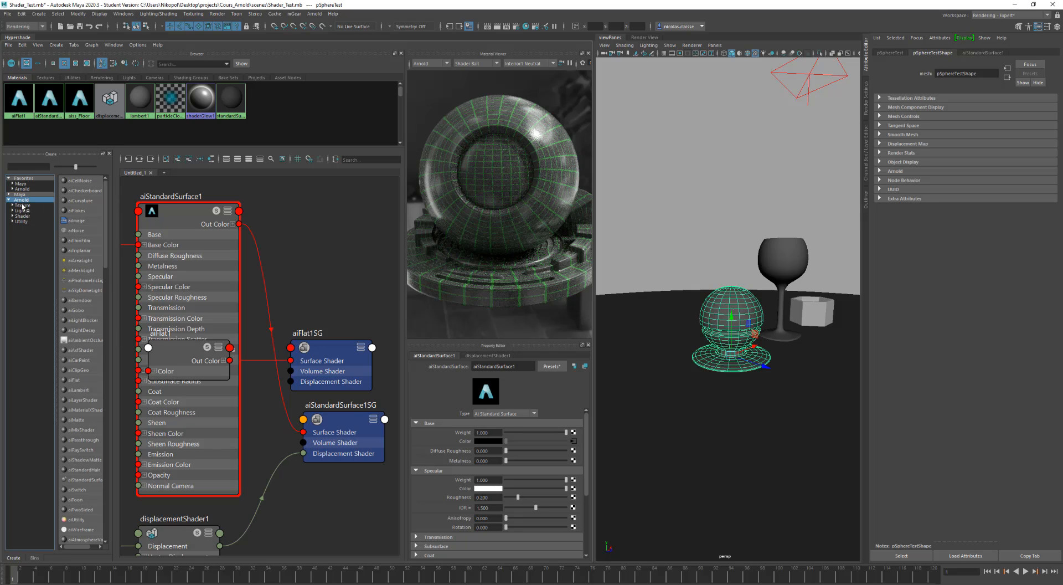
pyautogui.click(22, 210)
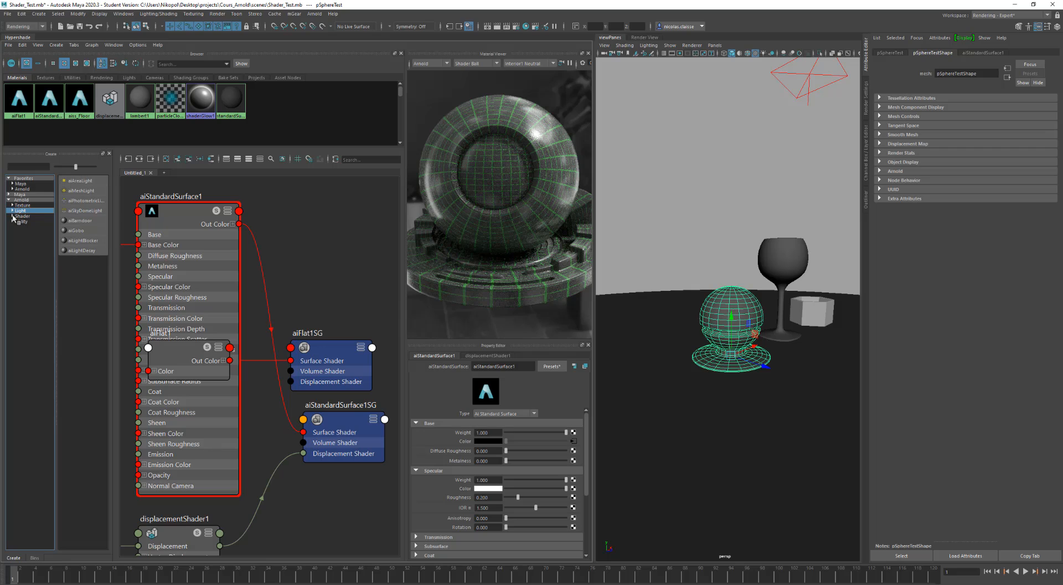
pyautogui.click(13, 216)
pyautogui.click(27, 222)
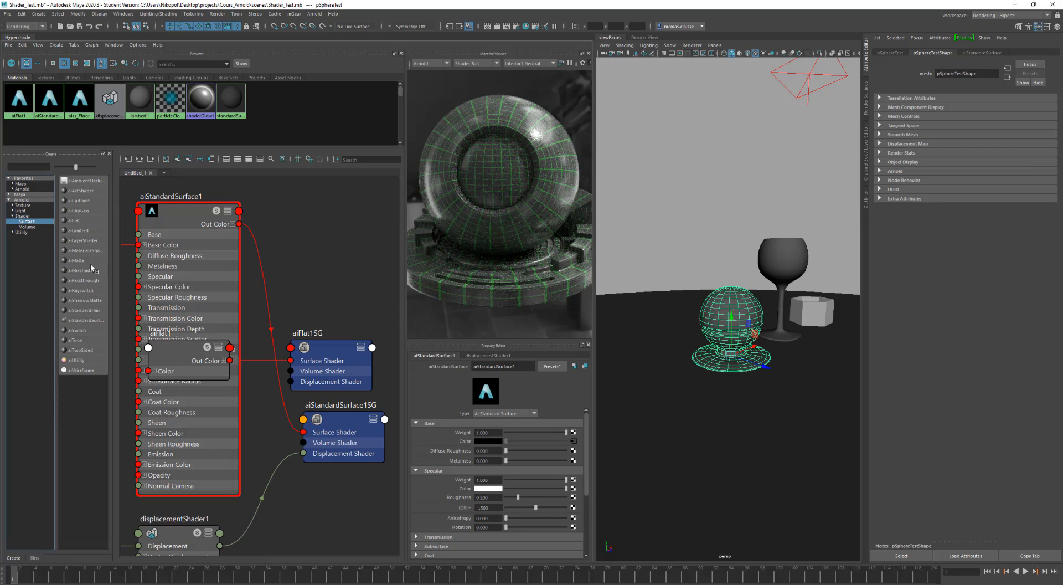
# - Search for "ramp" in the node graph and create an aiRampRgb node in the empty area below the network
pyautogui.scroll(-10, 302, 238)
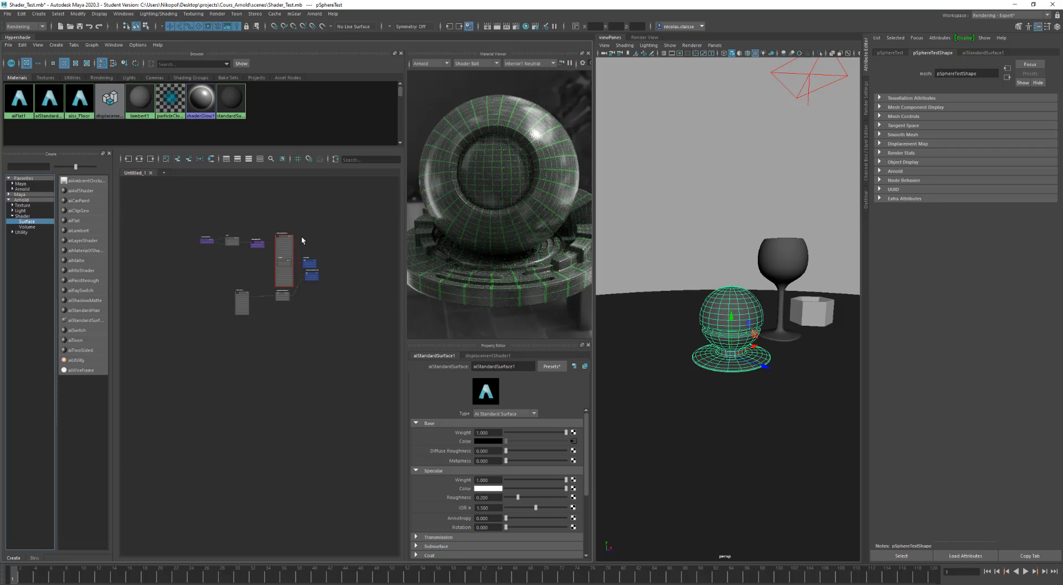
pyautogui.press('Tab')
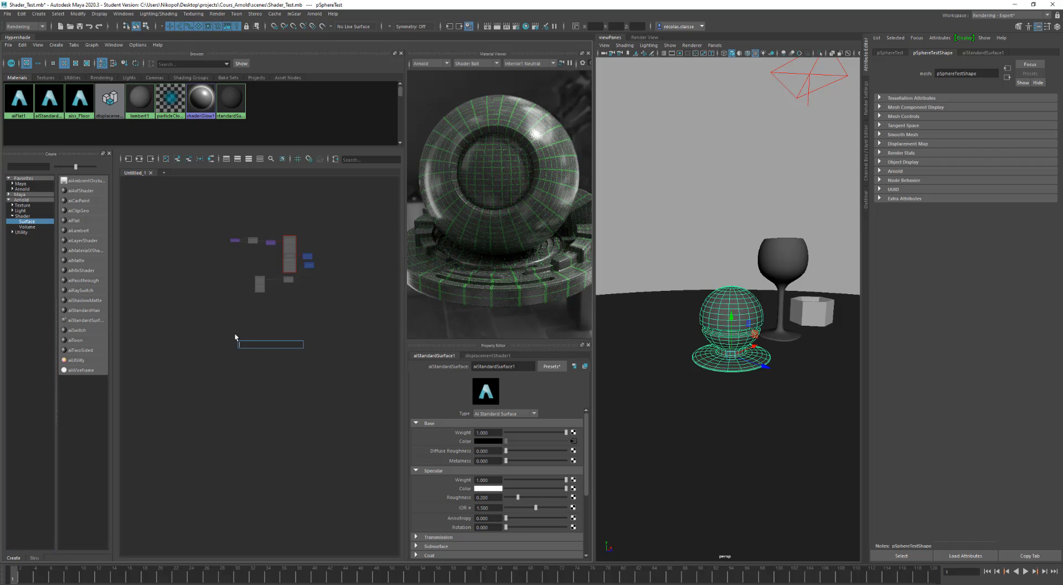
pyautogui.write('ramp')
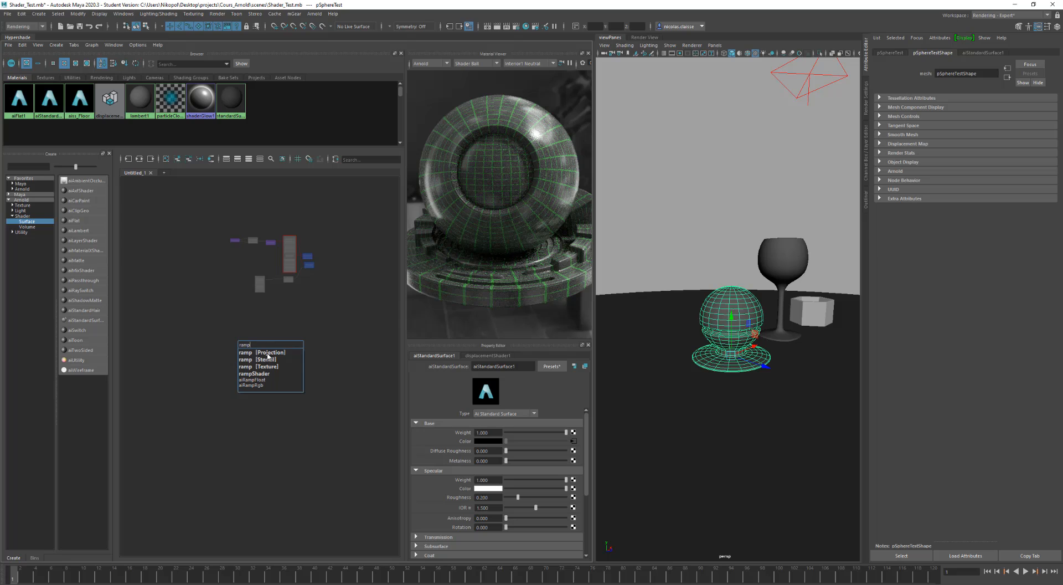
pyautogui.click(258, 387)
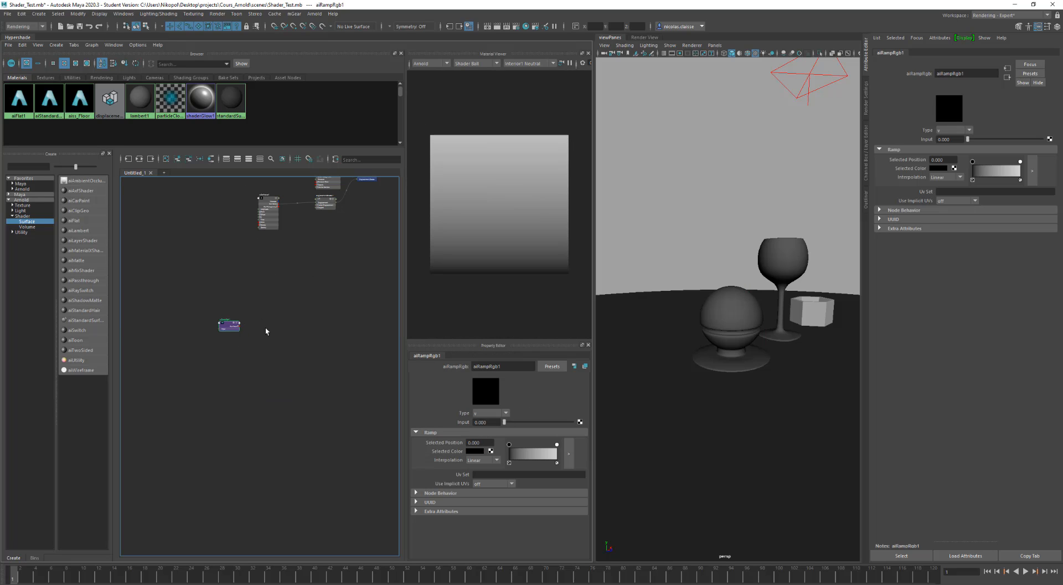
# - Show the scene's texture and utility nodes, and delete the aiRampRgb node below the shading network
pyautogui.click(46, 77)
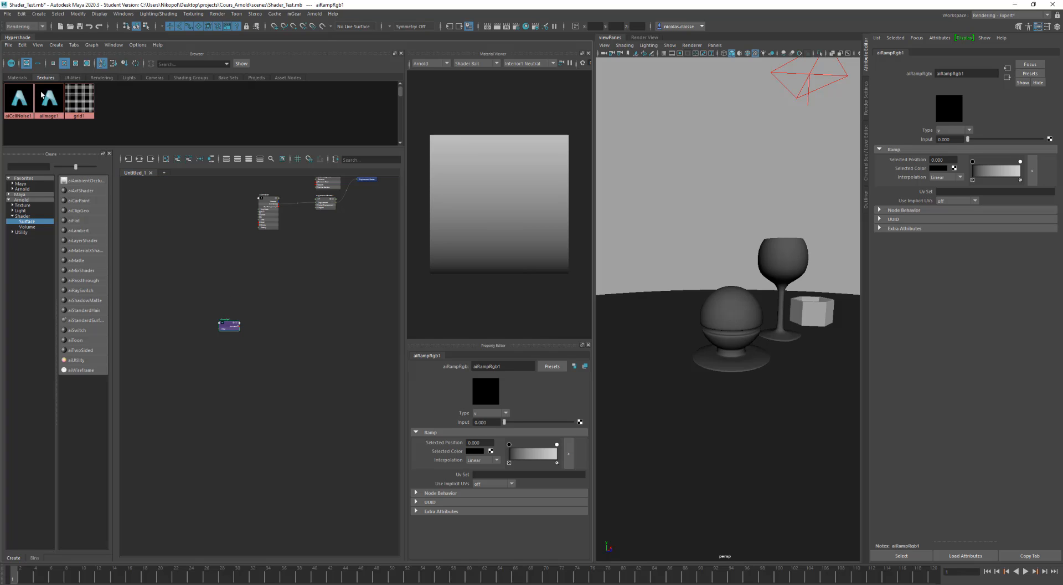
pyautogui.click(72, 78)
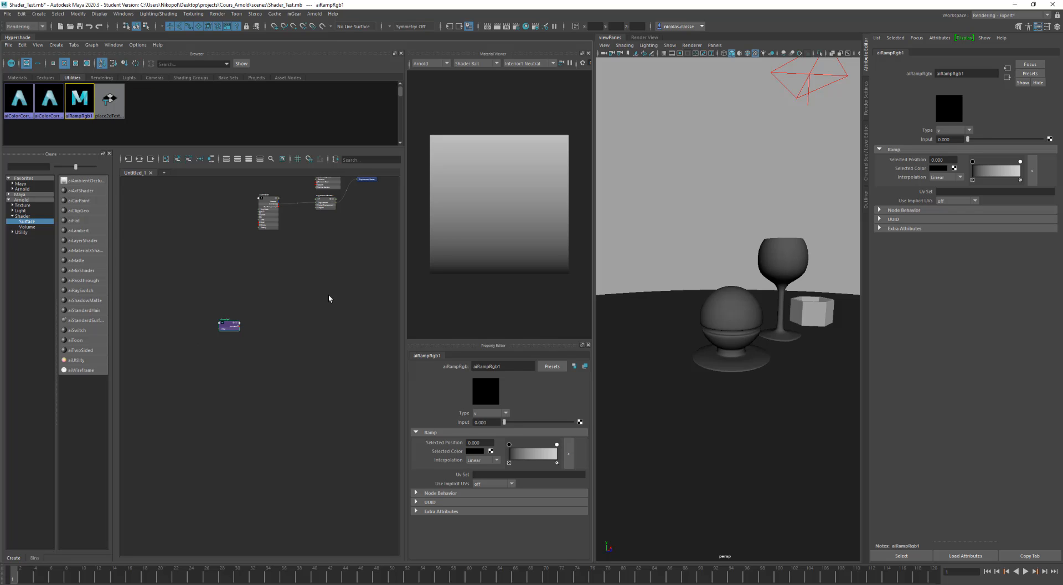
pyautogui.scroll(-2, 326, 292)
pyautogui.moveTo(321, 287); pyautogui.dragTo(274, 304)
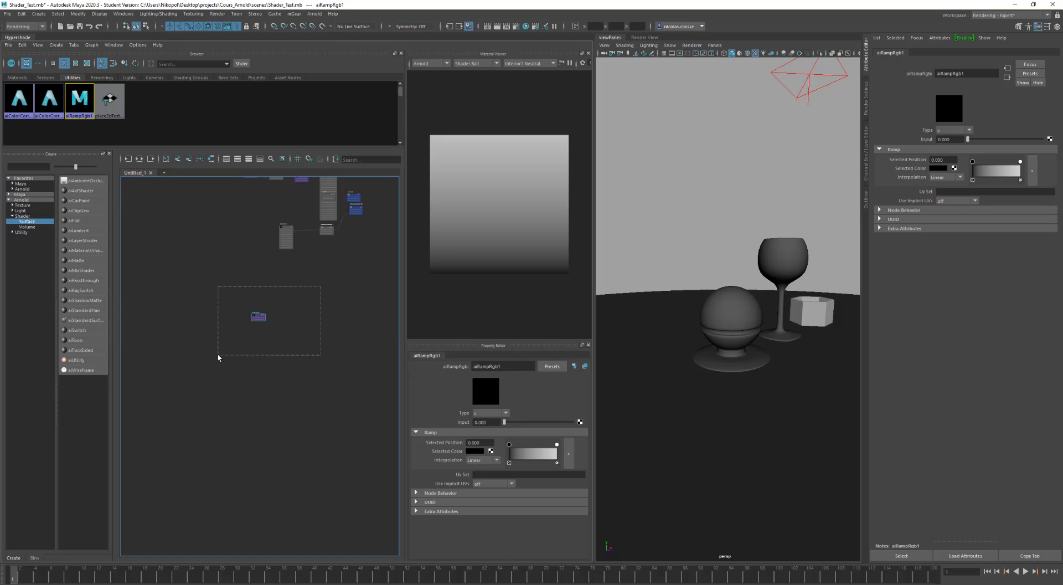
pyautogui.moveTo(217, 357); pyautogui.dragTo(219, 357)
pyautogui.press('Delete')
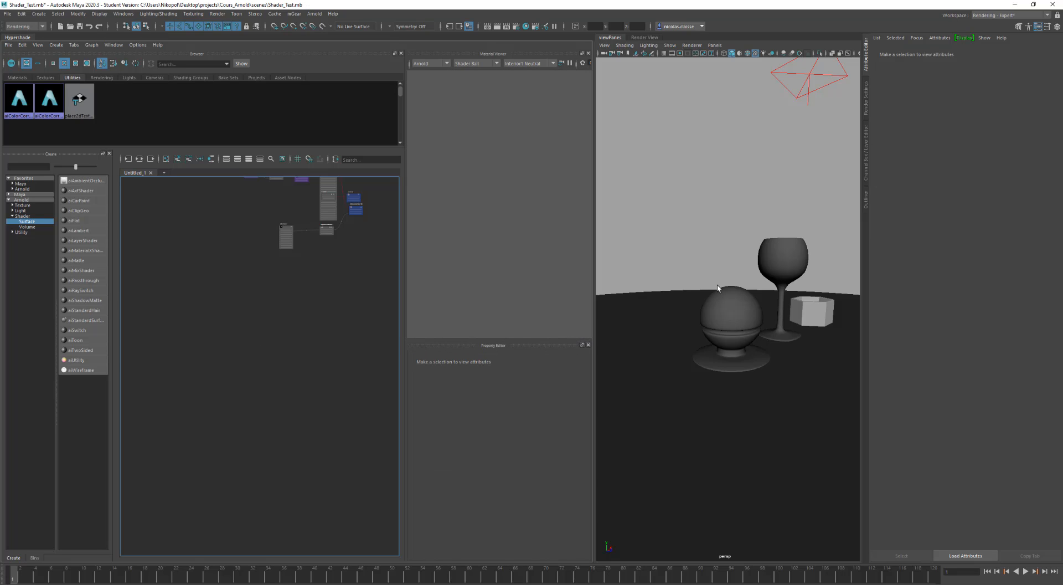
# - Select the wine glass and examine the materials offered for a new assignment without assigning one
pyautogui.click(769, 270)
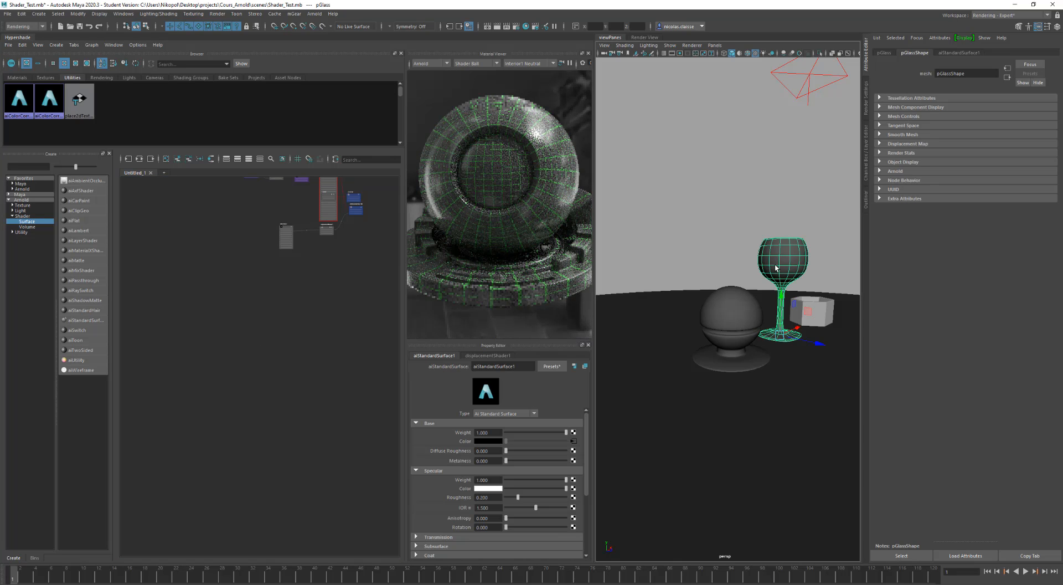
pyautogui.moveTo(775, 266); pyautogui.dragTo(789, 480, button='right')
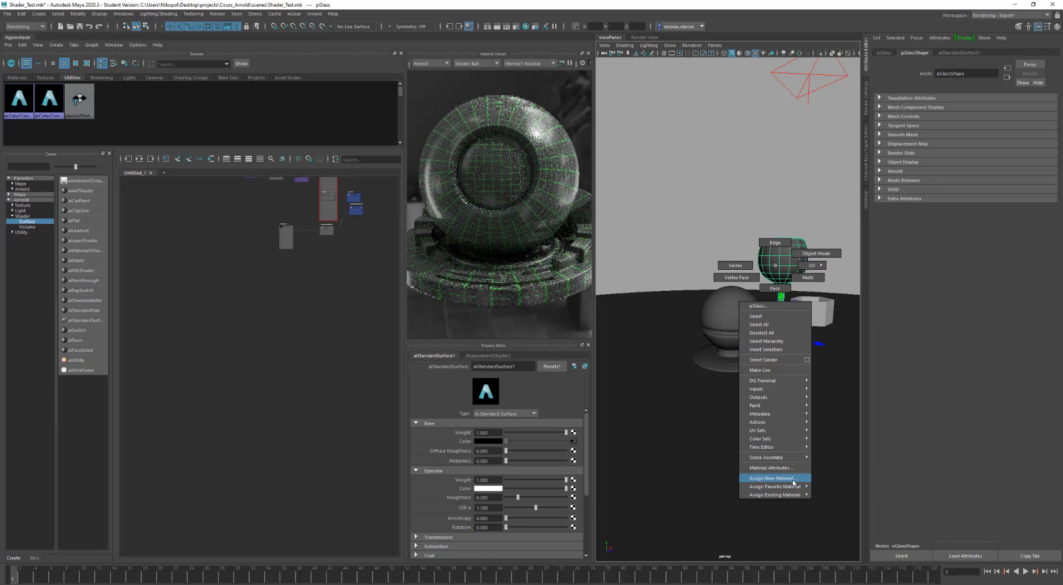
pyautogui.moveTo(794, 481); pyautogui.dragTo(792, 479, button='right')
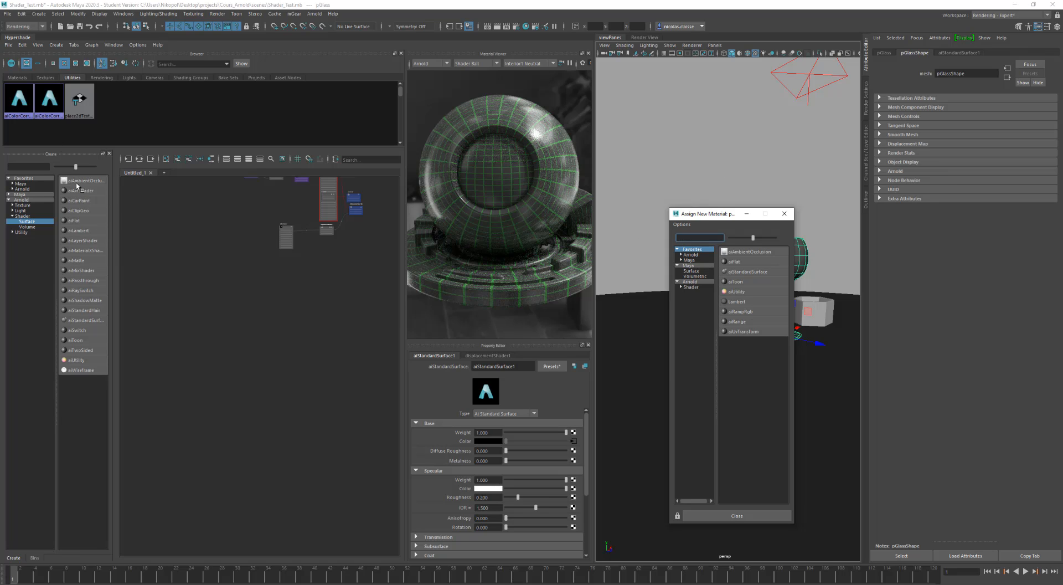
pyautogui.click(785, 214)
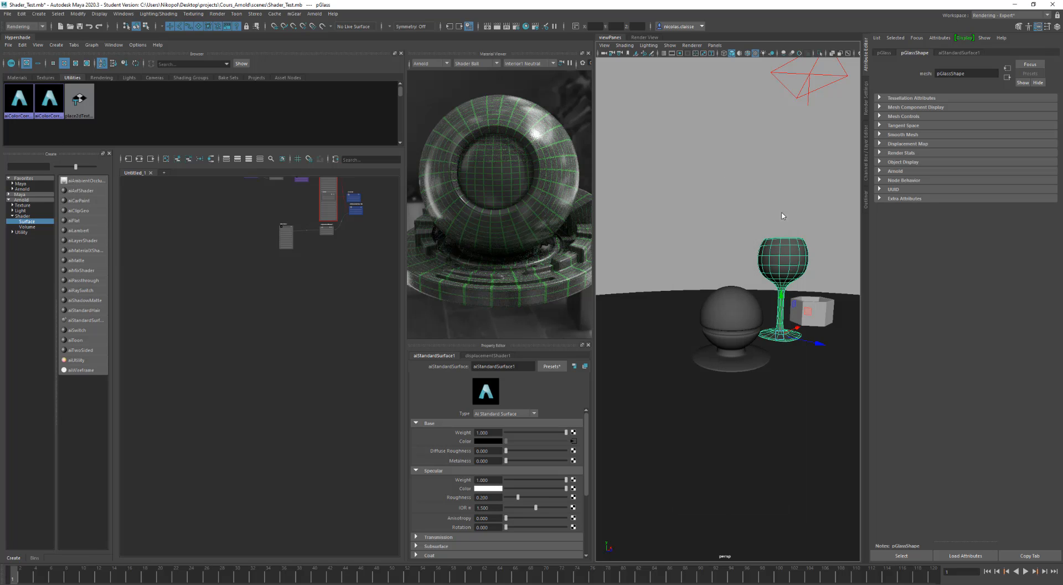
# - Show the glass's aiStandardSurface1 attributes and examine the render nodes available for mapping its base Weight
pyautogui.click(957, 52)
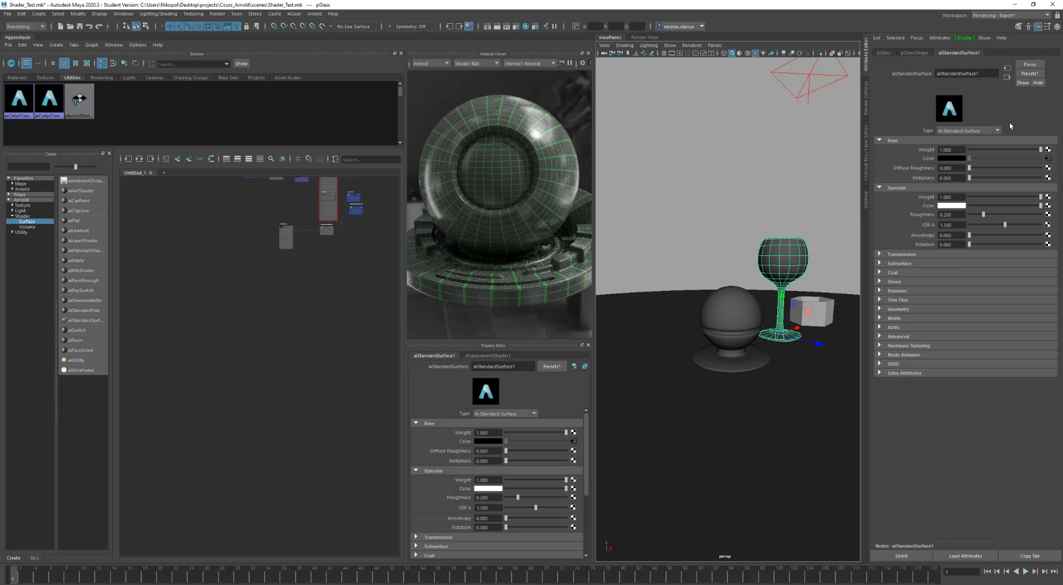
pyautogui.click(1047, 150)
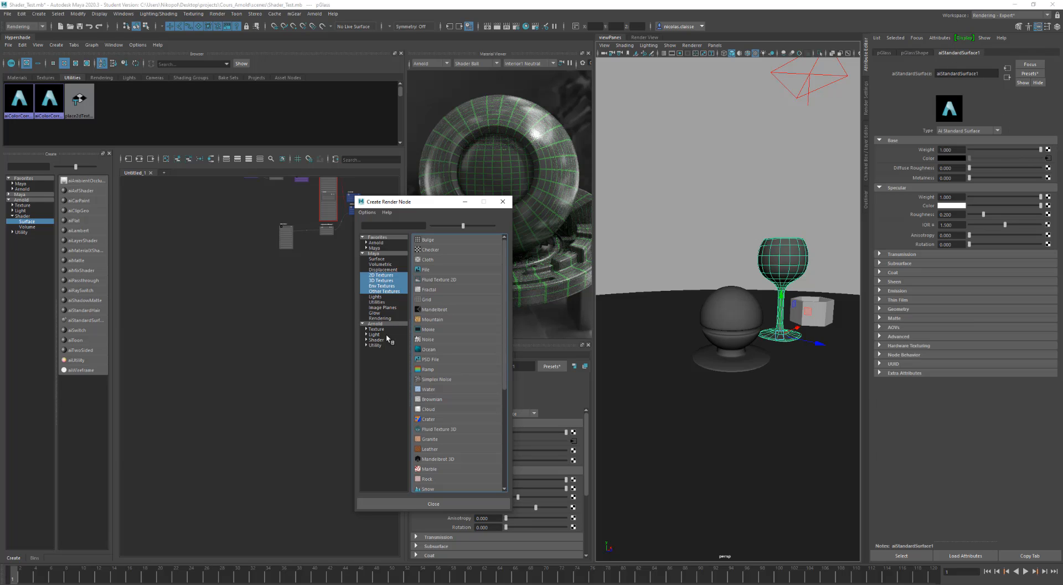
pyautogui.click(506, 203)
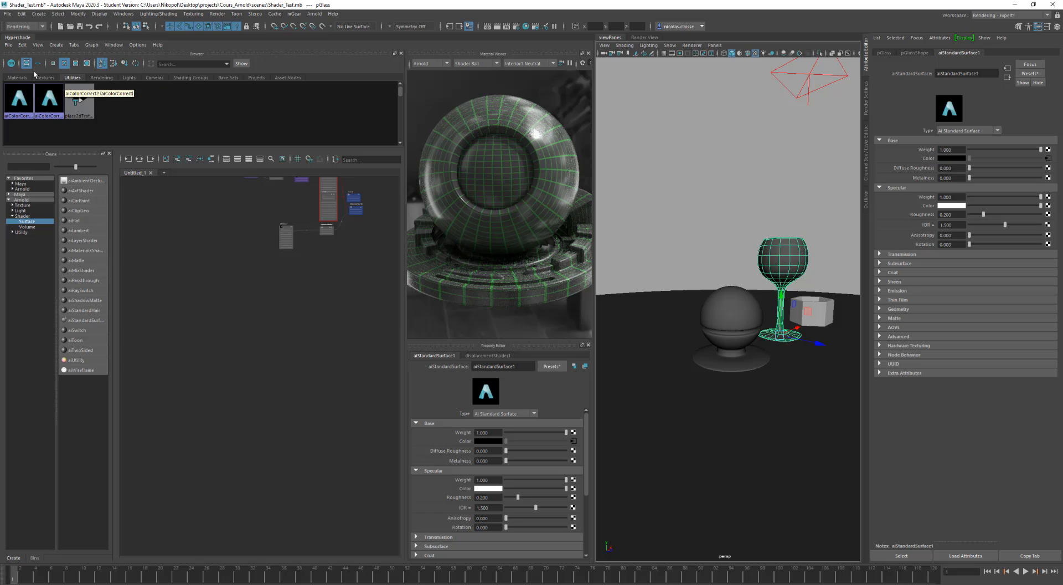
# - Look over the node categories the Hypershade can create and close the node creation pane
pyautogui.click(56, 45)
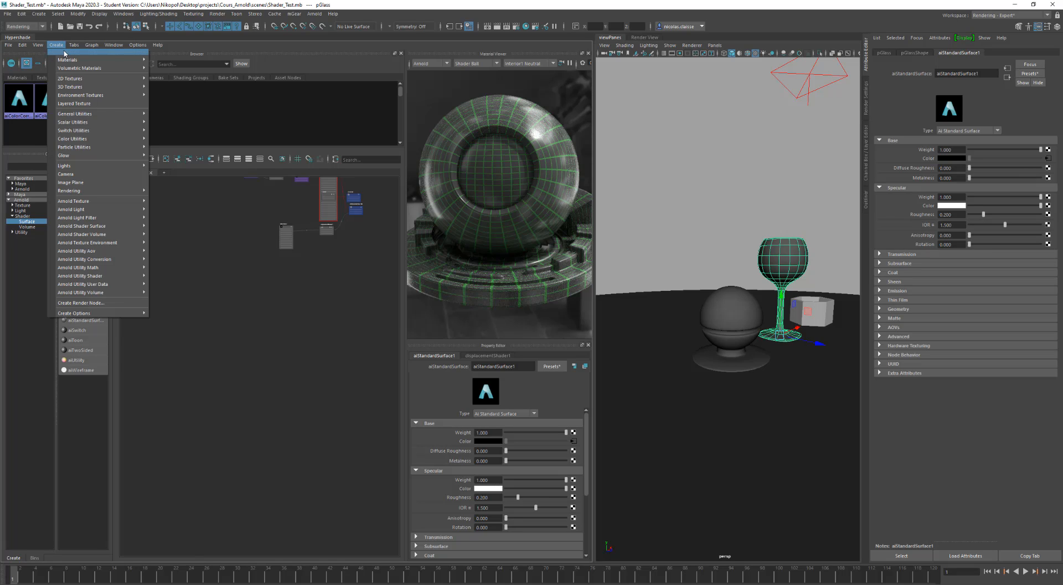
pyautogui.click(60, 45)
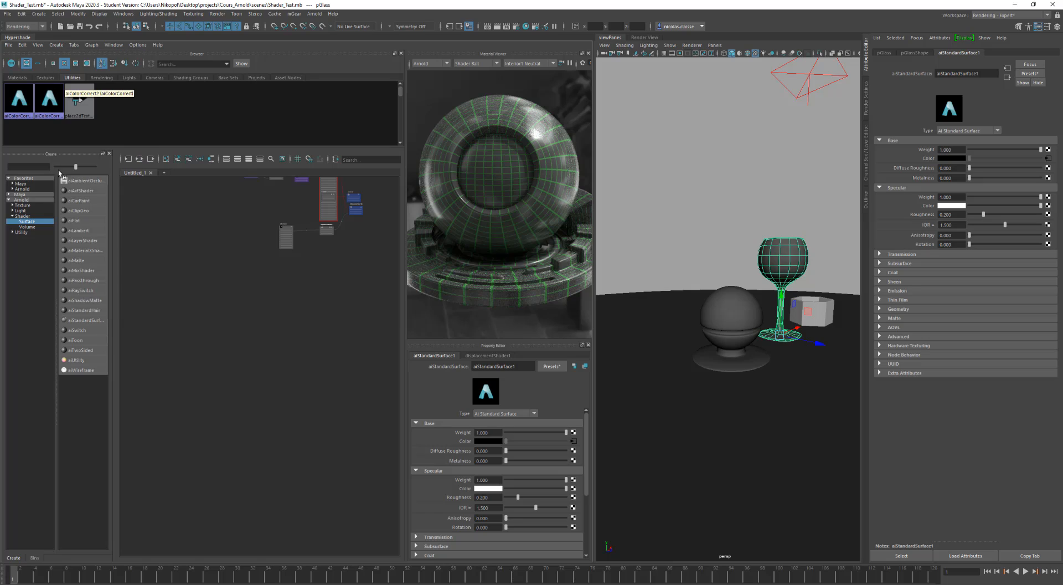
pyautogui.click(108, 154)
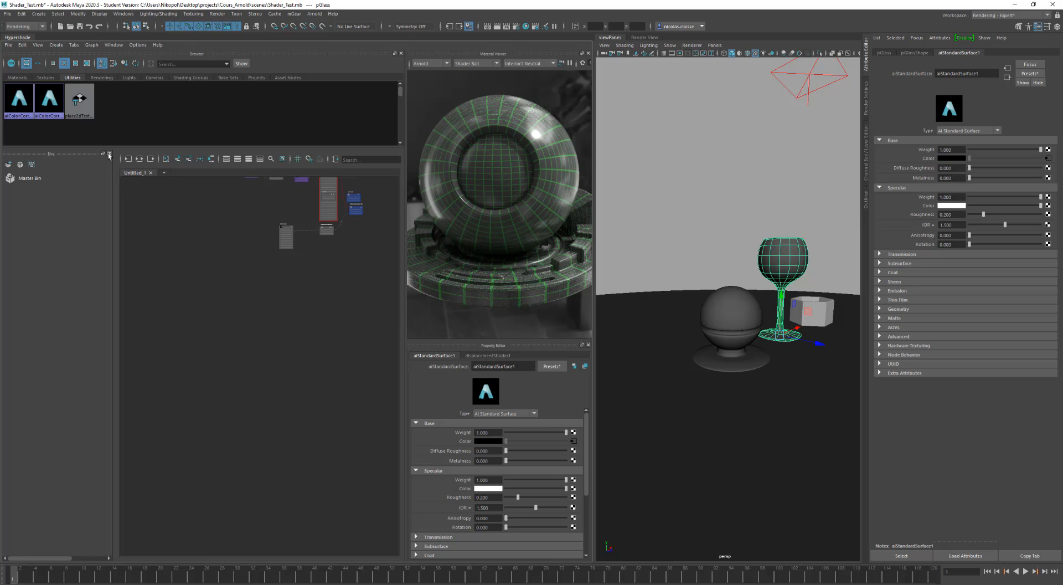
# - Create a new bin under the Master Bin with the suggested name and show its contents
pyautogui.click(10, 164)
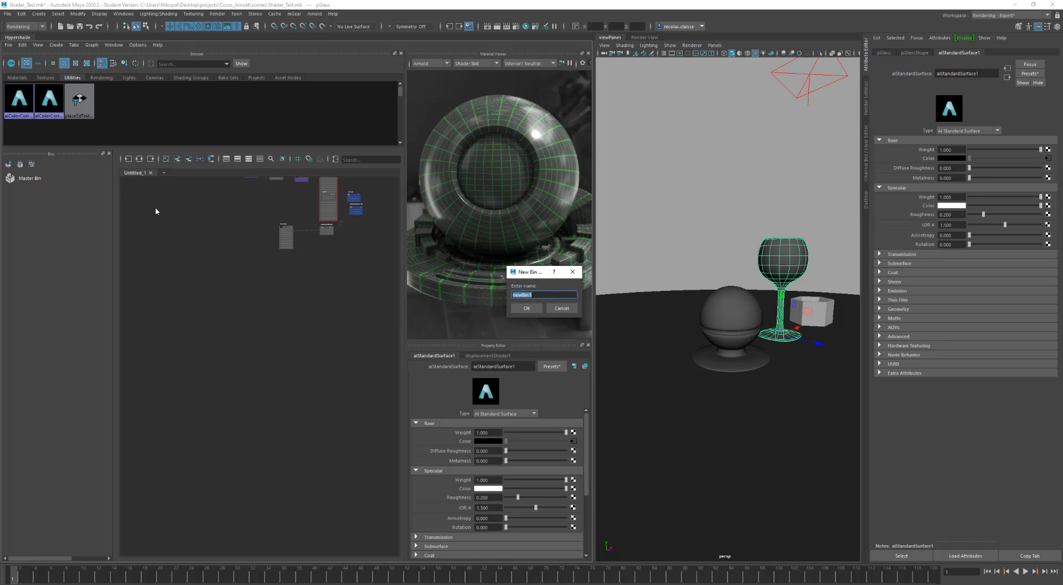
pyautogui.click(527, 308)
pyautogui.click(43, 192)
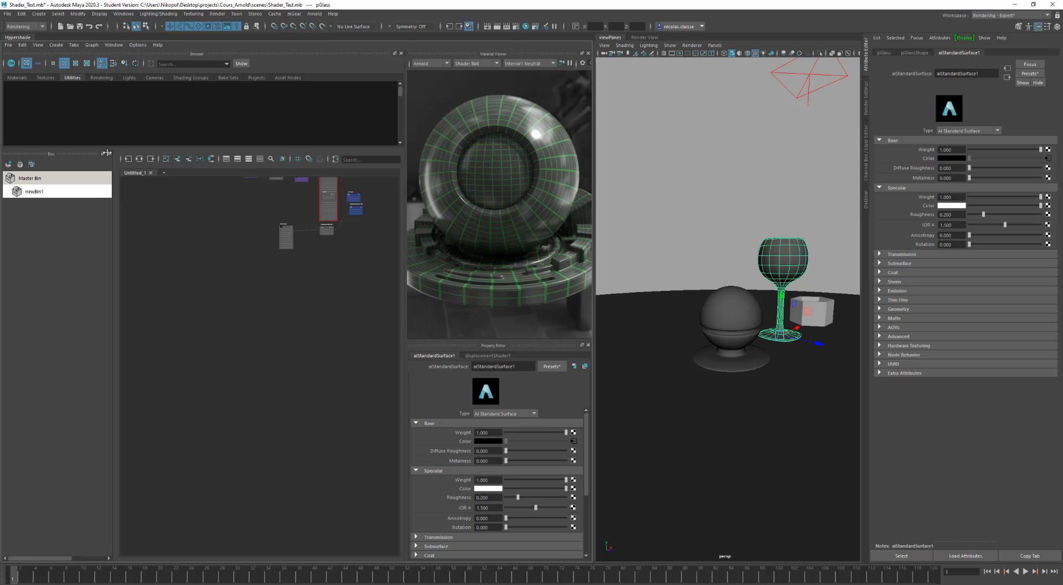
# - Close the bins pane, frame the whole node network and widen the Material Viewer
pyautogui.click(109, 153)
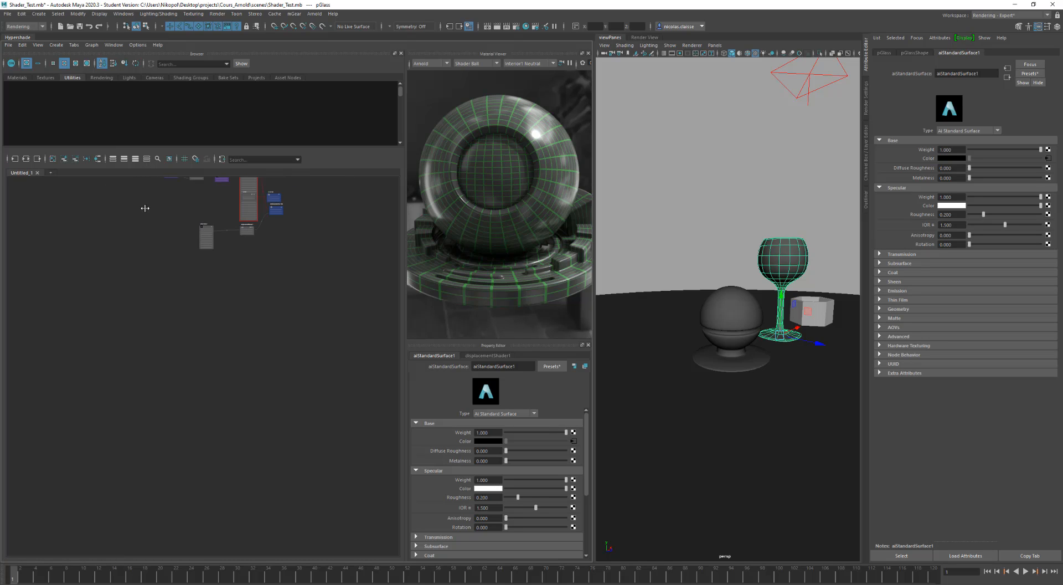
pyautogui.press('a')
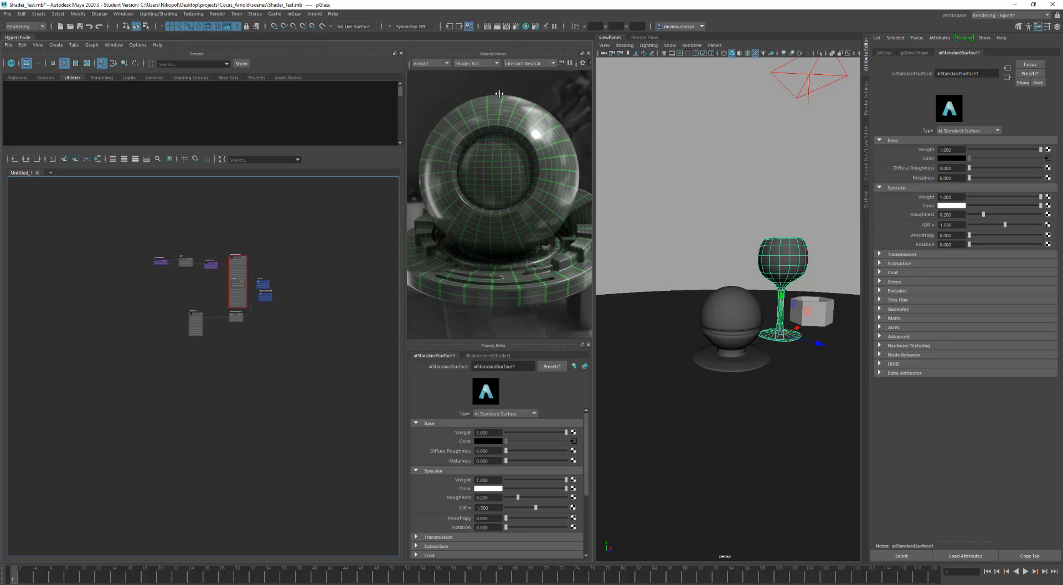
pyautogui.moveTo(405, 121); pyautogui.dragTo(339, 121)
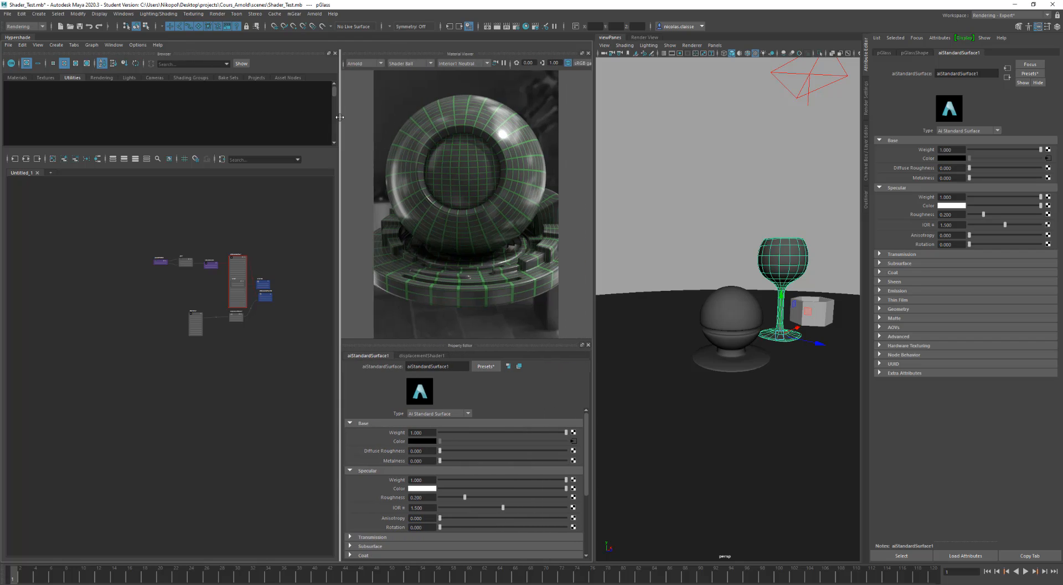
# - Preview the material with the Hardware renderer and return the Material Viewer to Arnold
pyautogui.click(380, 63)
pyautogui.click(379, 71)
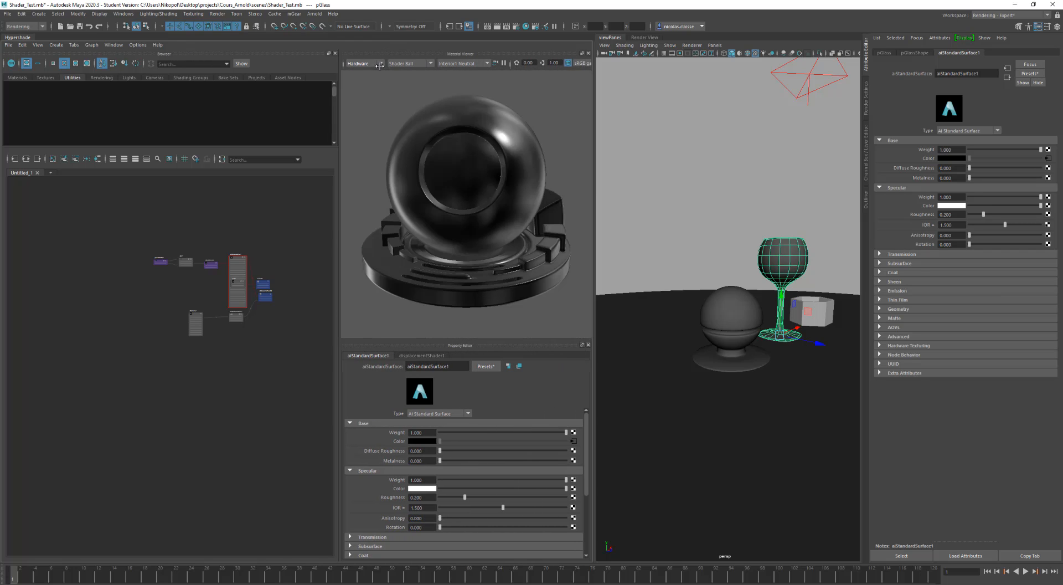
pyautogui.click(380, 63)
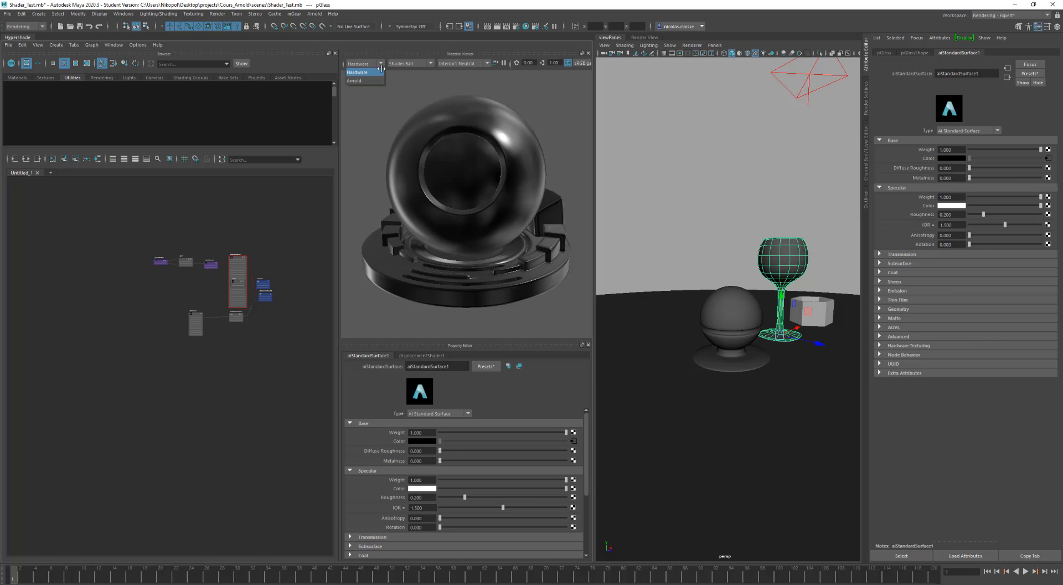
pyautogui.click(366, 81)
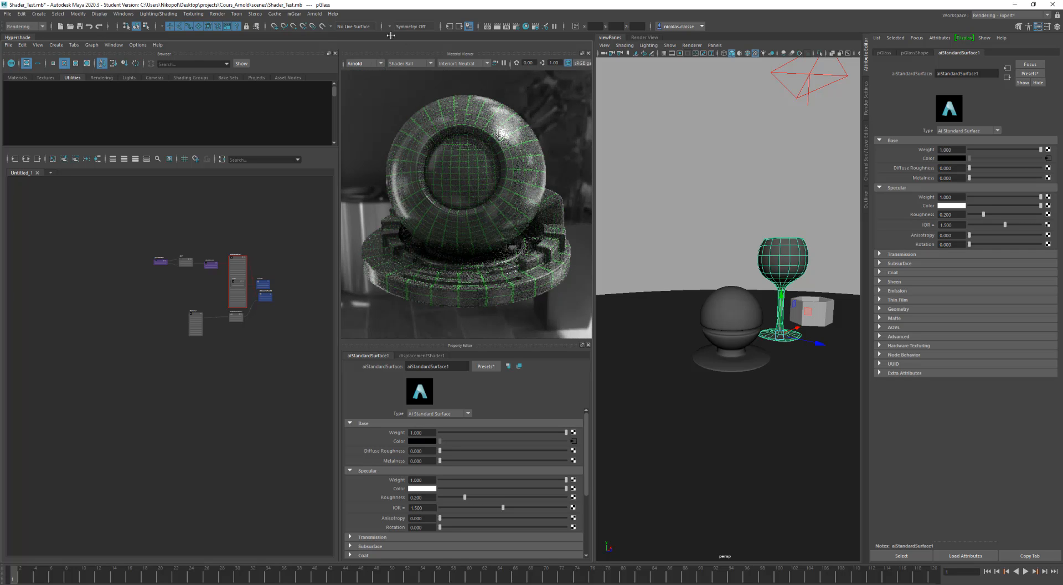
# - Preview the material on Cloth, try the Off and Interior1 Color environments, and restore Interior1 Neutral
pyautogui.click(410, 63)
pyautogui.click(409, 80)
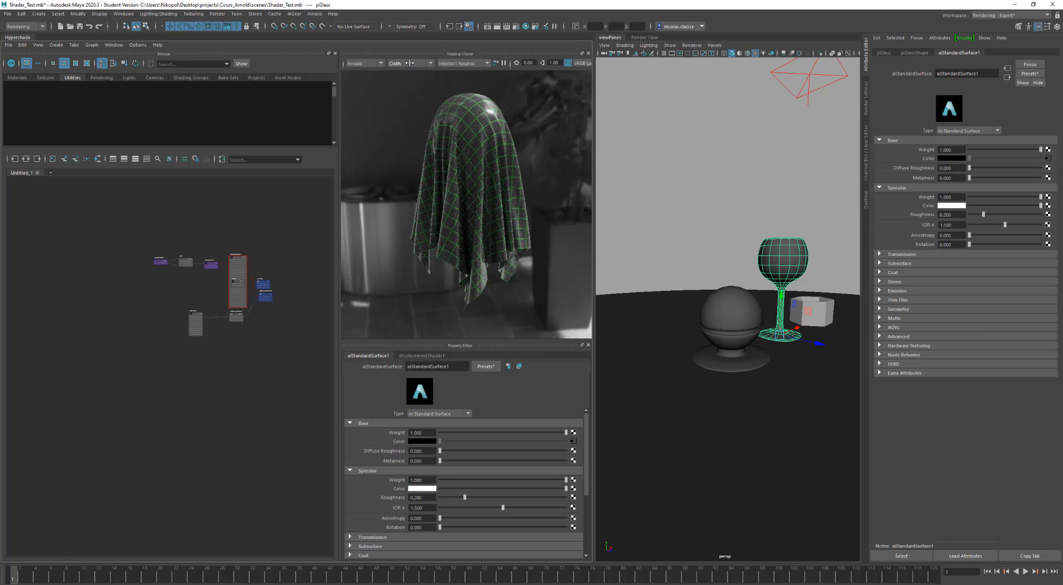
pyautogui.click(463, 63)
pyautogui.click(465, 72)
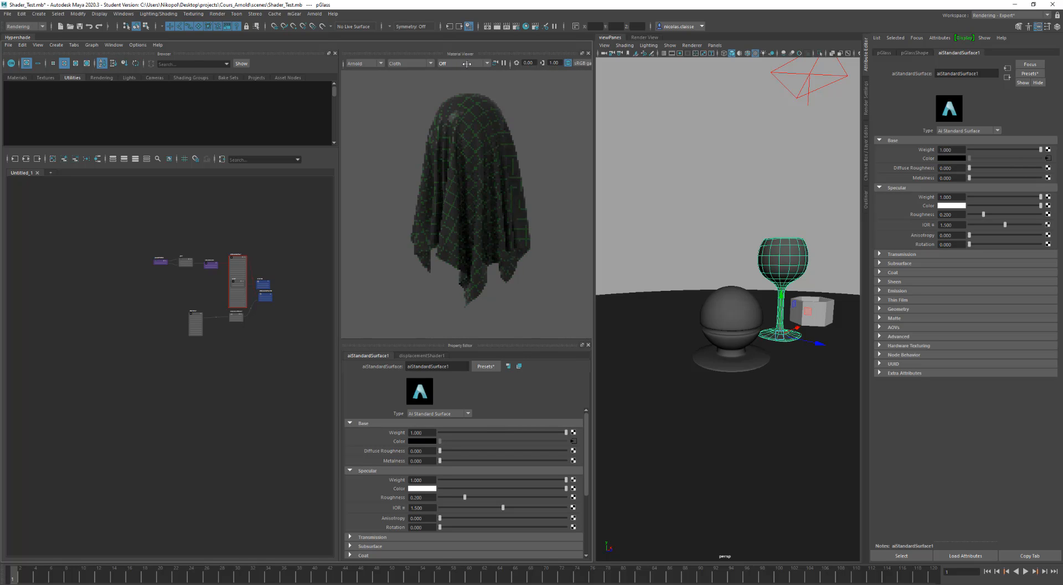
pyautogui.click(467, 63)
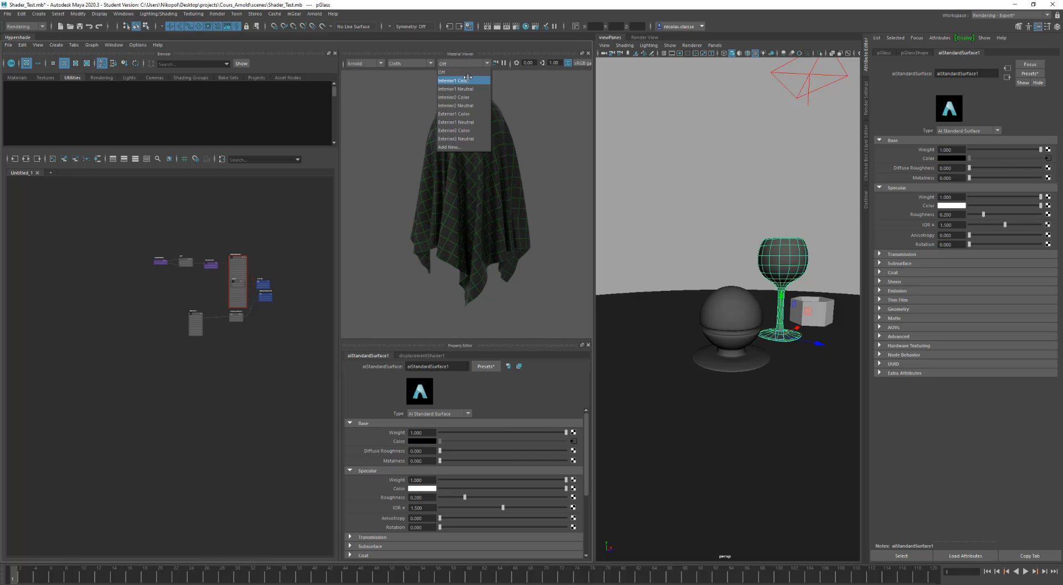
pyautogui.click(468, 75)
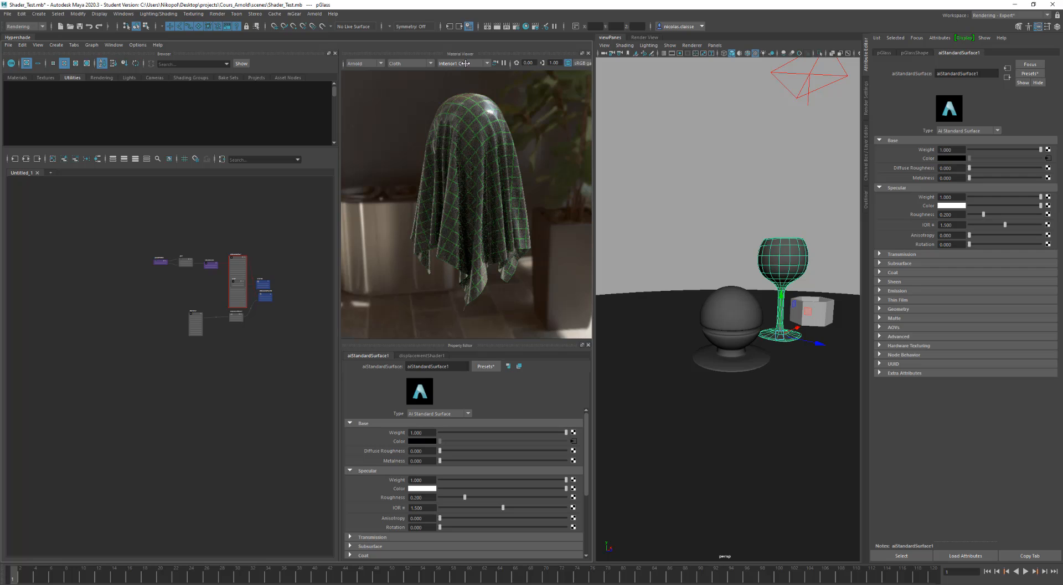
pyautogui.click(465, 63)
pyautogui.click(467, 87)
# - Orbit and pan around the cloth preview, resetting the Material Viewer camera after each move
pyautogui.keyDown('alt'); pyautogui.moveTo(500, 234); pyautogui.dragTo(440, 204); pyautogui.keyUp('alt')
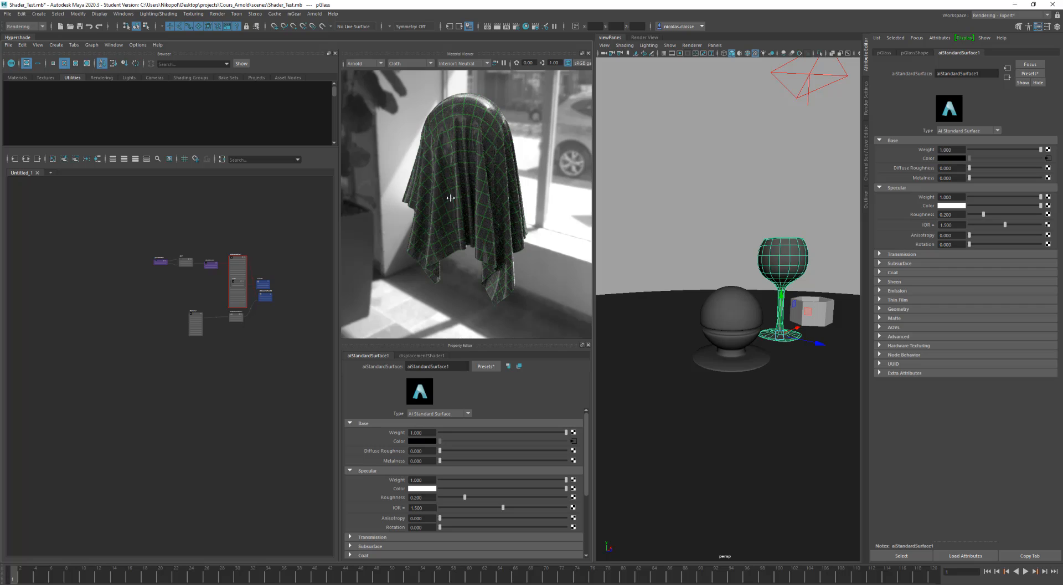
pyautogui.keyDown('alt'); pyautogui.moveTo(450, 198); pyautogui.dragTo(452, 187); pyautogui.keyUp('alt')
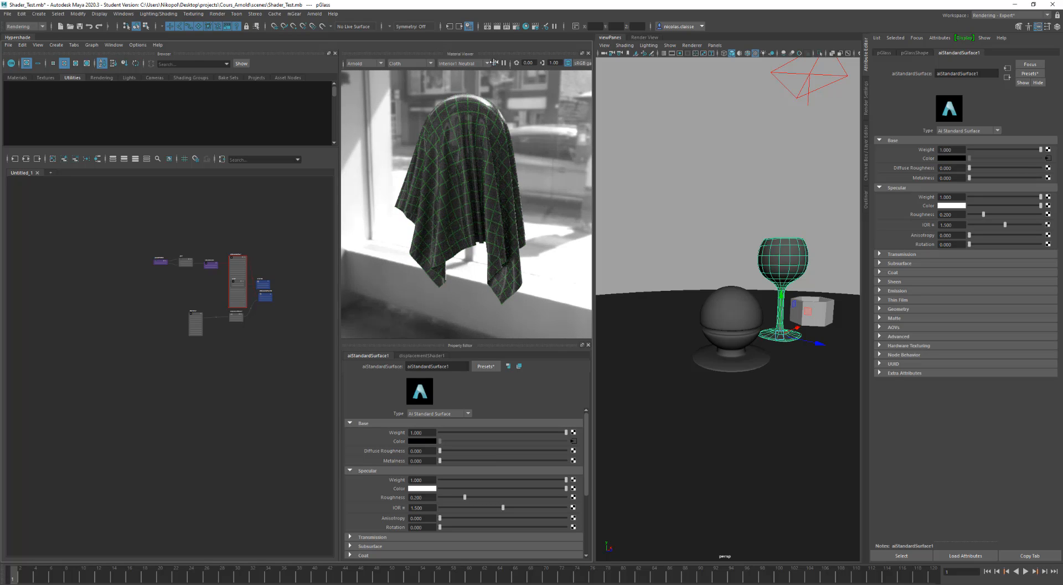
pyautogui.click(494, 62)
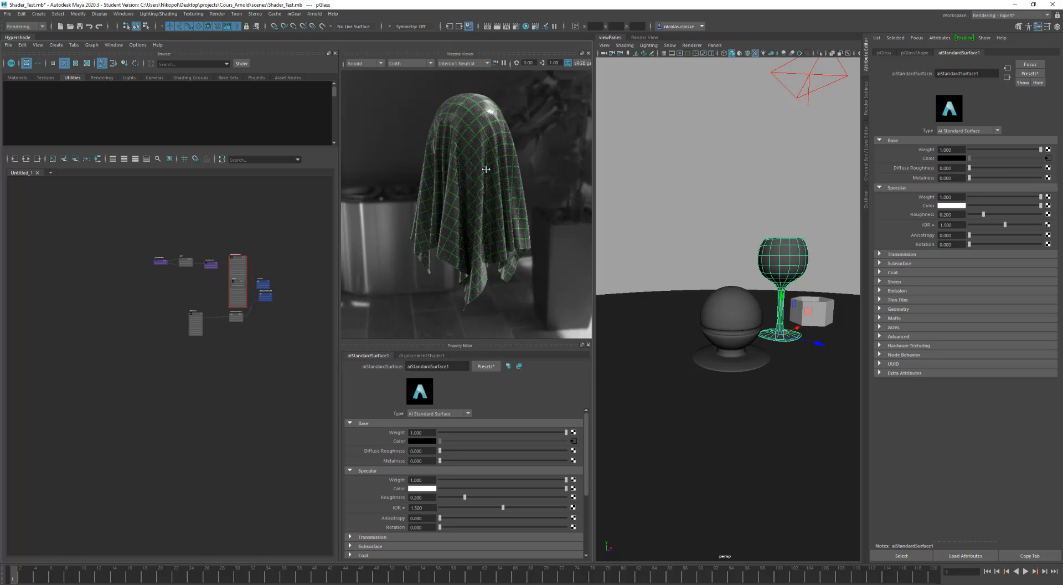
pyautogui.keyDown('alt'); pyautogui.moveTo(486, 170); pyautogui.dragTo(577, 143, button='middle'); pyautogui.keyUp('alt')
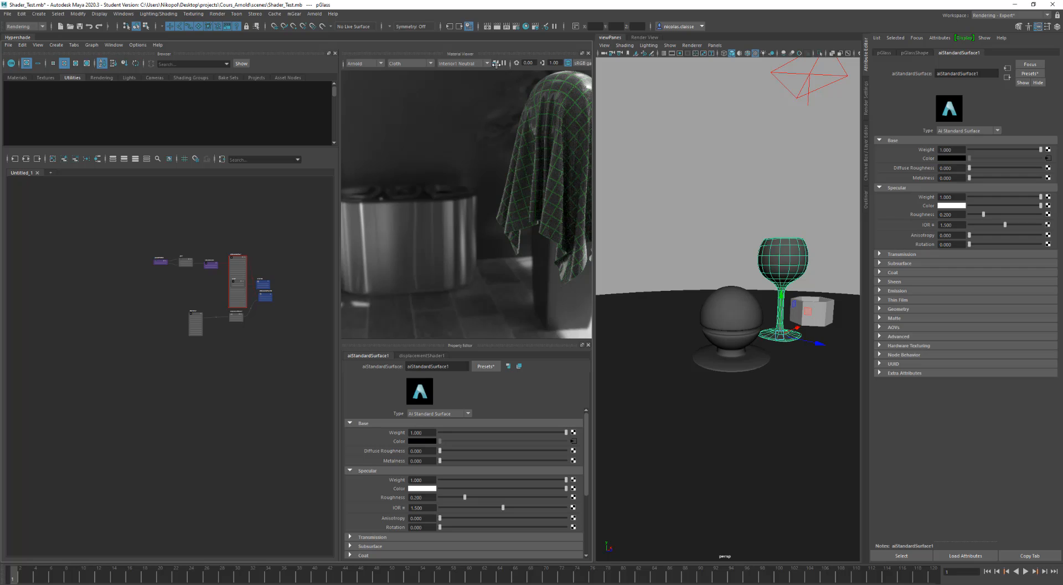
pyautogui.click(495, 63)
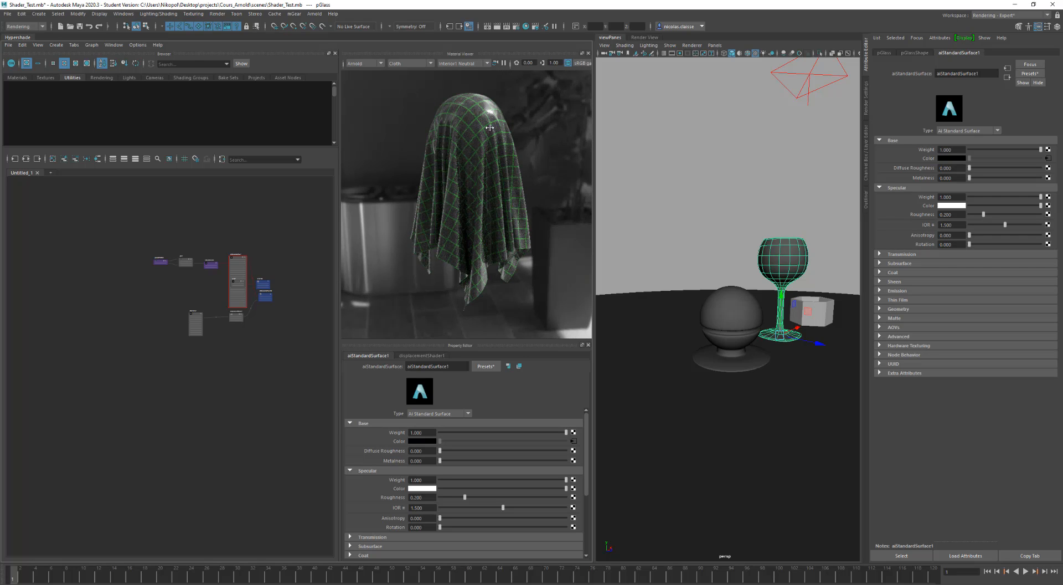
# - Pause and resume the material preview rendering, and close the Material Viewer
pyautogui.click(503, 64)
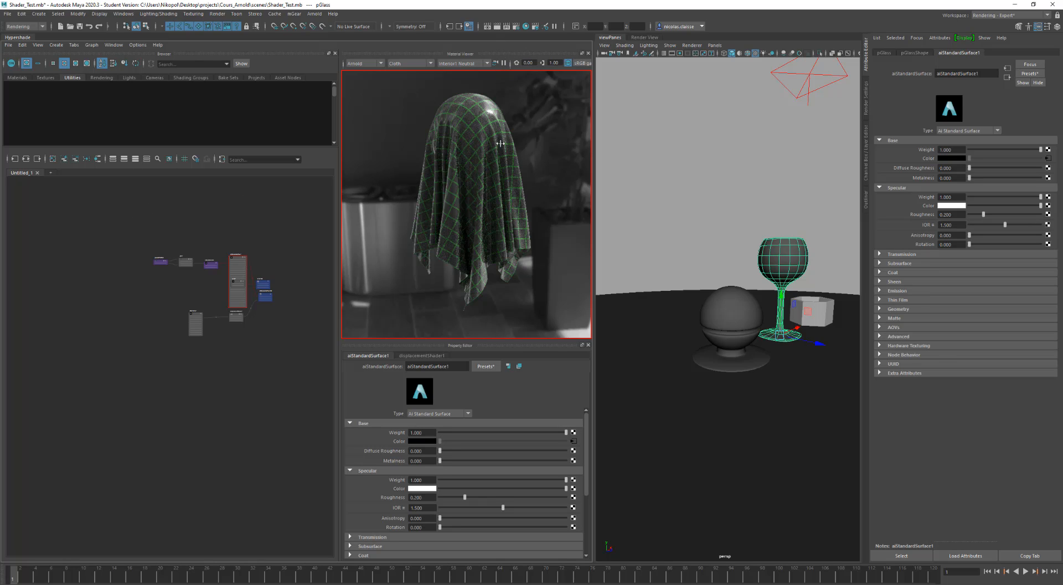
pyautogui.click(501, 63)
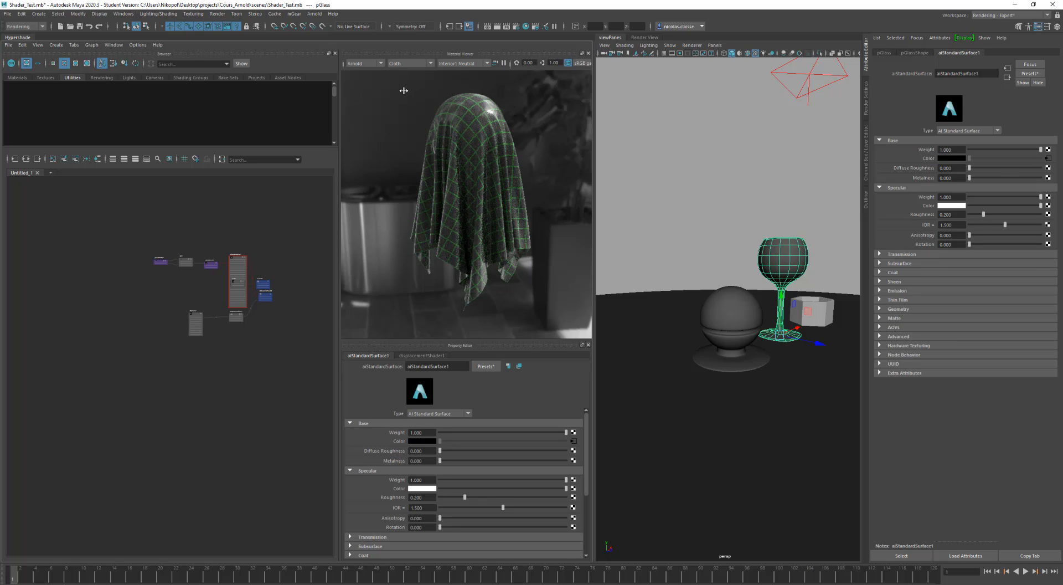
pyautogui.click(588, 53)
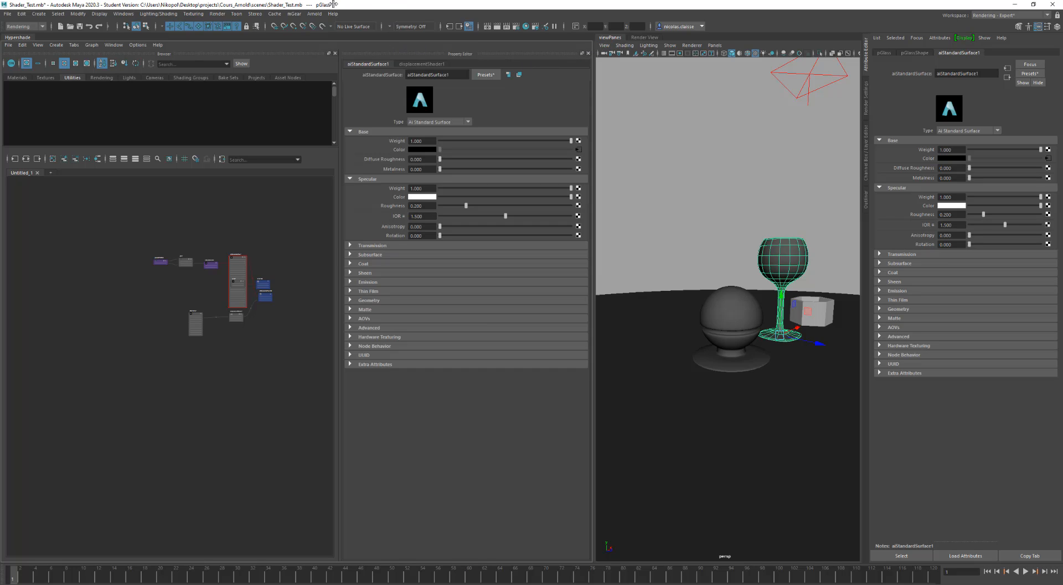
# - Start an Arnold render, move the RenderView window off the viewport, and pull the perspective camera back so all three objects appear smaller
pyautogui.click(314, 14)
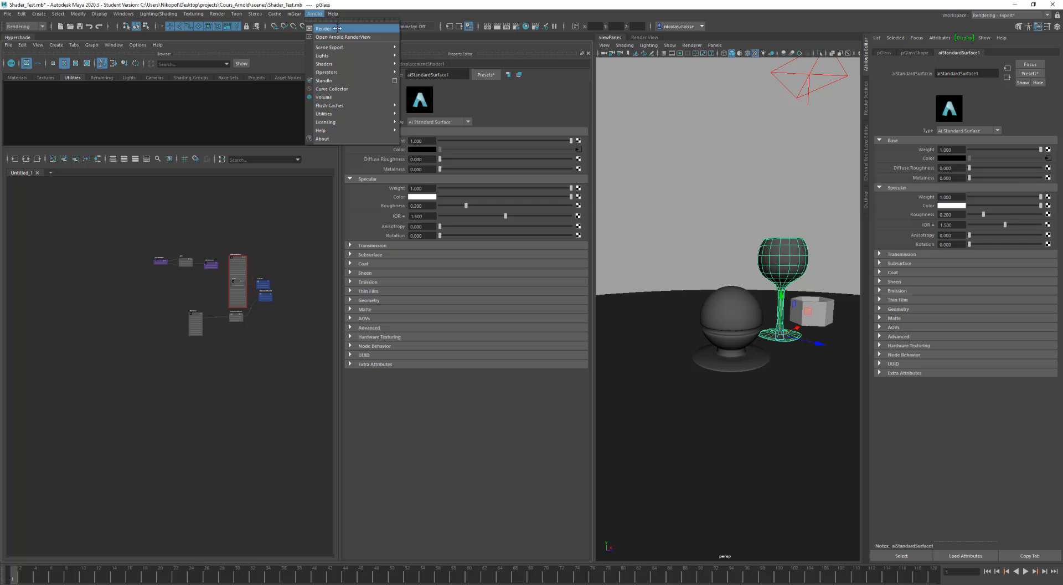
pyautogui.click(327, 28)
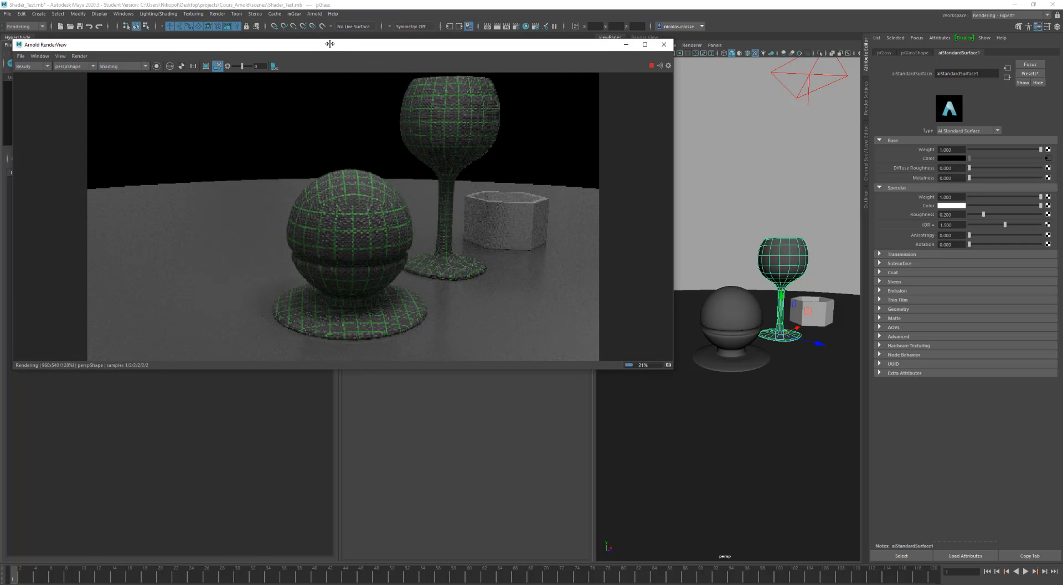
pyautogui.moveTo(330, 43); pyautogui.dragTo(409, 189)
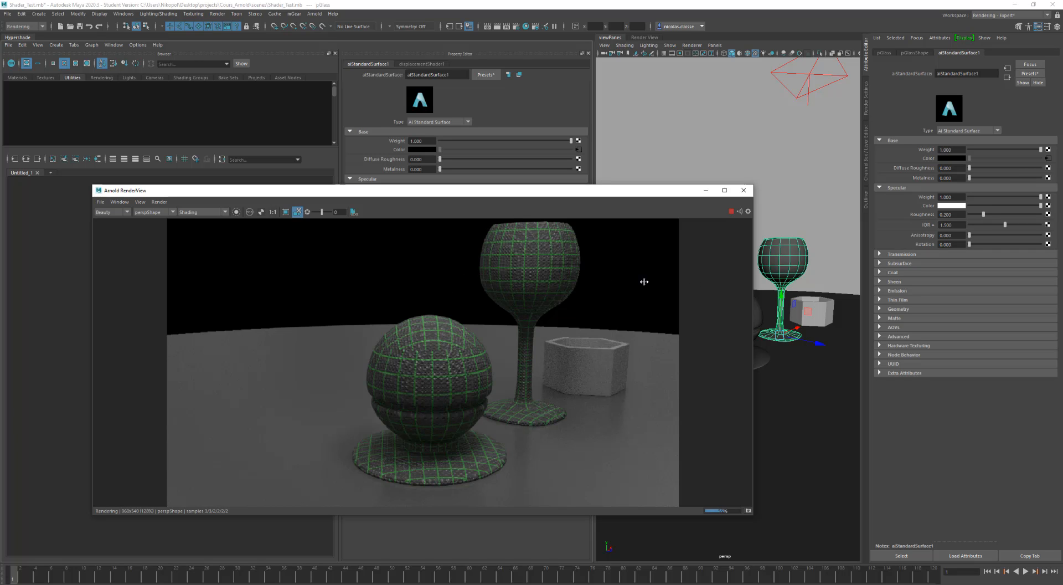
pyautogui.moveTo(783, 293)
pyautogui.keyDown('alt'); pyautogui.mouseDown()
pyautogui.moveTo(759, 297)
pyautogui.moveTo(770, 294)
pyautogui.mouseUp(); pyautogui.keyUp('alt')
pyautogui.keyDown('alt'); pyautogui.moveTo(756, 293); pyautogui.dragTo(687, 296, button='right'); pyautogui.keyUp('alt')
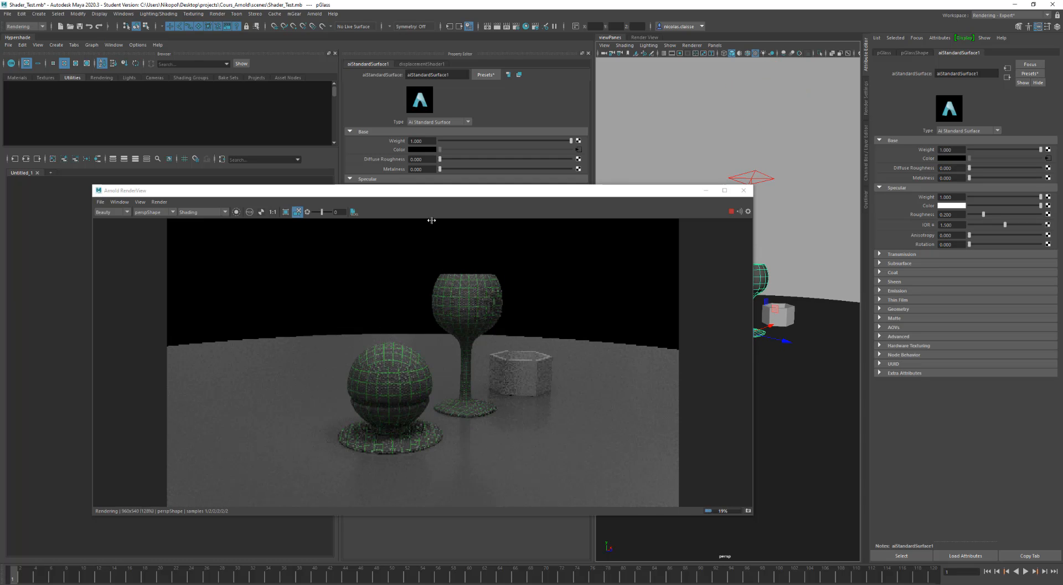
# - Dock the Arnold RenderView beside the viewport, undock and close Maya's Render View, and widen the Hypershade area
pyautogui.moveTo(443, 191); pyautogui.dragTo(664, 41)
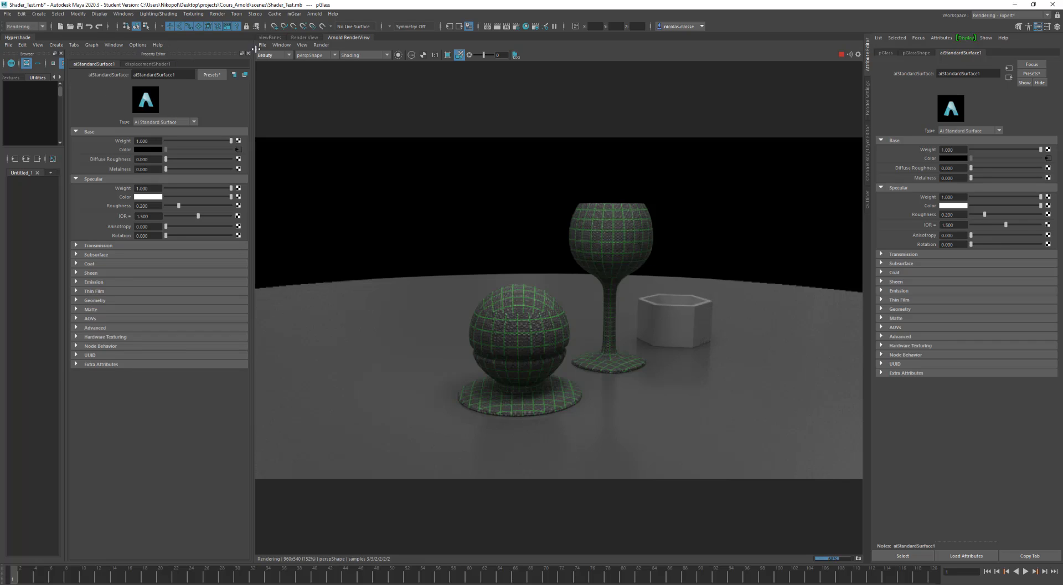
pyautogui.click(304, 37)
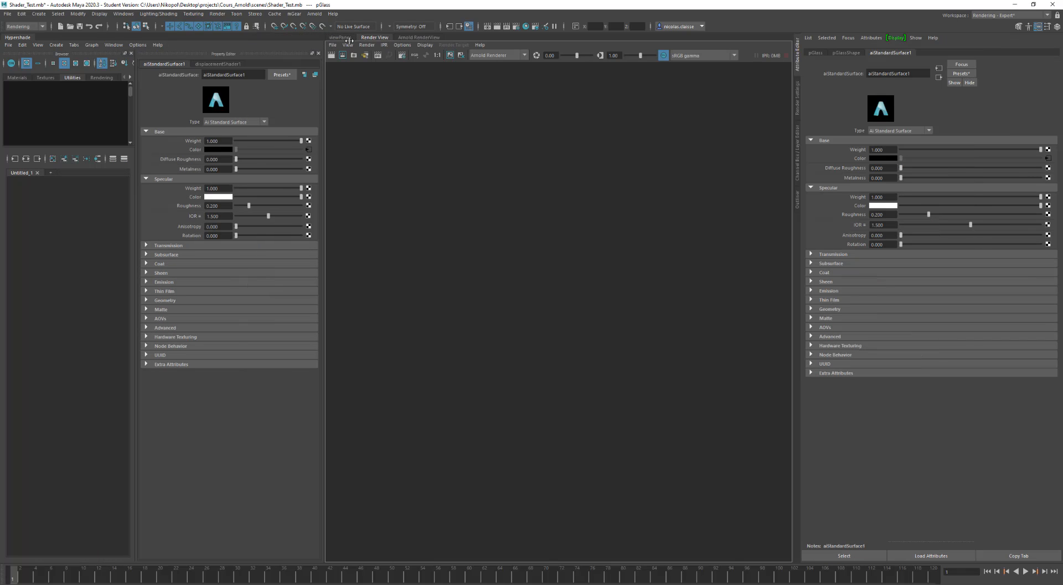
pyautogui.moveTo(369, 38); pyautogui.dragTo(349, 66)
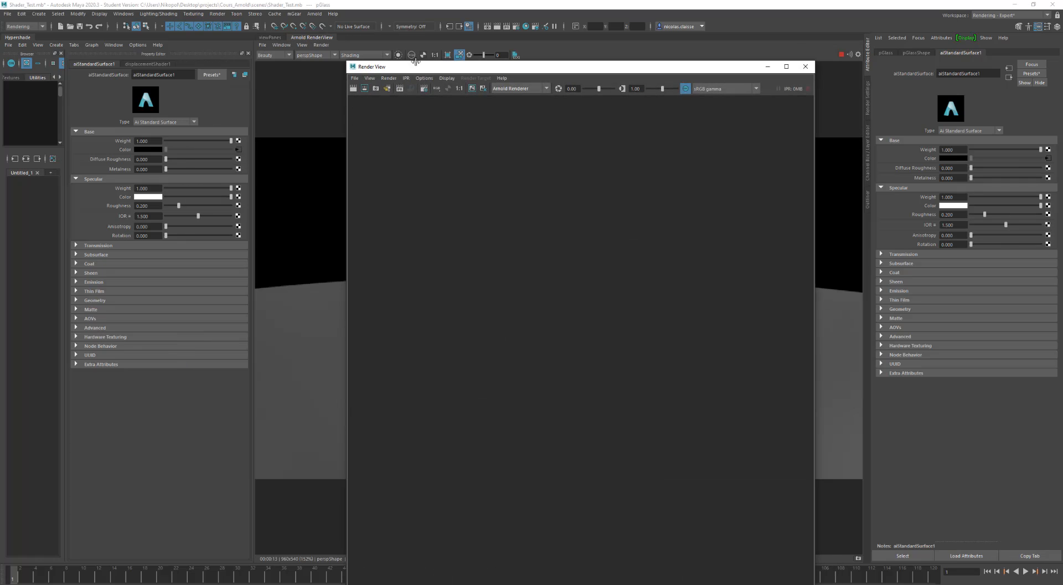
pyautogui.doubleClick(350, 65)
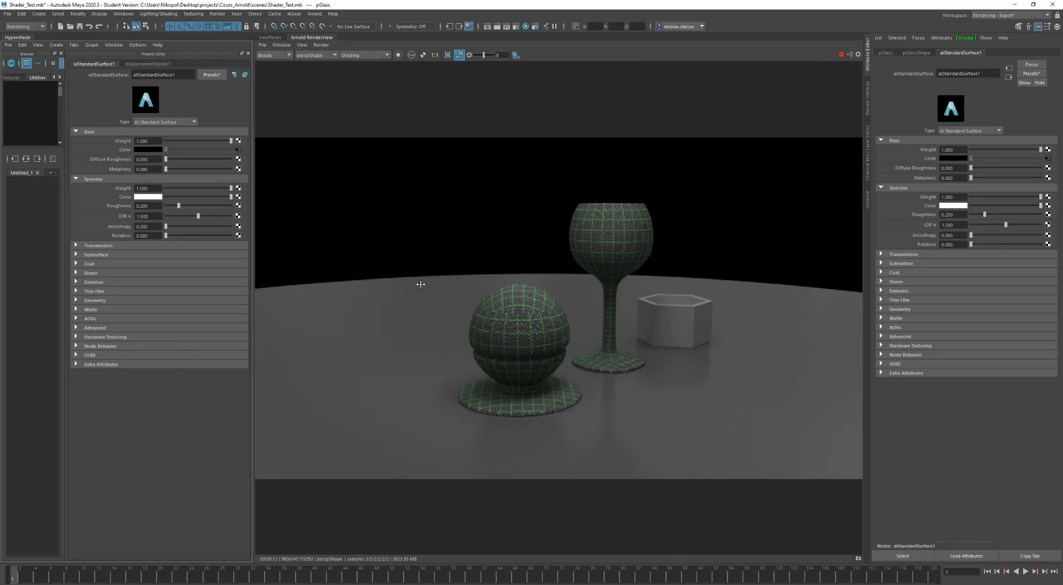
pyautogui.moveTo(255, 242); pyautogui.dragTo(423, 246)
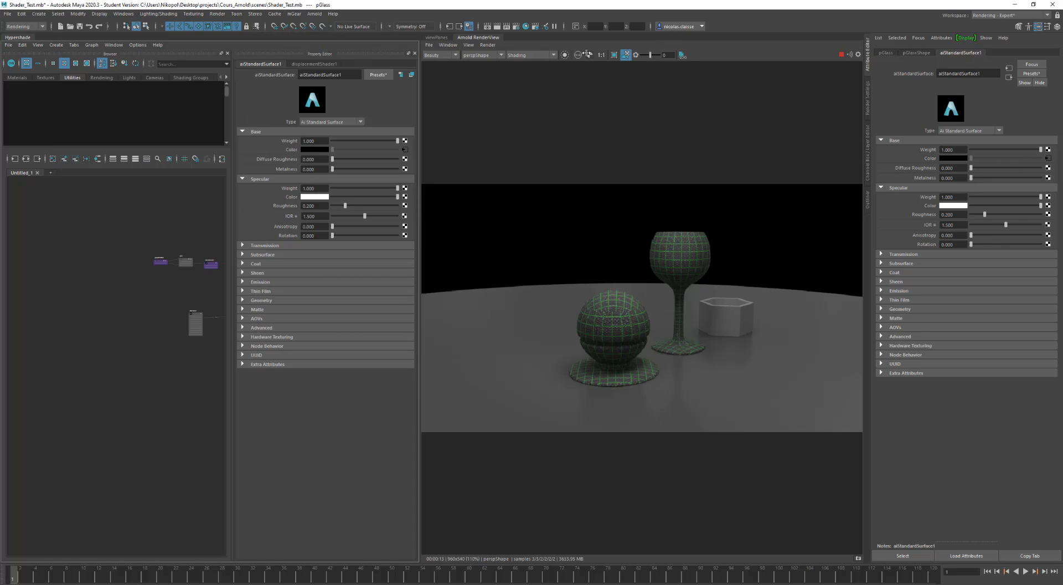
# - Turn on Isolate Selected in the Arnold RenderView, isolate the wine glass, and select the test sphere
pyautogui.click(565, 54)
pyautogui.click(676, 271)
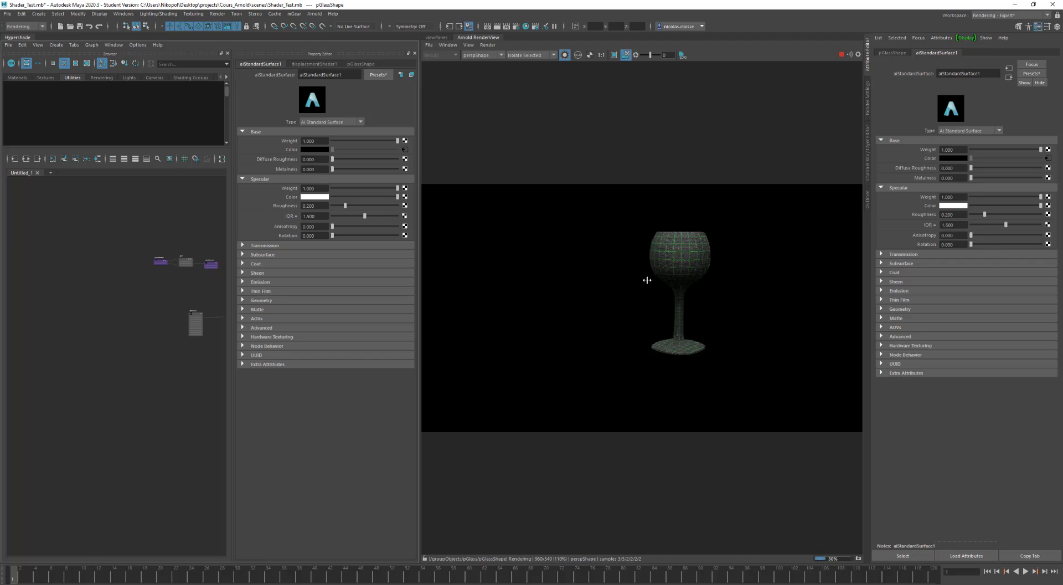
pyautogui.click(617, 327)
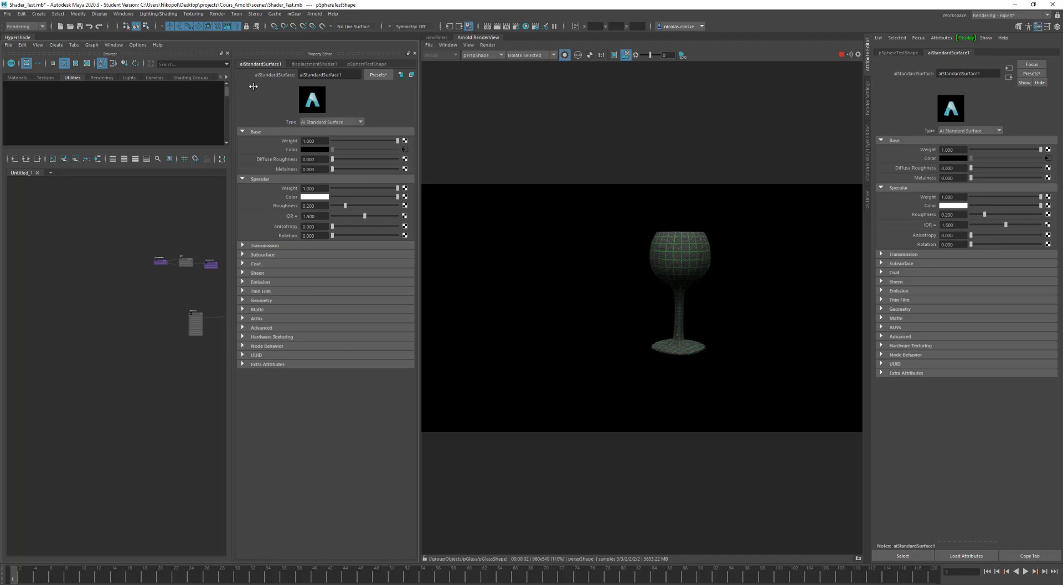
# - Inspect the shading group and displacement nodes, and isolate aiStandardSurface1 in the render with a closer view of its objects
pyautogui.keyDown('alt'); pyautogui.moveTo(219, 281); pyautogui.dragTo(139, 275, button='middle'); pyautogui.keyUp('alt')
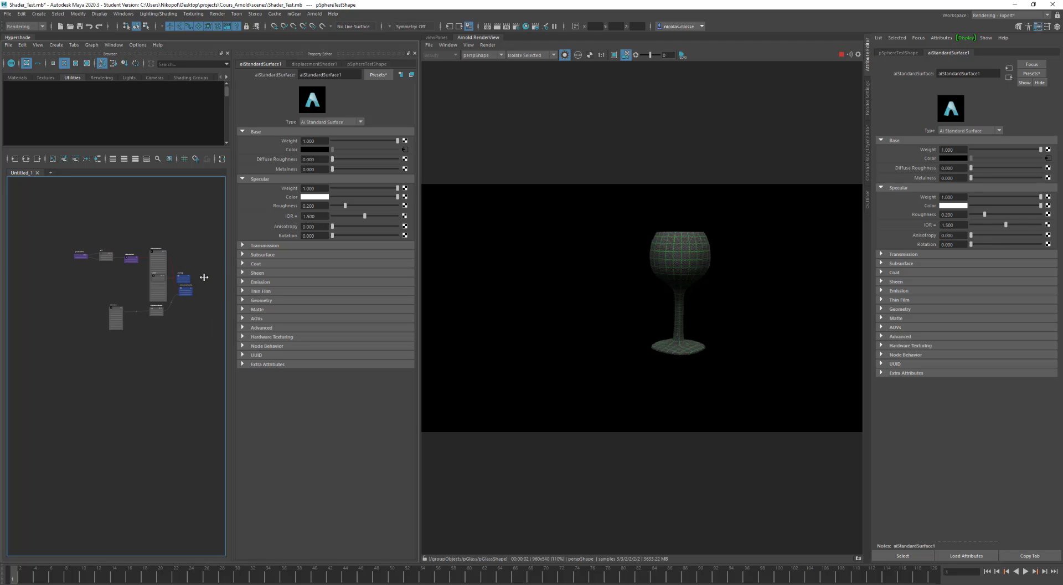
pyautogui.click(180, 278)
pyautogui.click(183, 289)
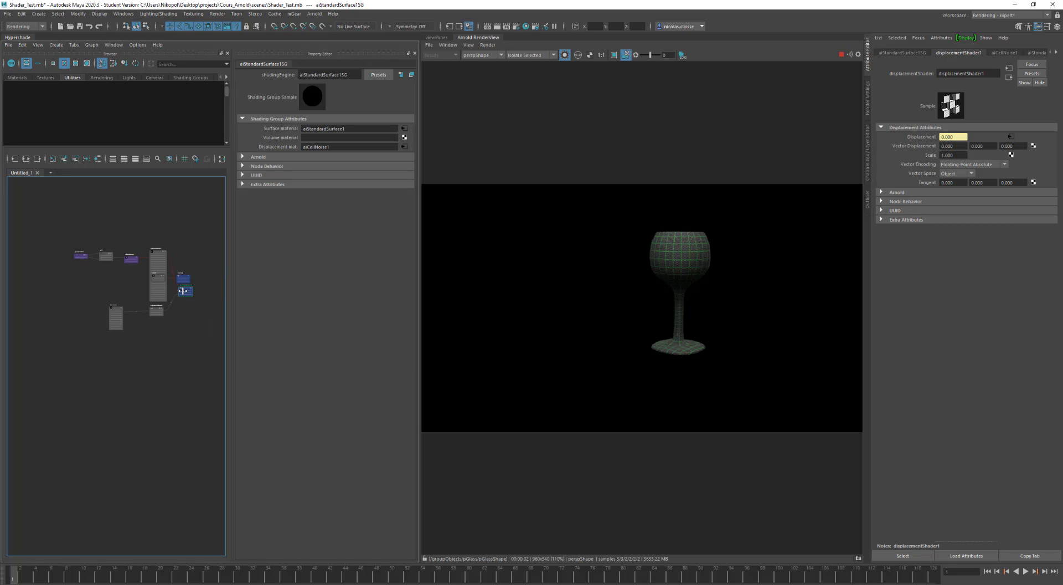
pyautogui.click(159, 260)
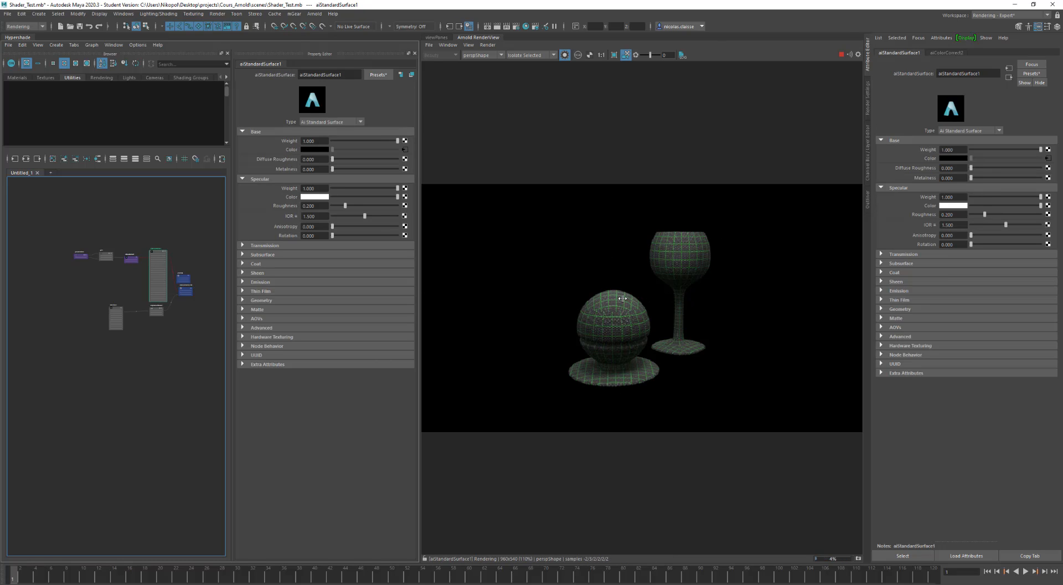
pyautogui.scroll(1, 637, 310)
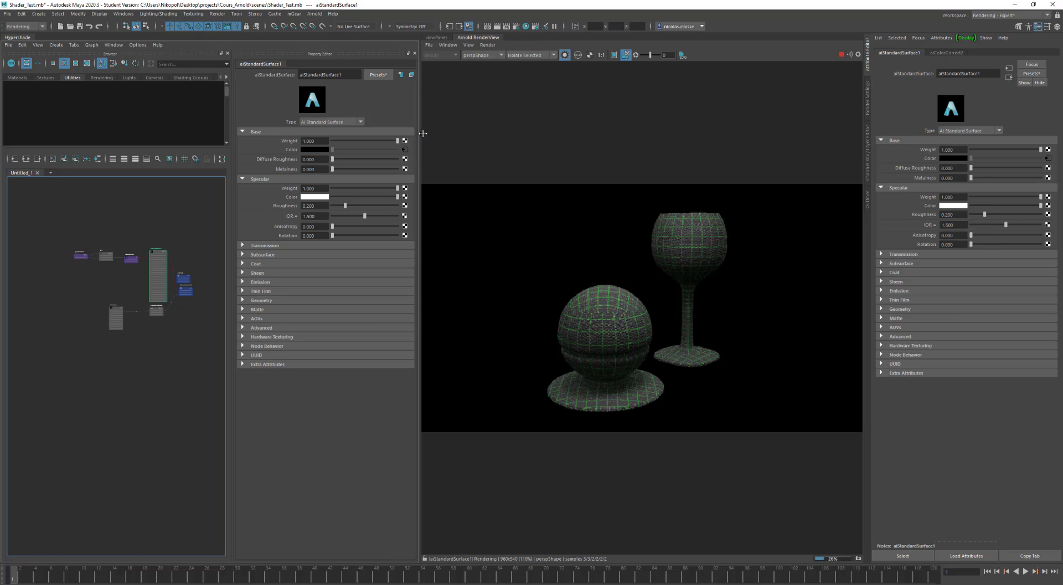
# - Stop the Arnold render, display the Render Settings, and restart the render
pyautogui.click(842, 54)
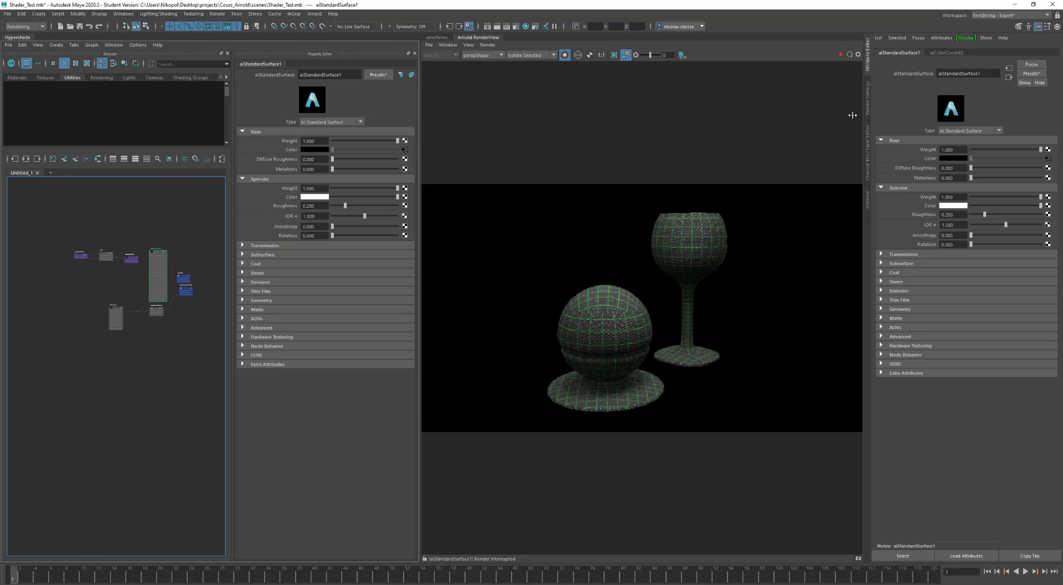
pyautogui.click(868, 107)
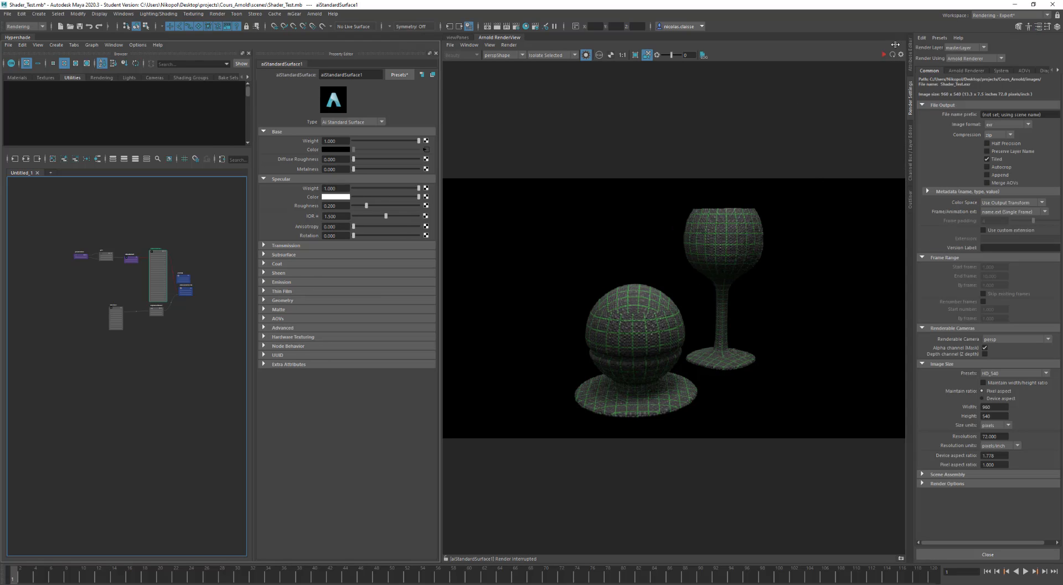
pyautogui.click(884, 53)
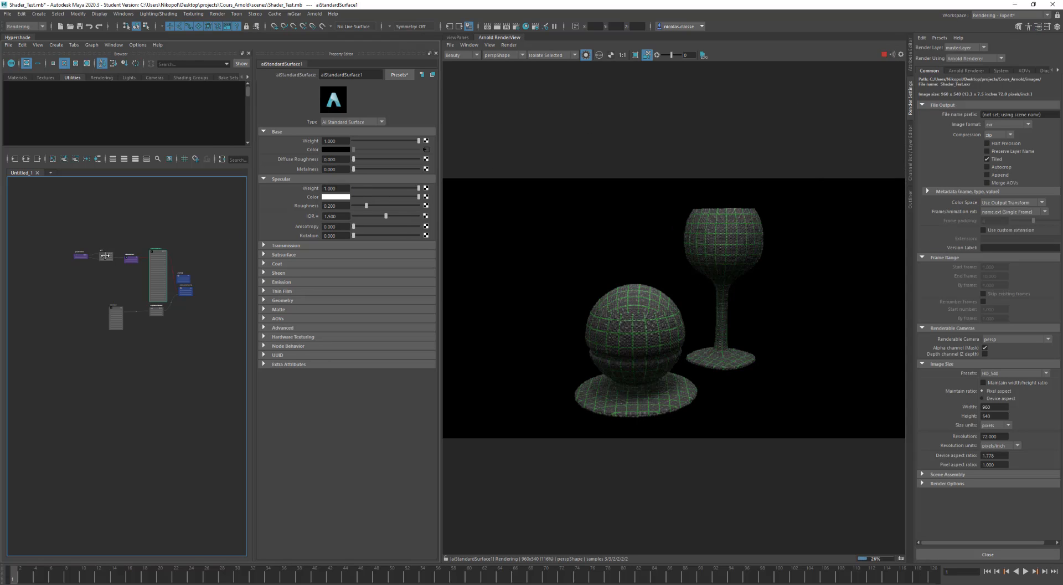
# - Preview the isolated output of grid1, aiColorCorrect2, aiCellNoise1 and the displacement shader, and return to aiStandardSurface1
pyautogui.click(105, 255)
pyautogui.click(130, 257)
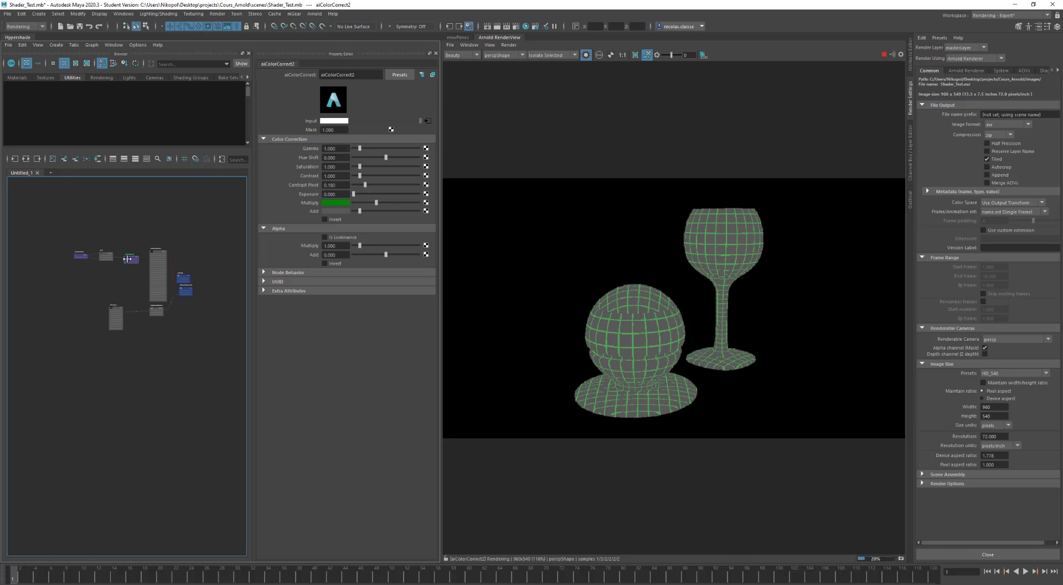
pyautogui.click(116, 317)
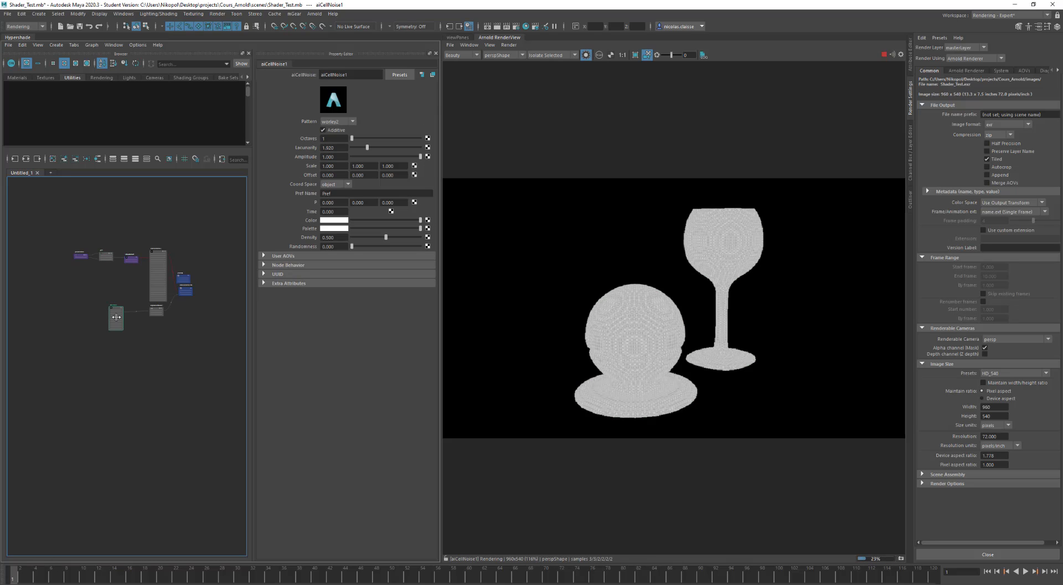
pyautogui.click(157, 309)
pyautogui.click(158, 277)
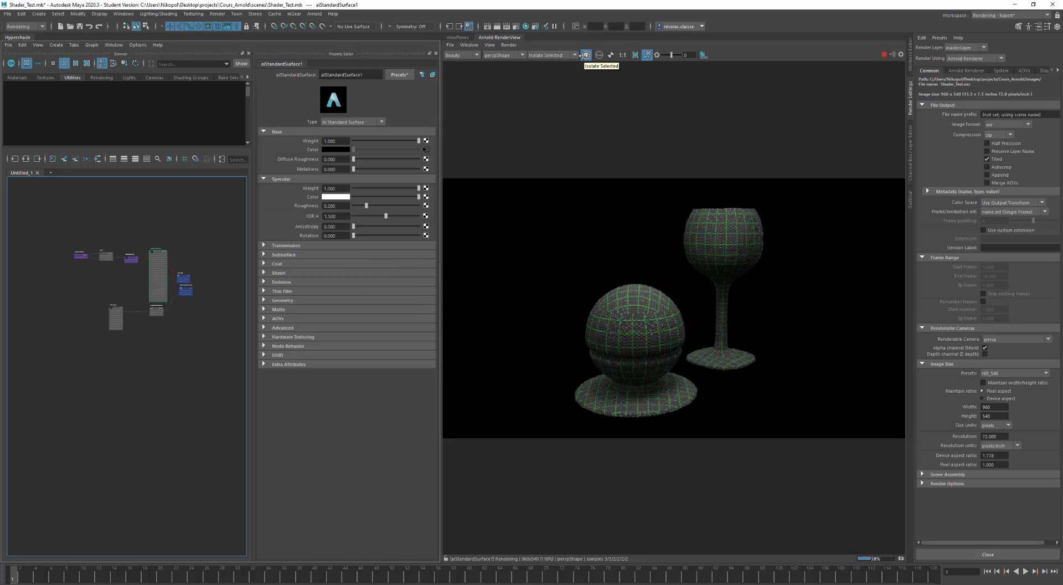
# - Compare the isolated surface shader with its aiColorCorrect2 and grid1 color inputs in the render
pyautogui.click(586, 55)
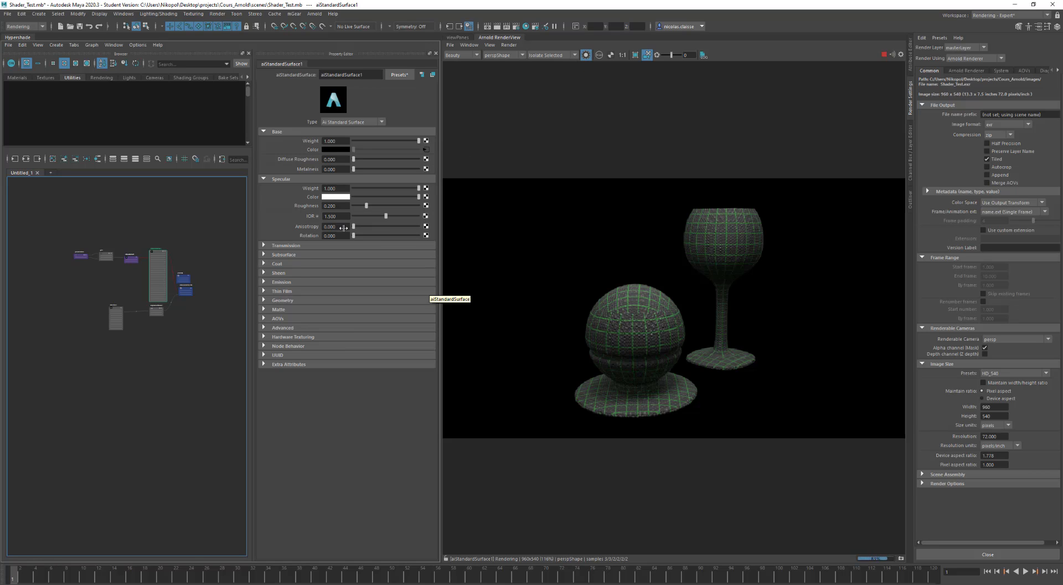
pyautogui.click(128, 258)
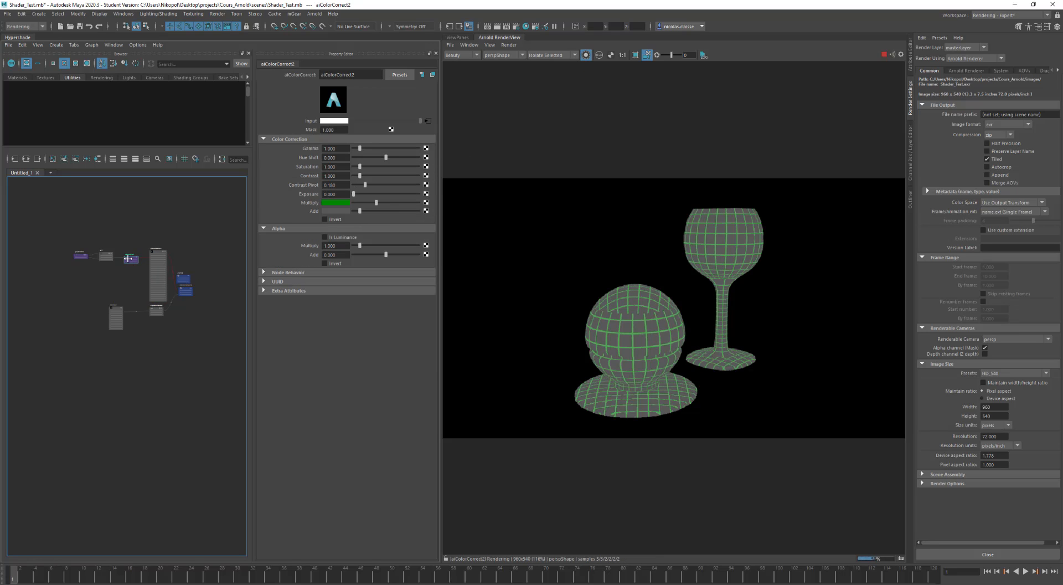
pyautogui.click(107, 256)
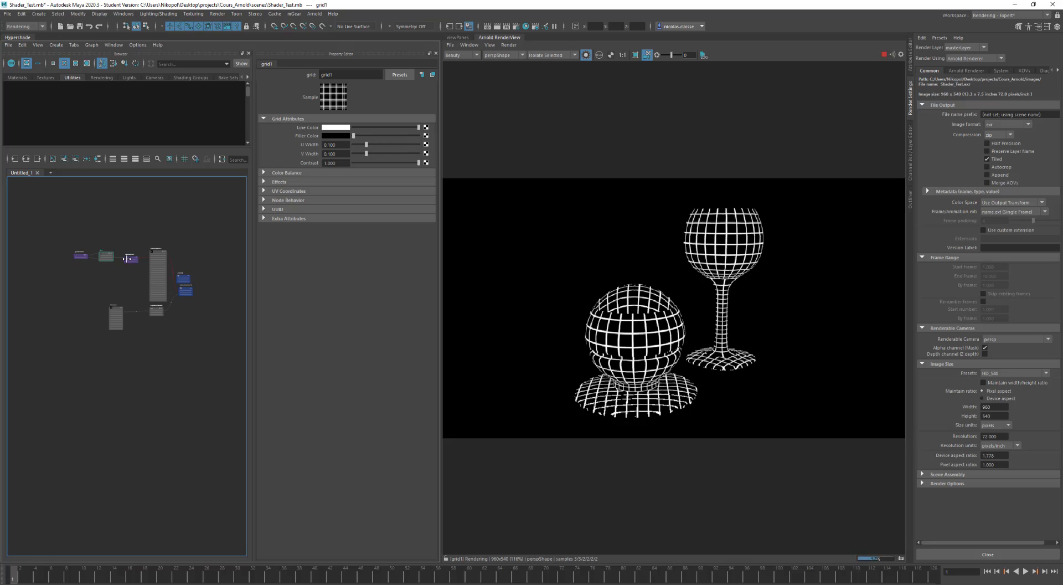
# - Show the render at 1:1 scale, enable the crop region, and draw and resize it to frame the test sphere
pyautogui.click(624, 56)
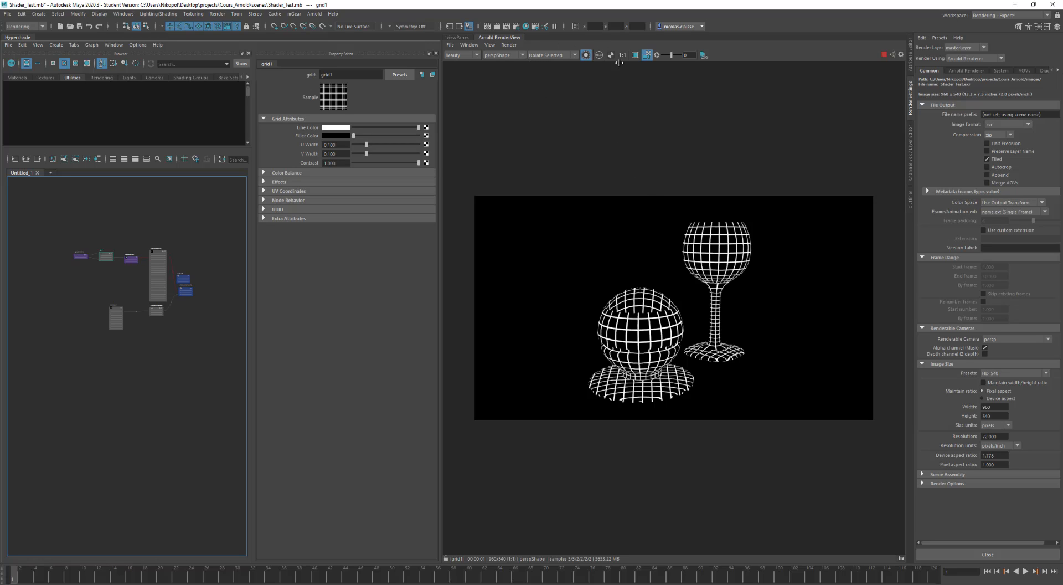
pyautogui.click(636, 55)
pyautogui.moveTo(598, 228)
pyautogui.mouseDown()
pyautogui.moveTo(700, 355)
pyautogui.moveTo(705, 409)
pyautogui.mouseUp()
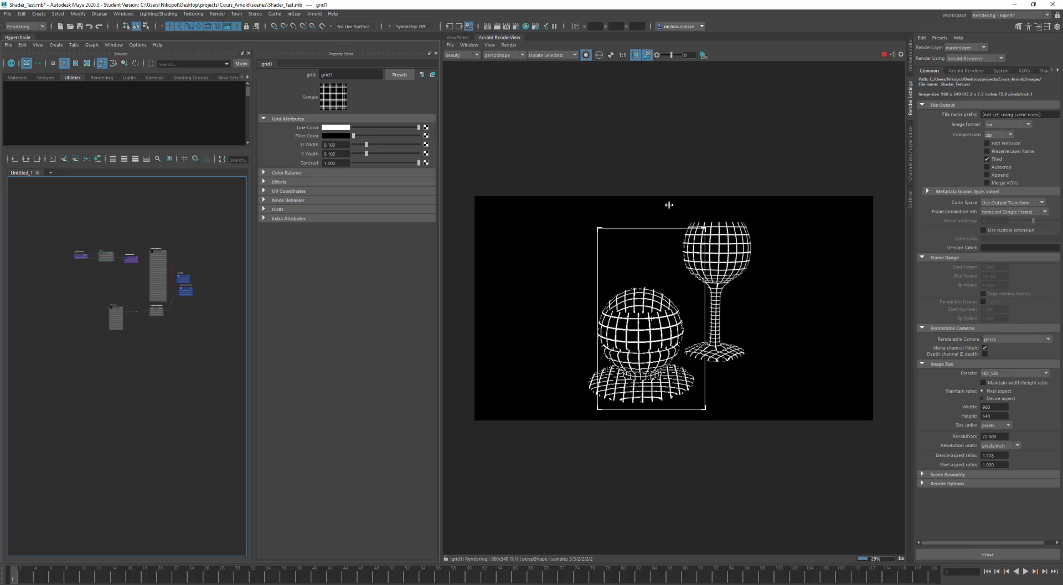
pyautogui.moveTo(705, 228); pyautogui.dragTo(705, 272)
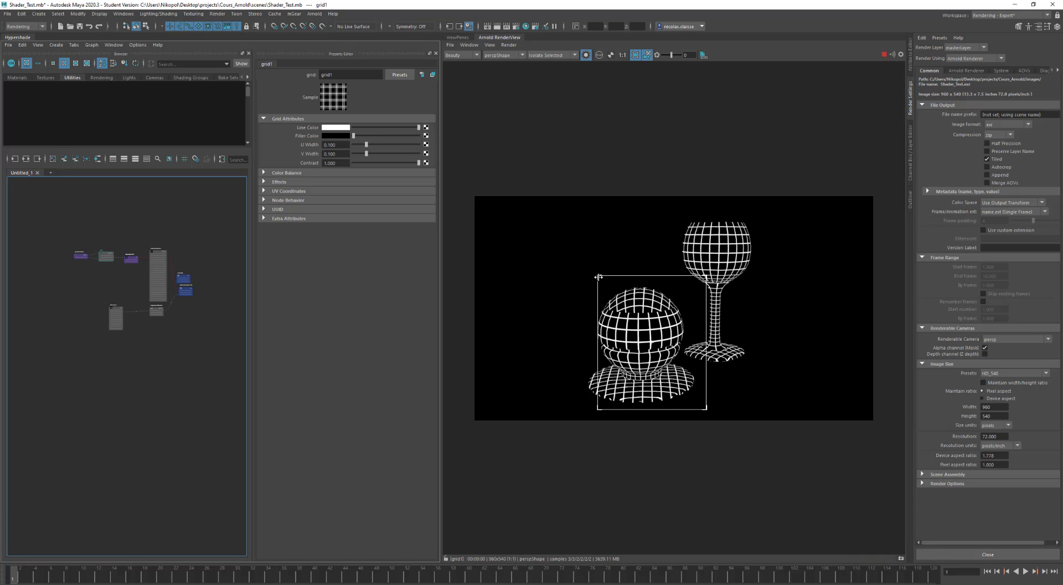
pyautogui.moveTo(598, 277); pyautogui.dragTo(583, 280)
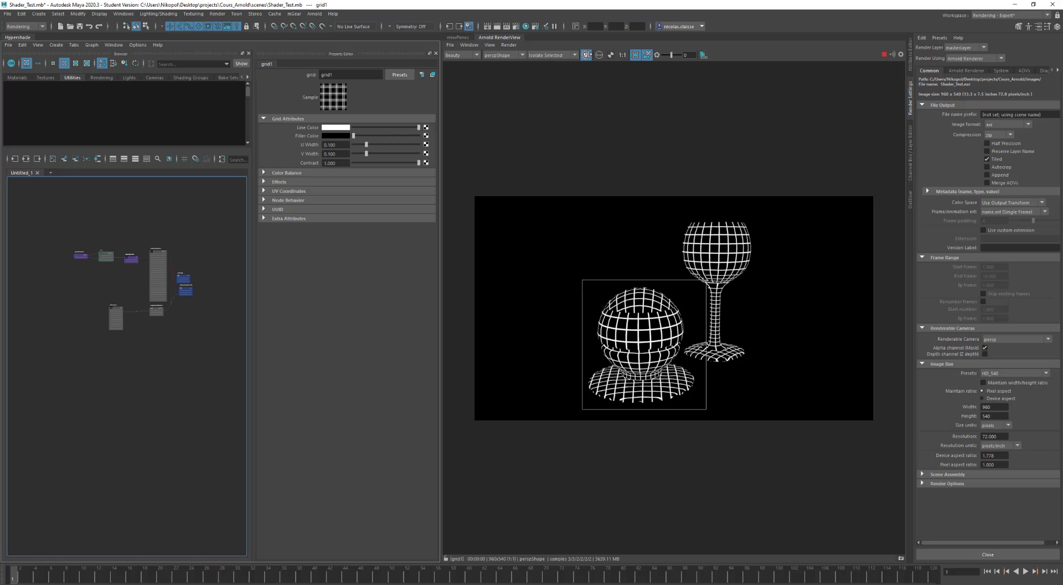
# - Turn off Isolate Selected and increase grid1's U Width to about 0.35
pyautogui.click(586, 54)
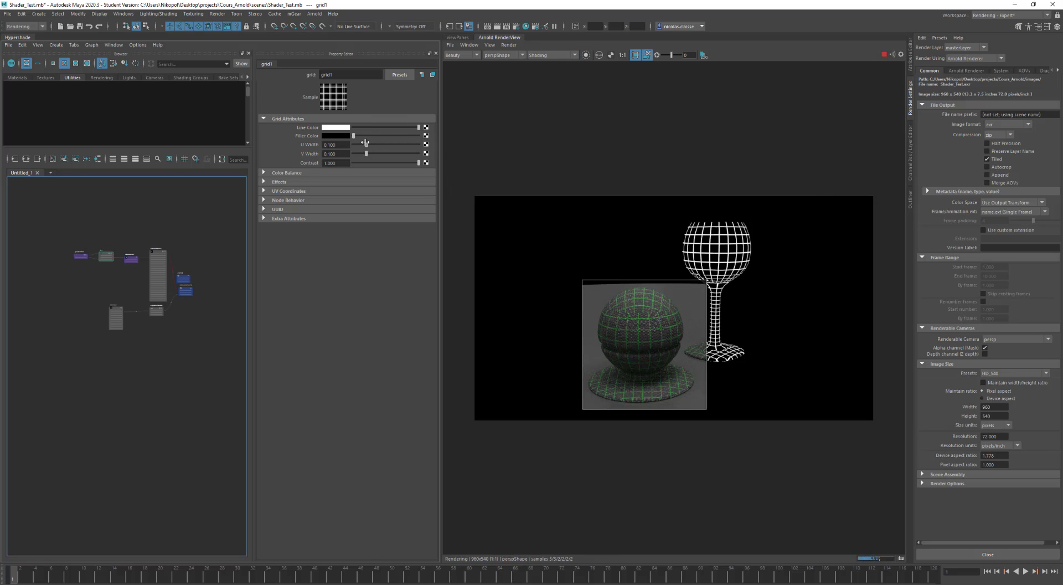
pyautogui.moveTo(369, 144); pyautogui.dragTo(400, 144)
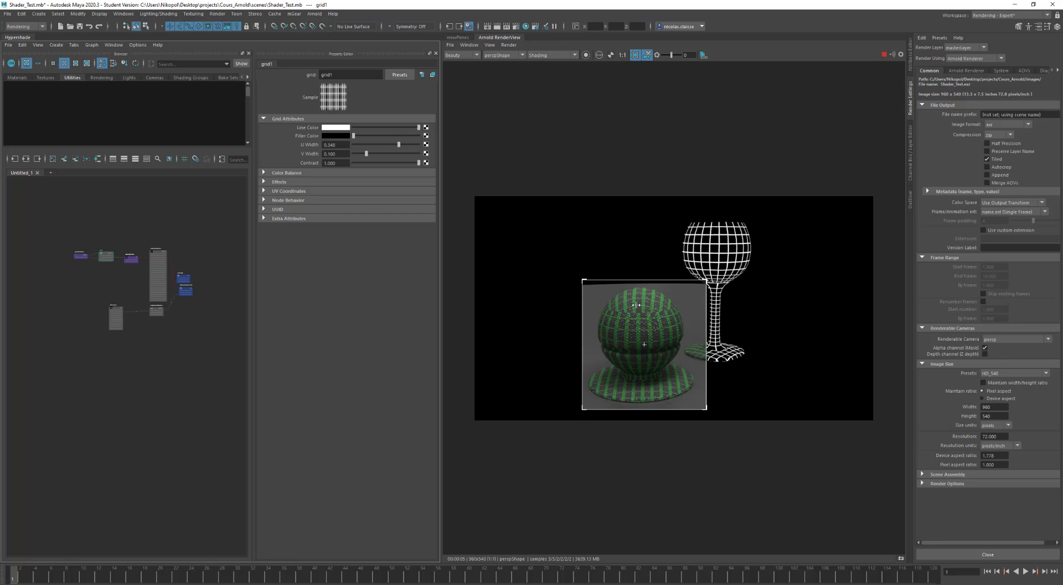
# - Move and resize the render region around the test sphere, clear it, and draw and clear a new region
pyautogui.moveTo(644, 343)
pyautogui.mouseDown()
pyautogui.moveTo(606, 299)
pyautogui.moveTo(604, 348)
pyautogui.moveTo(641, 321)
pyautogui.moveTo(626, 340)
pyautogui.mouseUp()
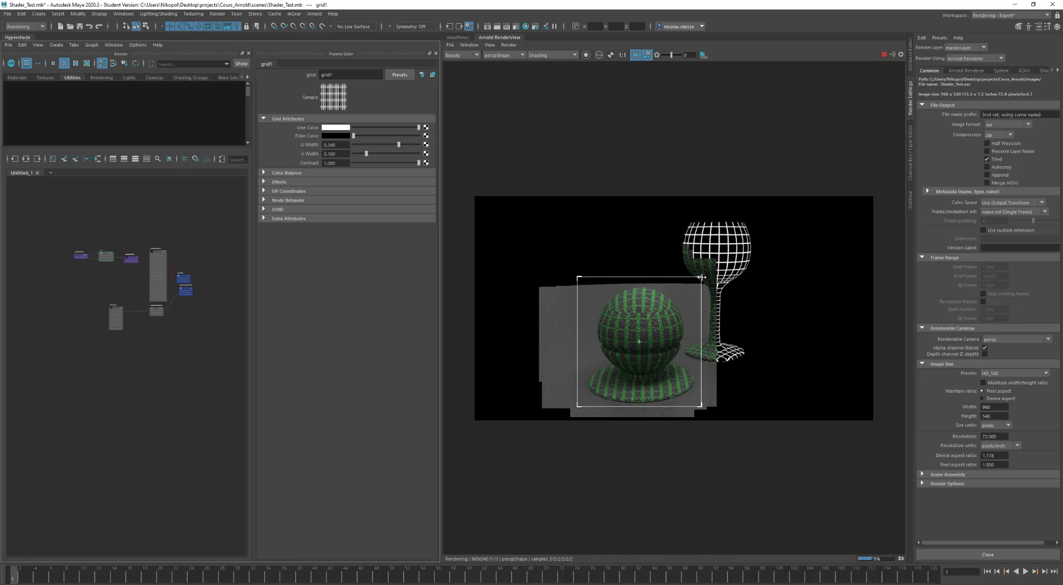
pyautogui.moveTo(702, 277)
pyautogui.mouseDown()
pyautogui.moveTo(730, 262)
pyautogui.moveTo(700, 276)
pyautogui.mouseUp()
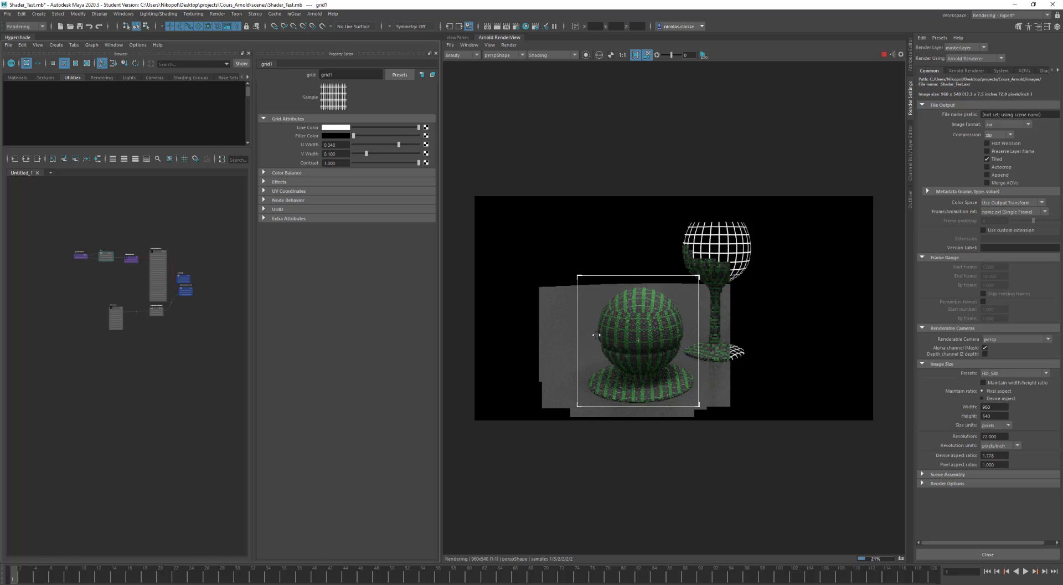
pyautogui.click(739, 343)
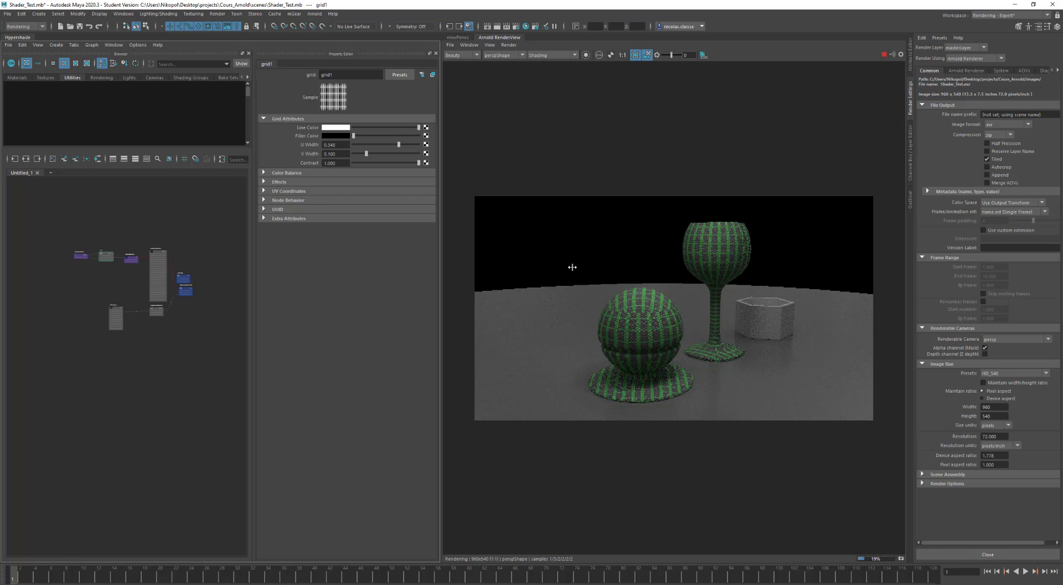
pyautogui.moveTo(573, 267); pyautogui.dragTo(707, 408)
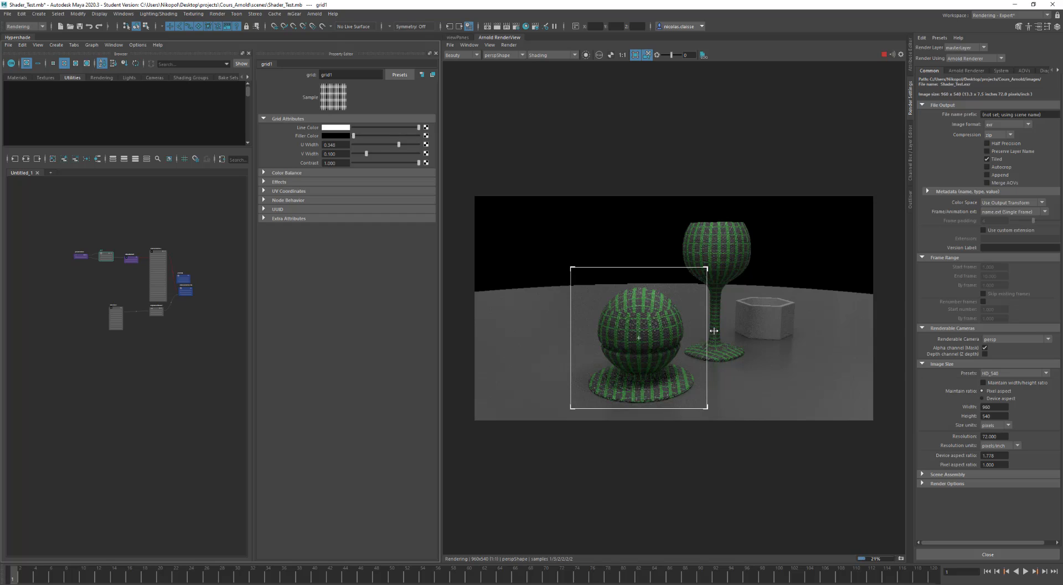
pyautogui.click(739, 329)
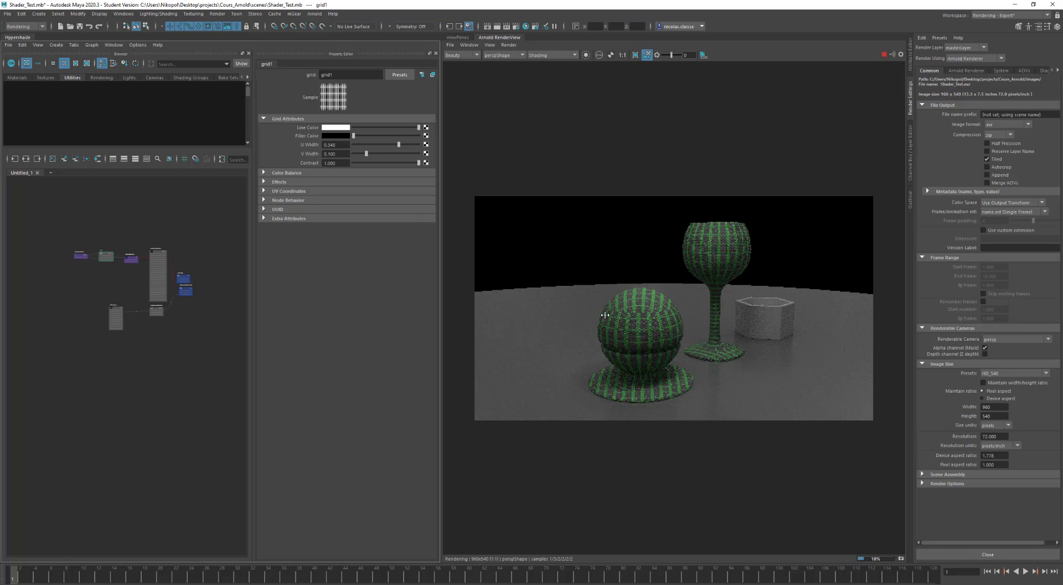
# - Draw a render region around the test sphere and its base, then stop the interactive render
pyautogui.moveTo(581, 271); pyautogui.dragTo(706, 408)
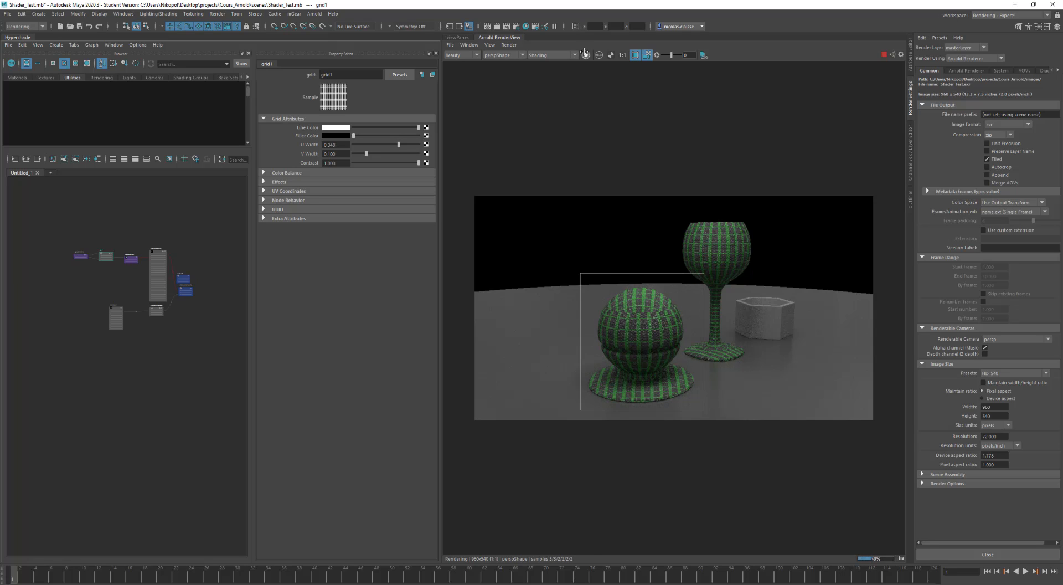
pyautogui.click(586, 55)
pyautogui.click(586, 55)
pyautogui.click(885, 55)
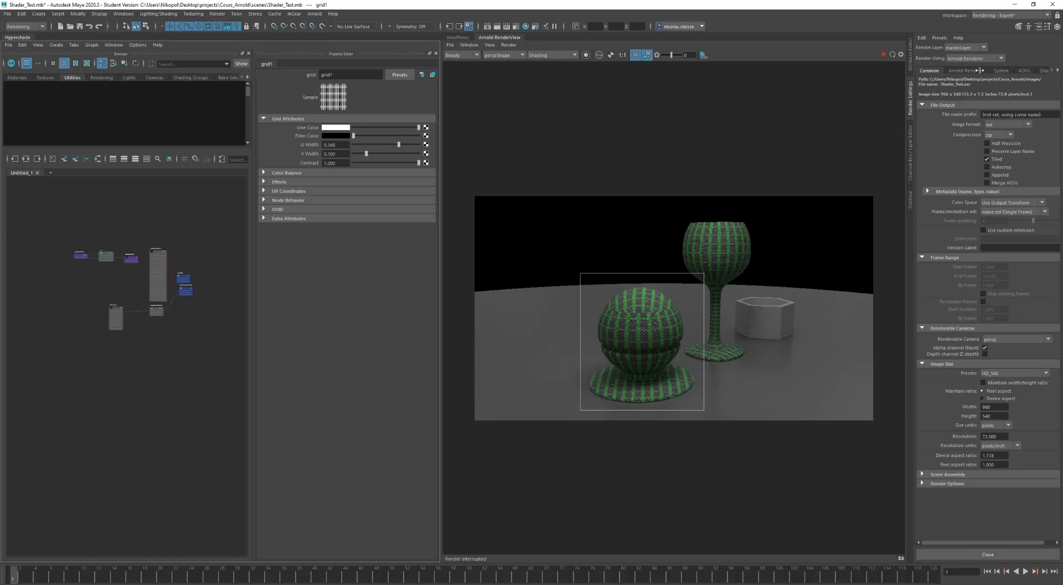
# - Show the AOV render settings and save the scene, accepting the student-version notice
pyautogui.click(1022, 70)
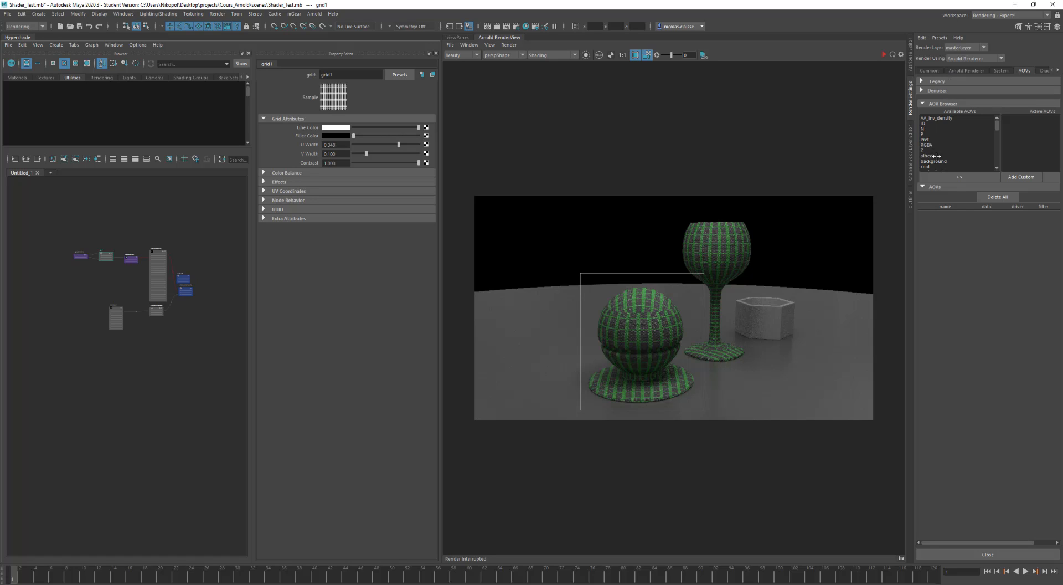
pyautogui.hotkey('ctrl', 's')
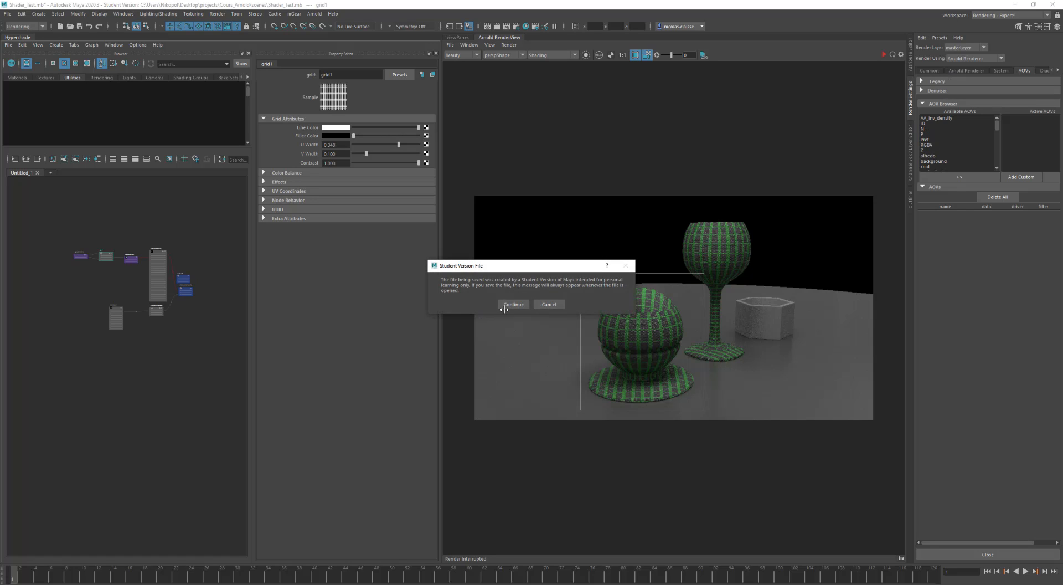
pyautogui.click(505, 307)
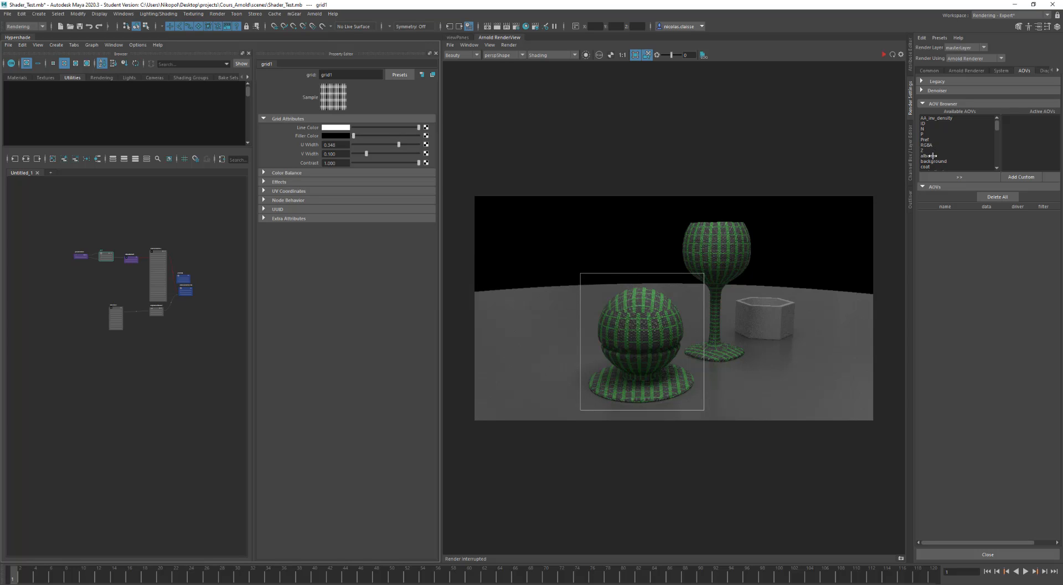
# - Add the coat, diffuse, diffuse_direct and diffuse_indirect passes to the active AOVs
pyautogui.click(933, 156)
pyautogui.scroll(-2, 933, 152)
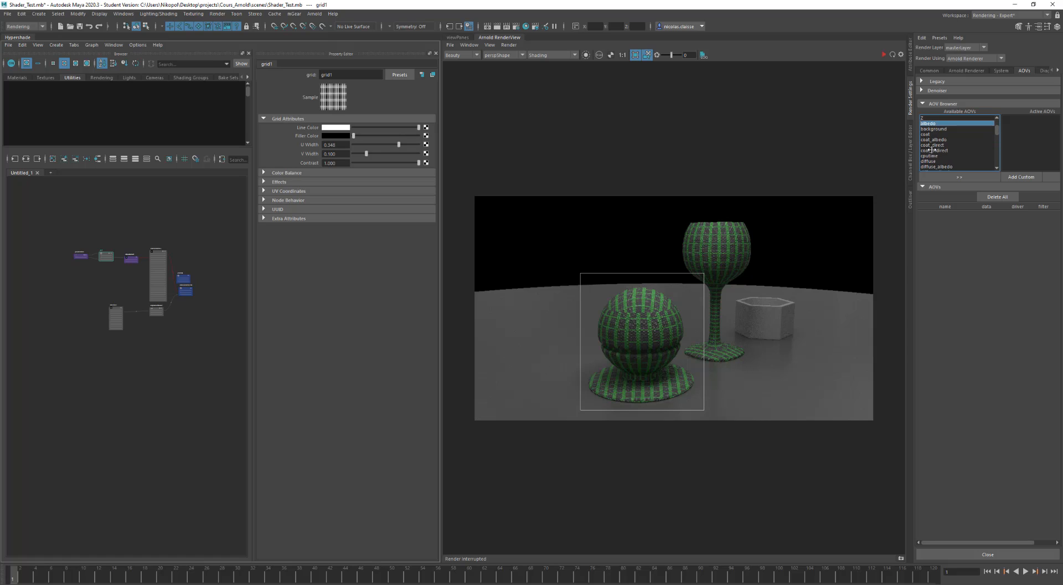
pyautogui.doubleClick(931, 133)
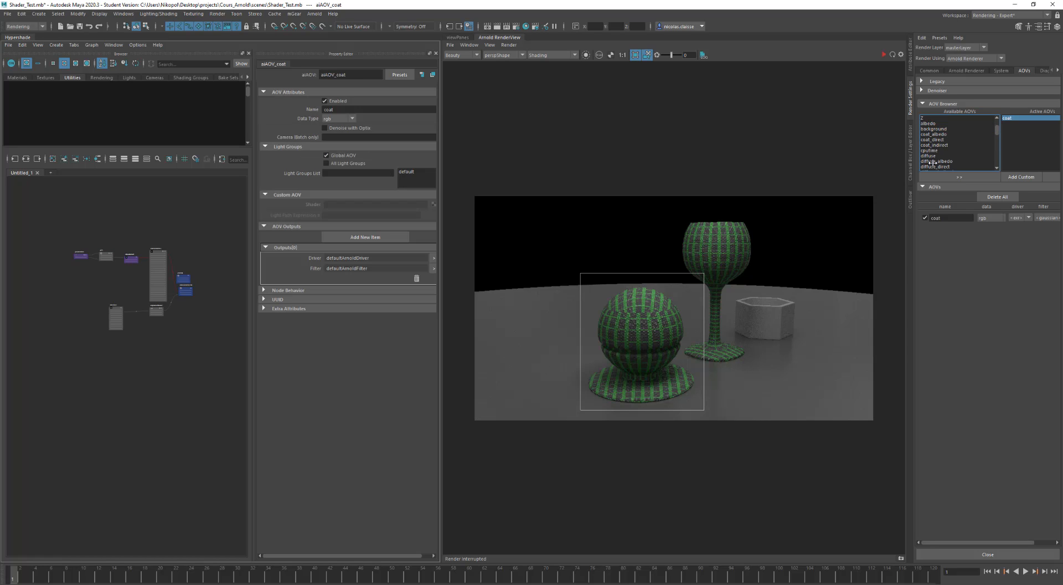
pyautogui.doubleClick(932, 156)
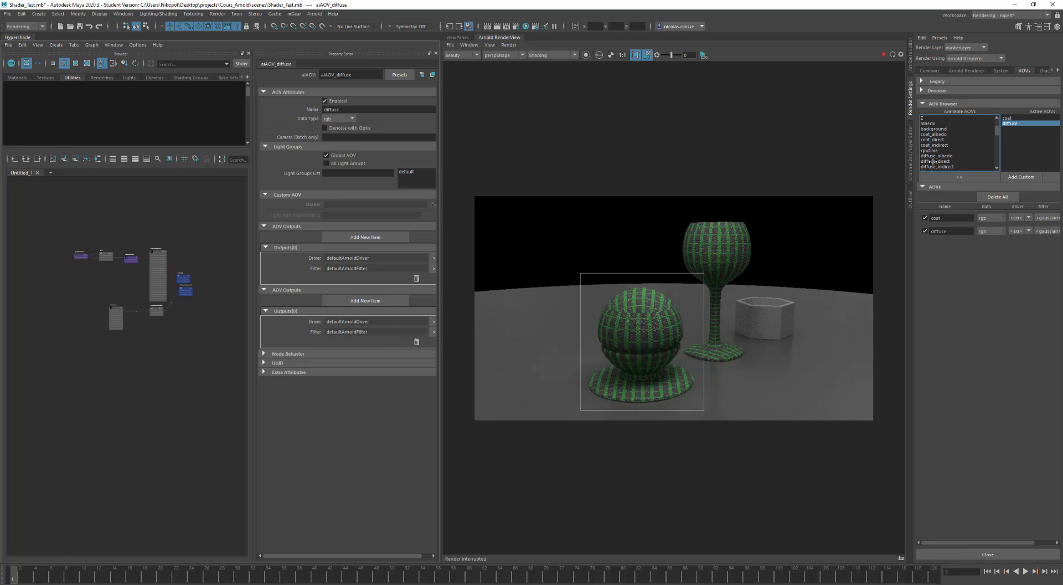
pyautogui.doubleClick(934, 161)
pyautogui.doubleClick(934, 161)
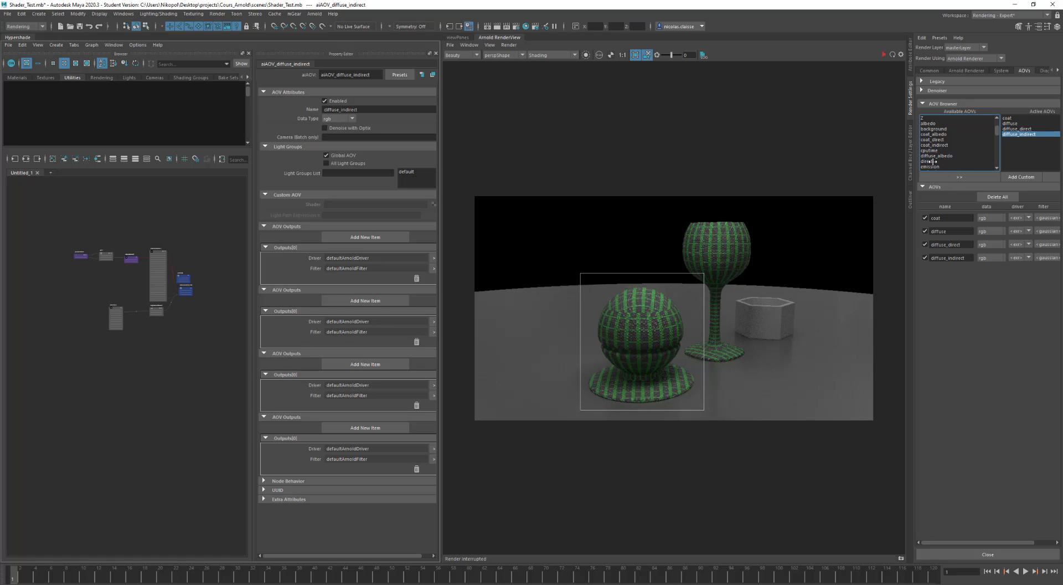
# - Add the emission, opacity, sheen and specular passes to the active AOVs
pyautogui.scroll(-1, 934, 160)
pyautogui.scroll(-1, 930, 148)
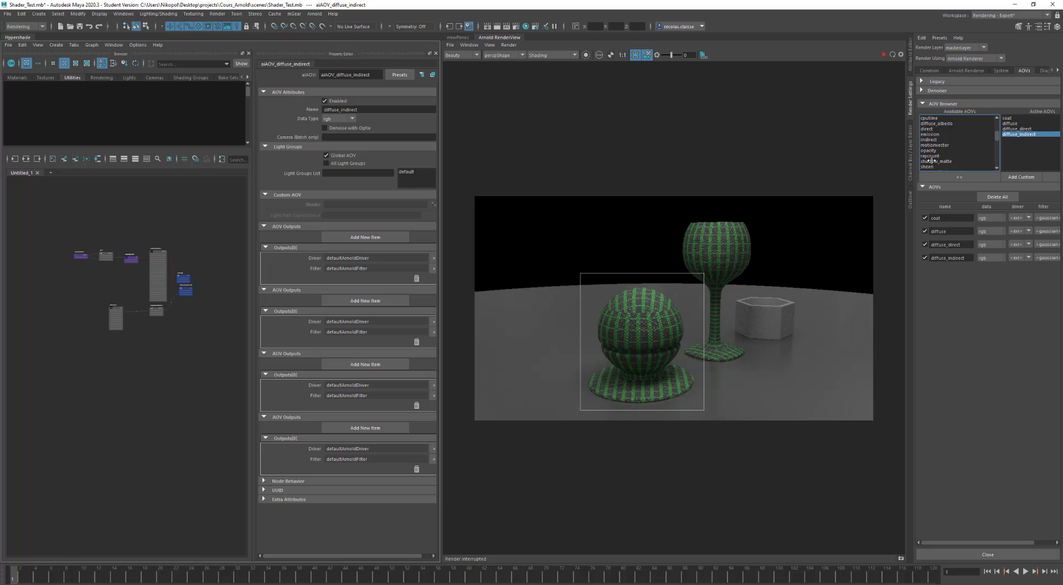
pyautogui.doubleClick(931, 134)
pyautogui.doubleClick(931, 146)
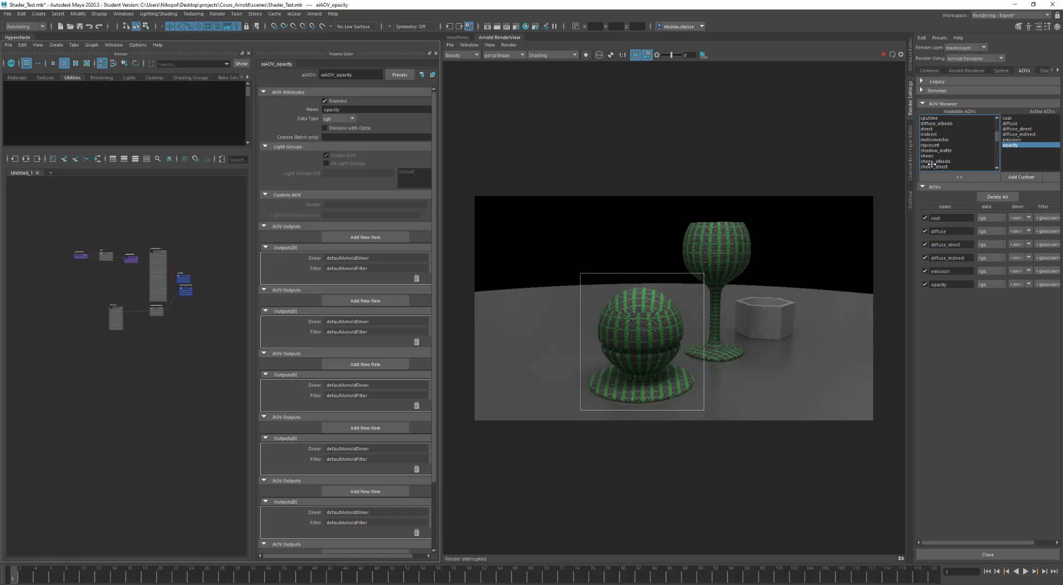
pyautogui.doubleClick(931, 156)
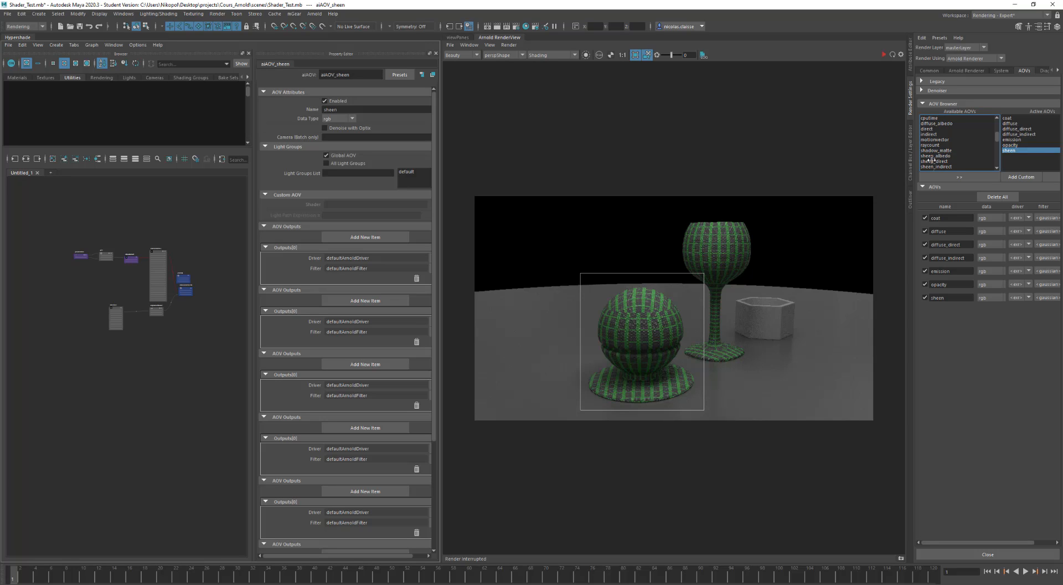
pyautogui.scroll(-1, 931, 159)
pyautogui.doubleClick(931, 156)
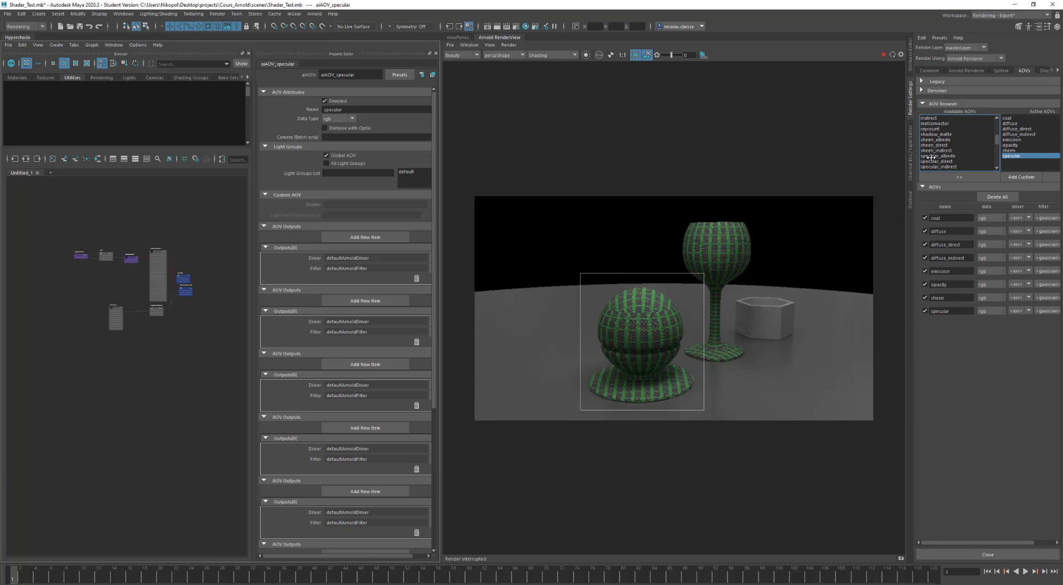
# - Add the specular_direct, specular_indirect, sss and transmission passes to the active AOVs
pyautogui.doubleClick(931, 162)
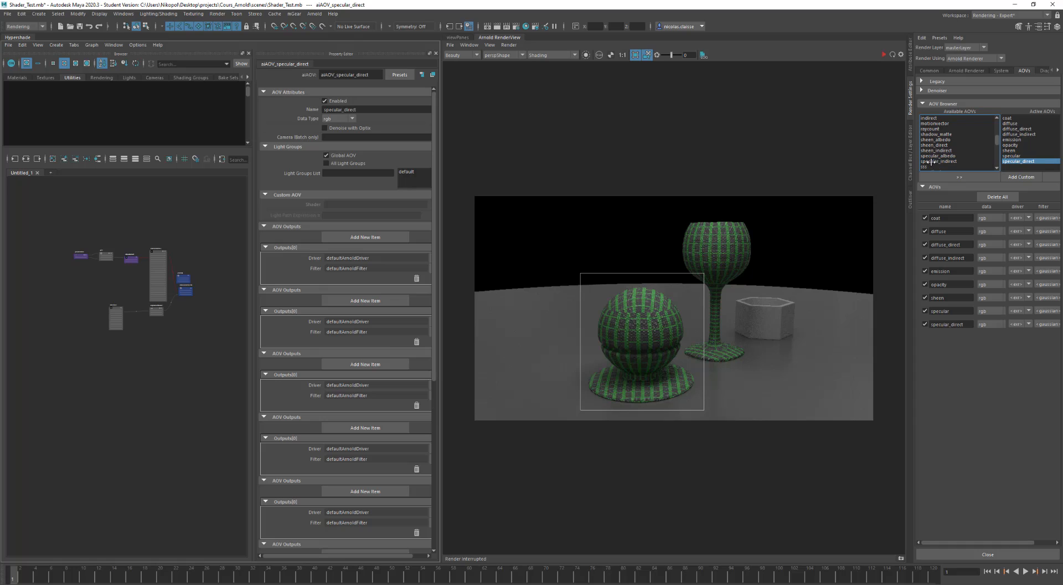
pyautogui.doubleClick(931, 162)
pyautogui.click(931, 161)
pyautogui.doubleClick(931, 161)
pyautogui.scroll(-1, 932, 162)
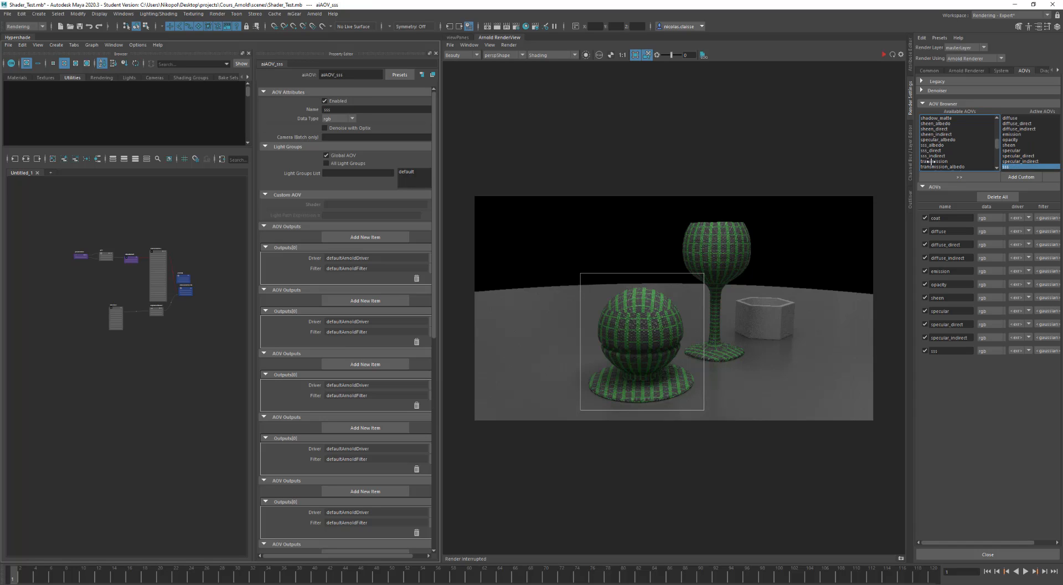
pyautogui.scroll(-1, 932, 162)
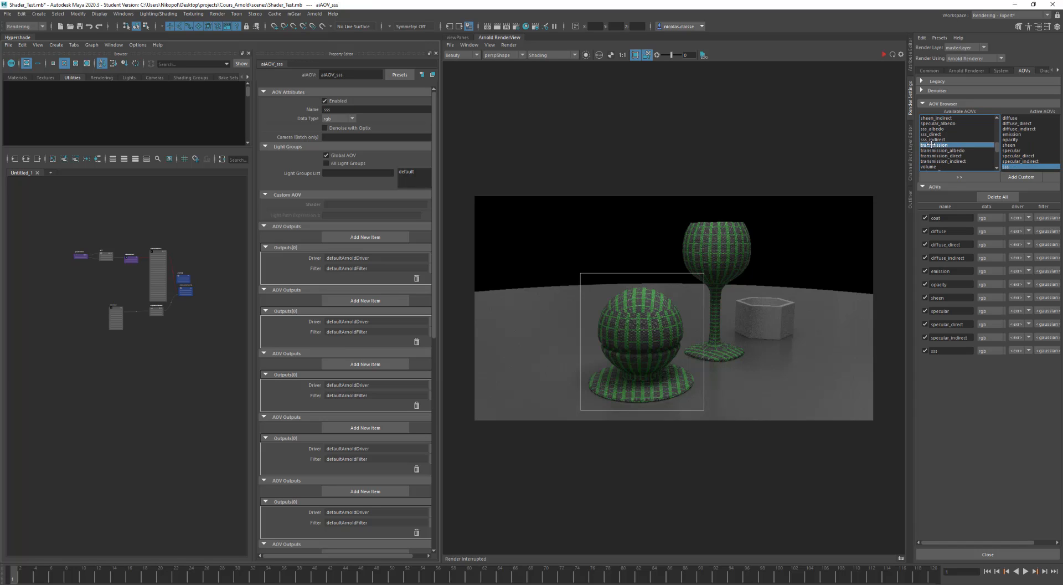
pyautogui.doubleClick(933, 145)
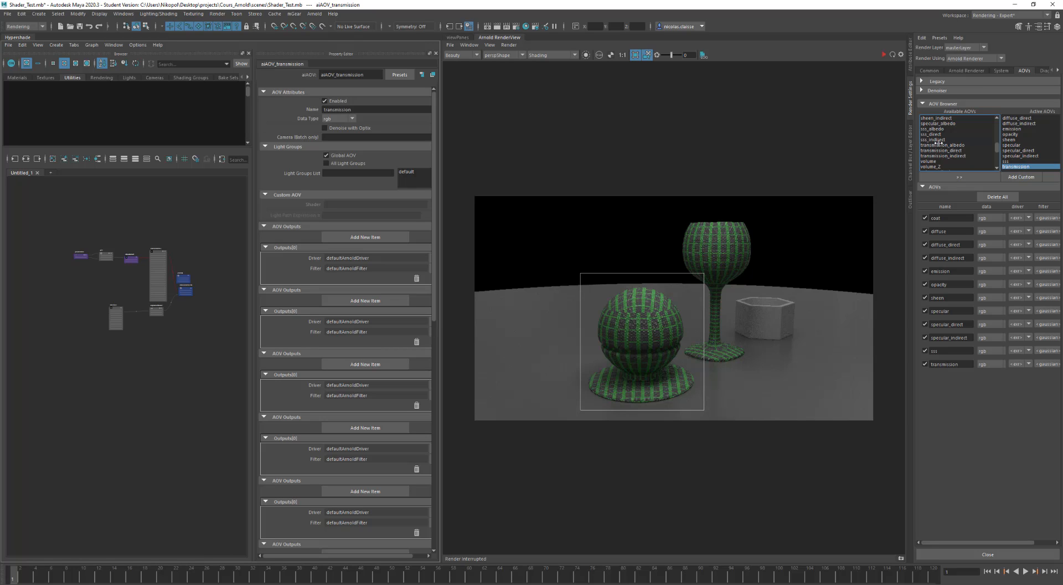
pyautogui.scroll(3, 939, 143)
pyautogui.scroll(1, 939, 143)
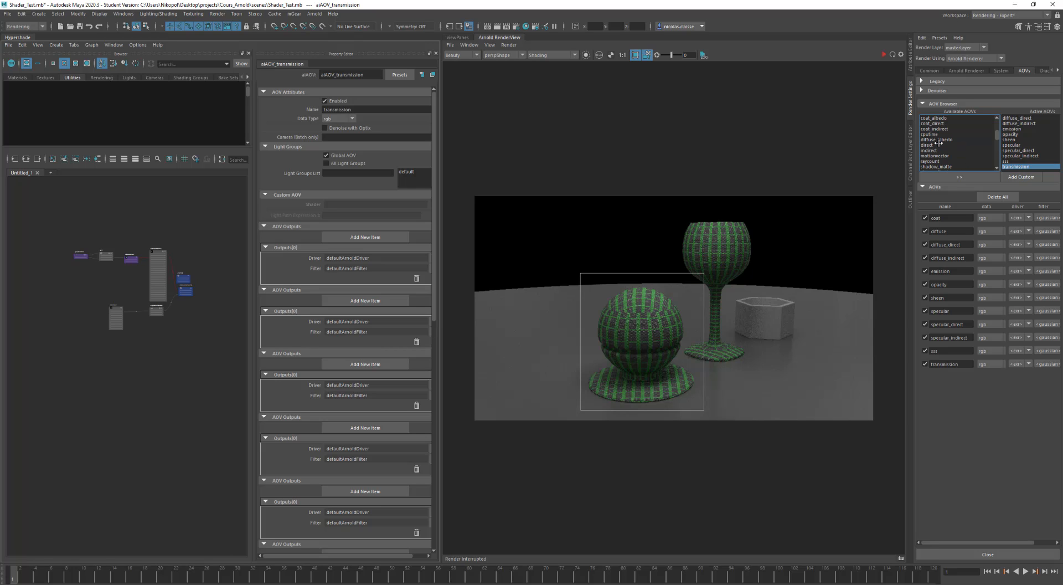
pyautogui.scroll(2, 939, 143)
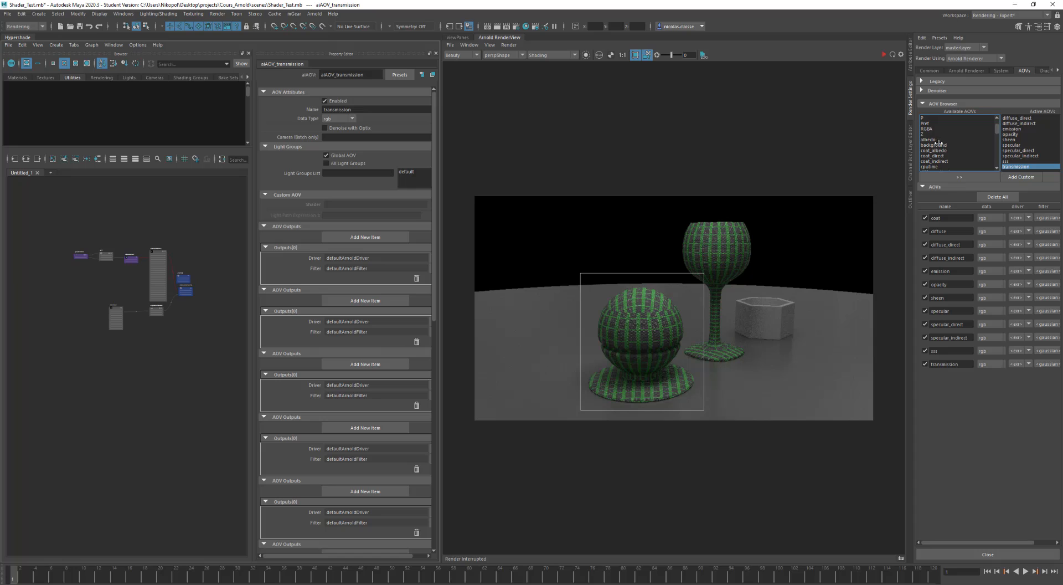
pyautogui.scroll(1, 939, 142)
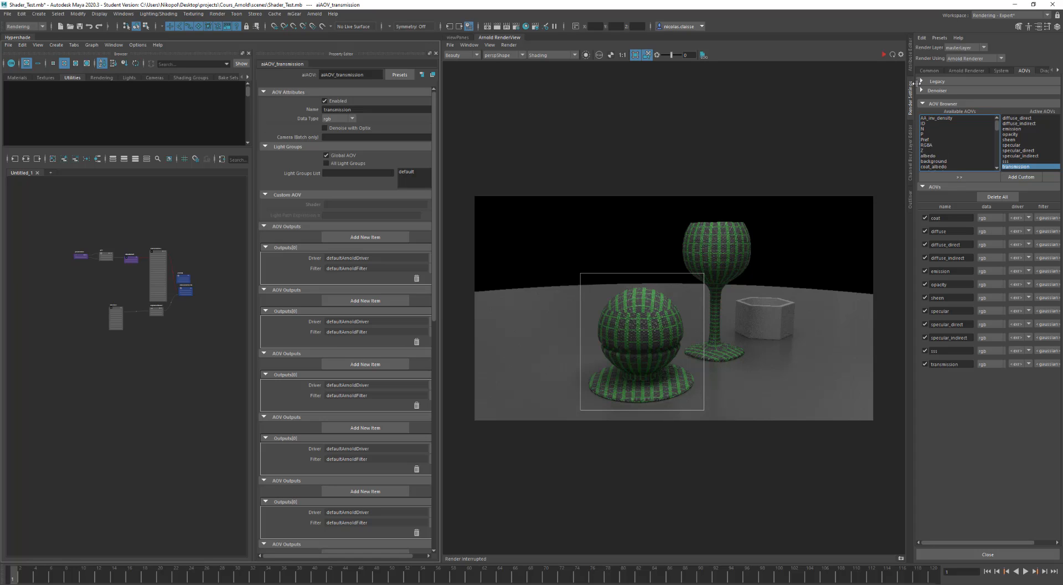
# - Show the test sphere's shader attributes in the Attribute Editor and restart the interactive render
pyautogui.click(909, 65)
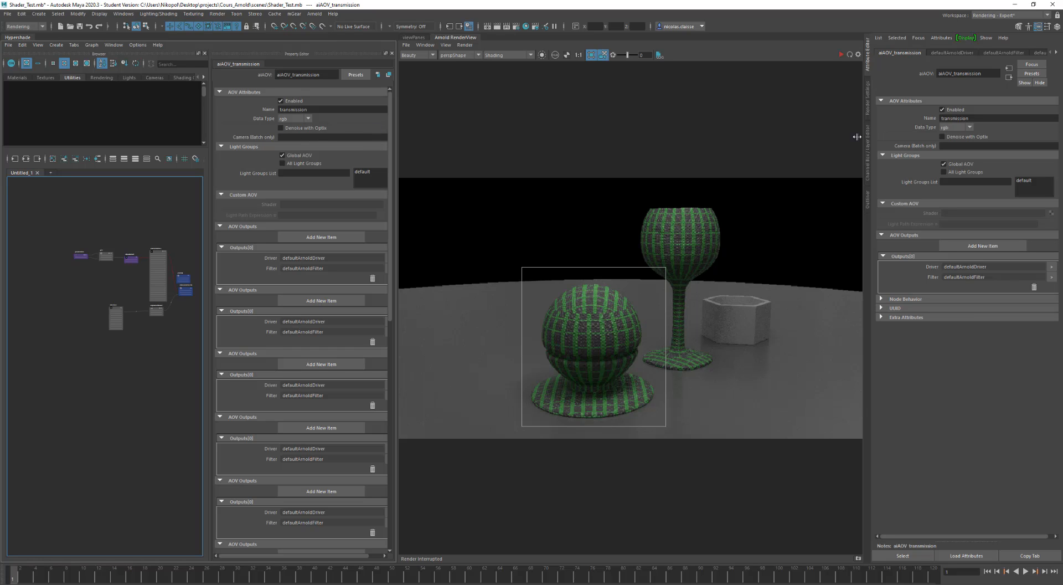
pyautogui.click(601, 310)
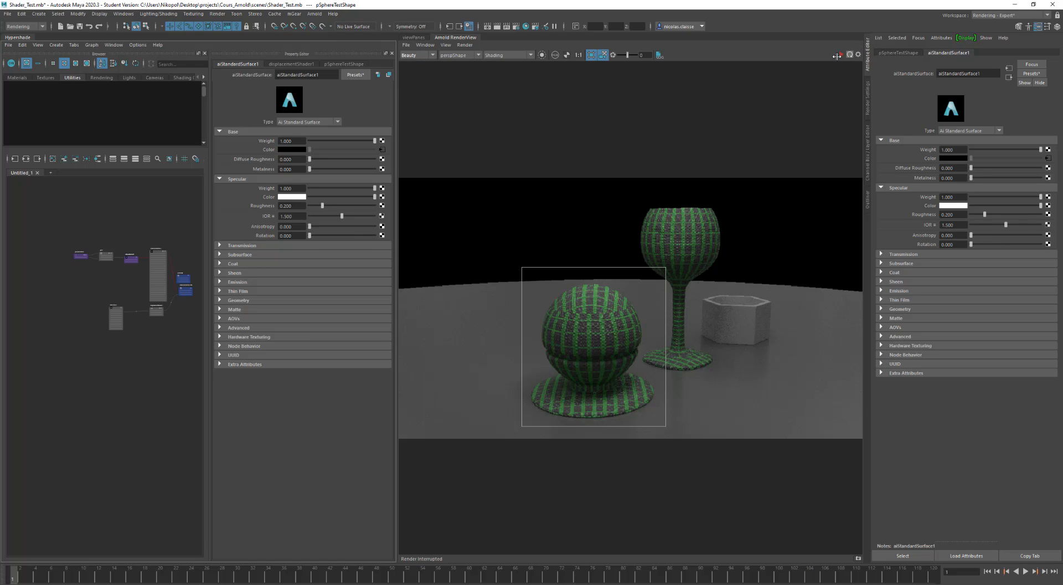
pyautogui.click(842, 54)
# - View the diffuse AOV and the specular AOV of the cropped render
pyautogui.click(429, 55)
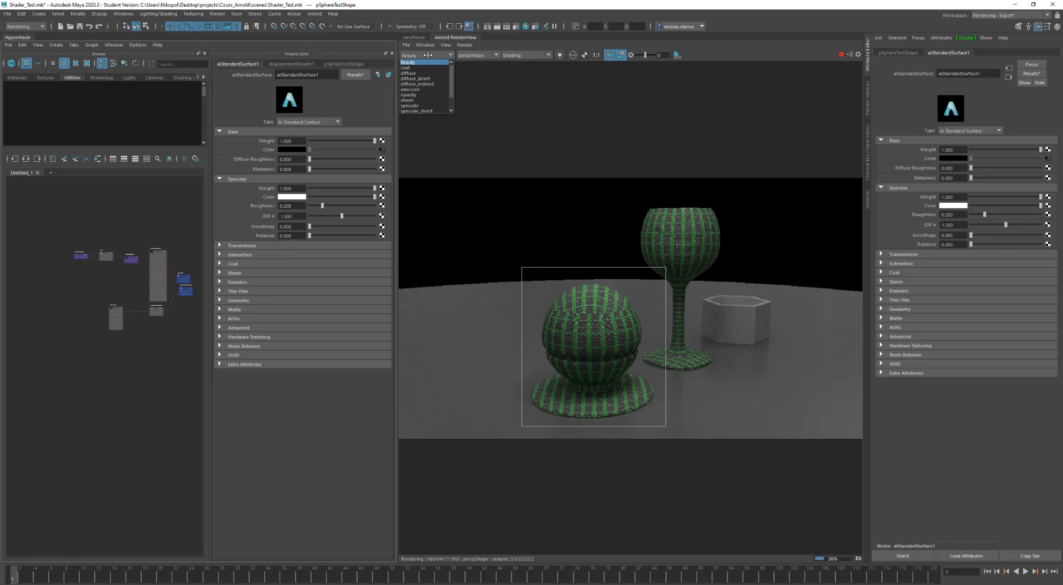
pyautogui.click(424, 72)
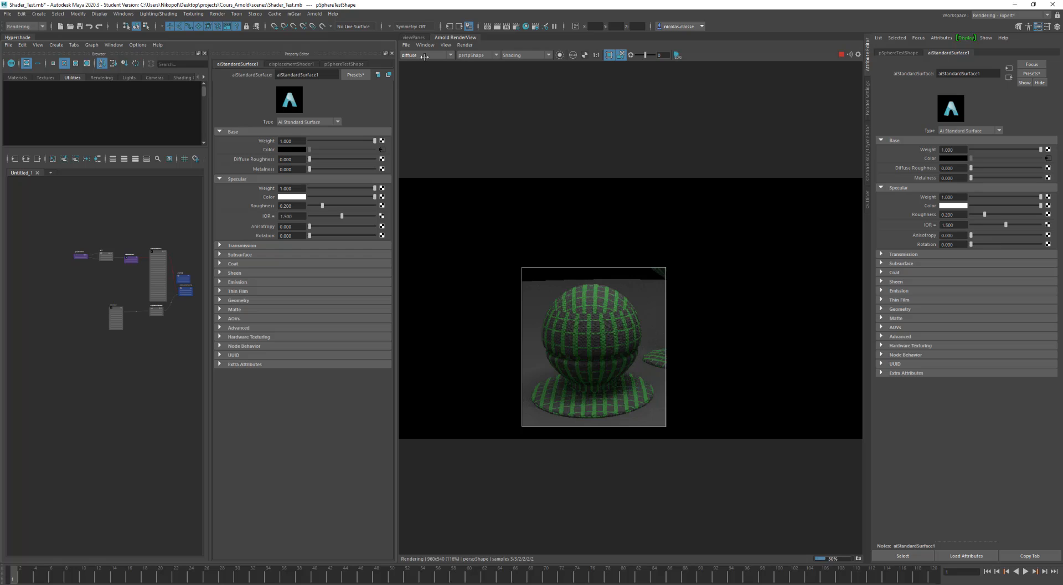
pyautogui.click(424, 54)
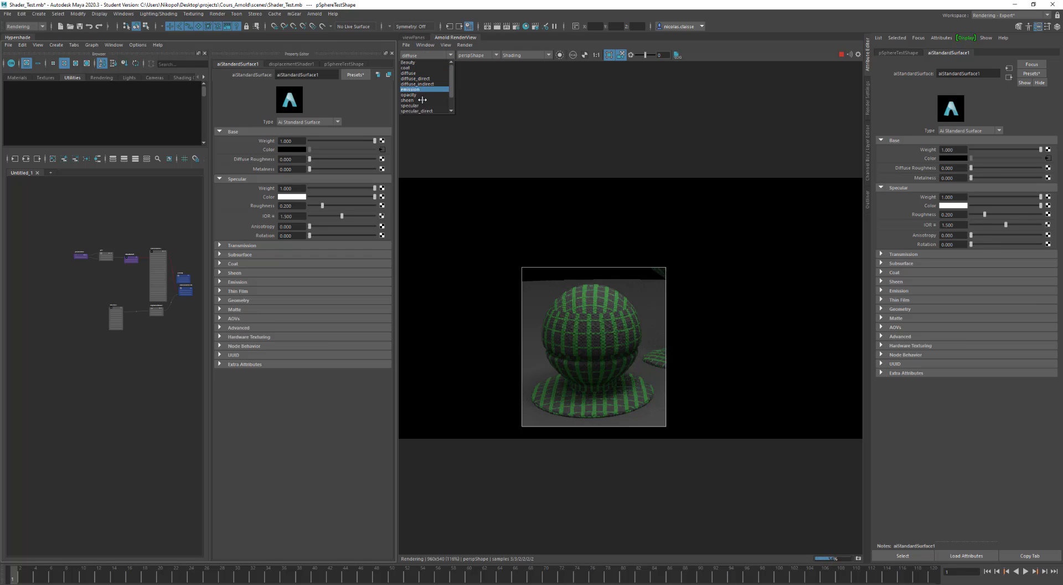
pyautogui.click(422, 105)
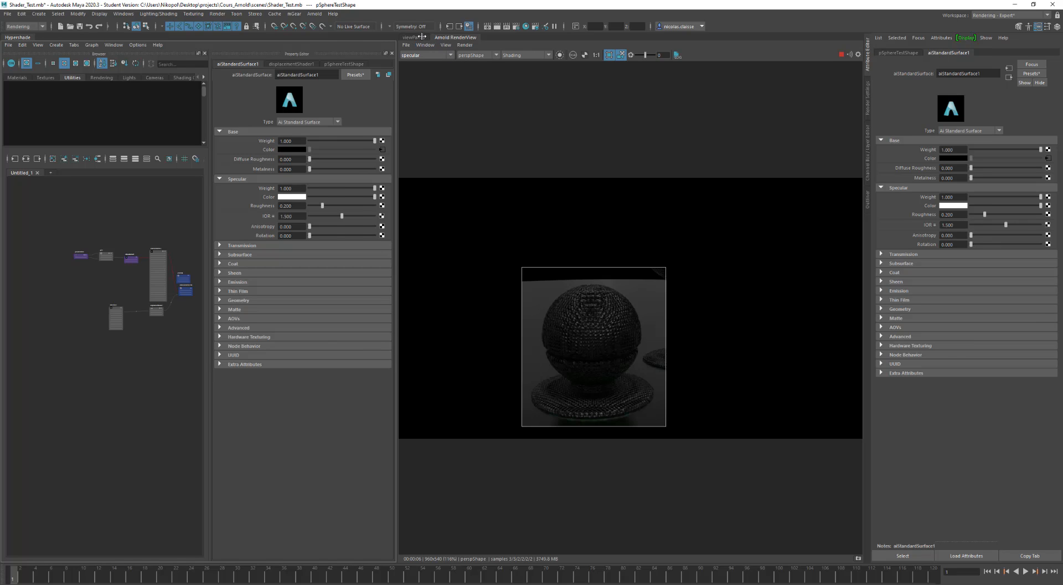
# - Return to the 3D viewport, select the aiStandardSurface1 node in the graph, and show the Materials category in the Hypershade browser
pyautogui.click(422, 36)
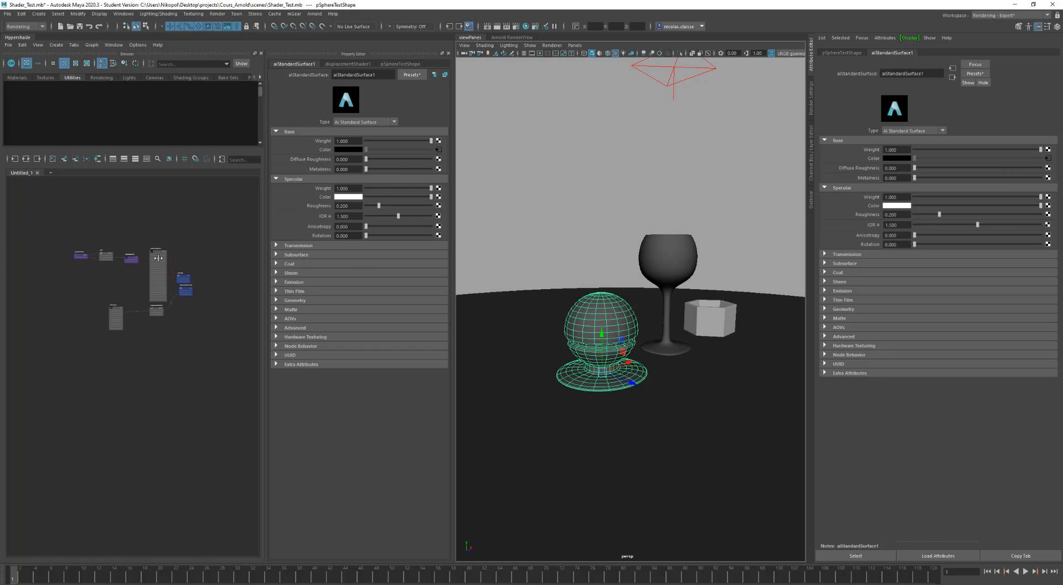
pyautogui.click(158, 257)
pyautogui.click(21, 77)
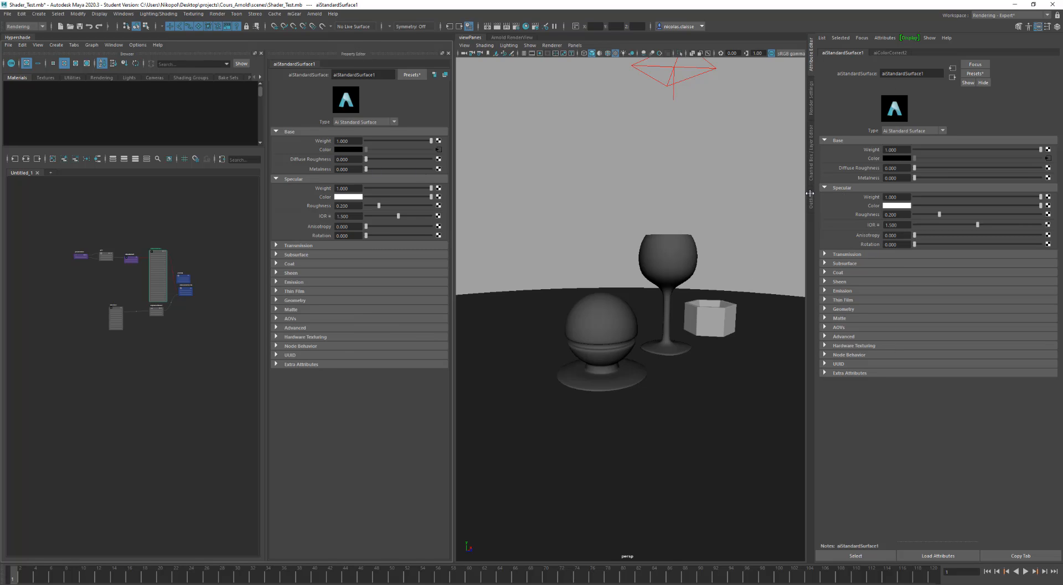
# - Select aiSkyDomeLight1 under grStudio in the Outliner and follow its color input through aiColorCorrect1 to the aiImage1 node
pyautogui.click(811, 196)
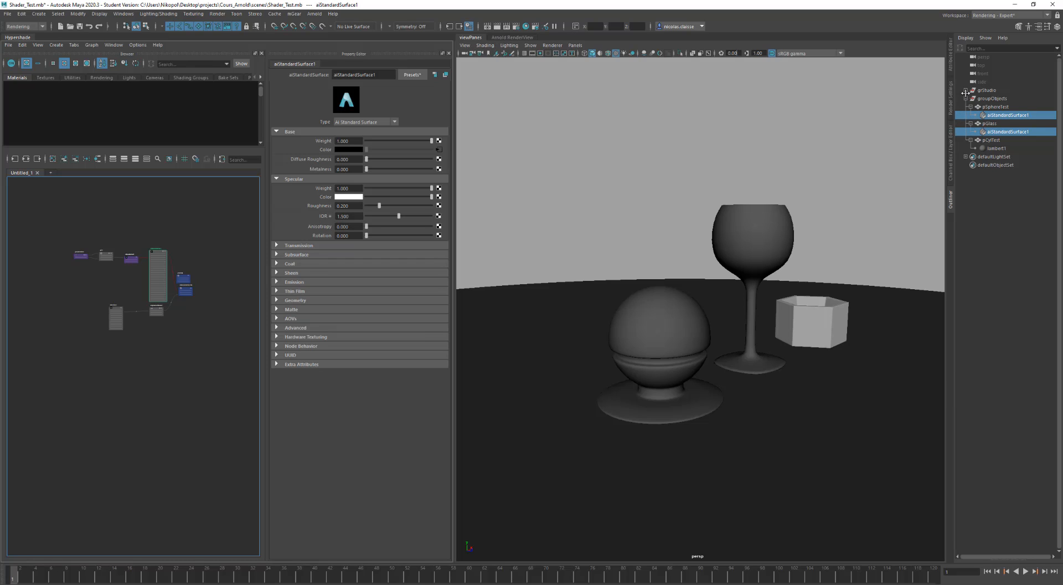
pyautogui.click(966, 90)
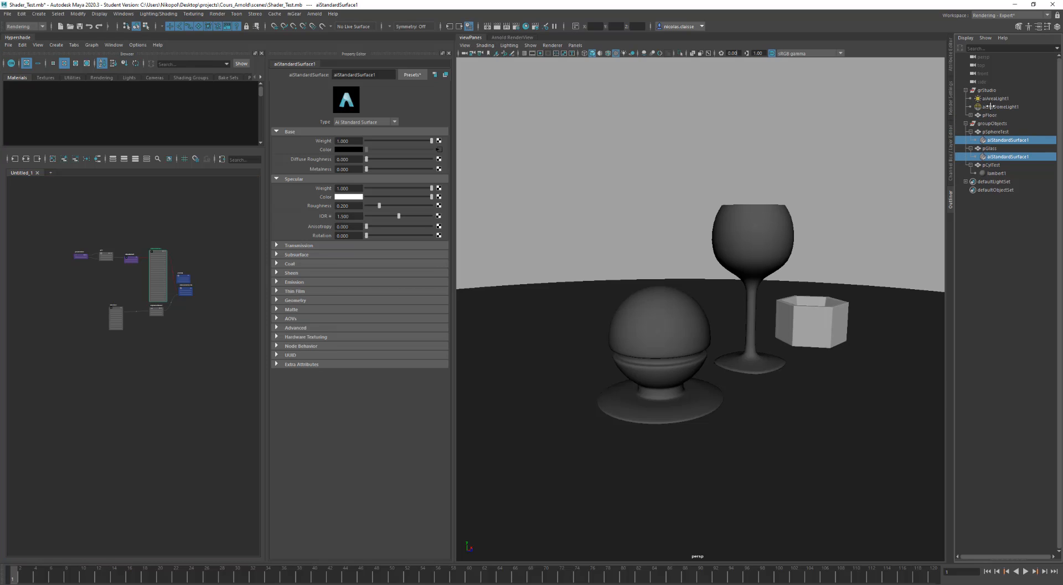
pyautogui.click(990, 106)
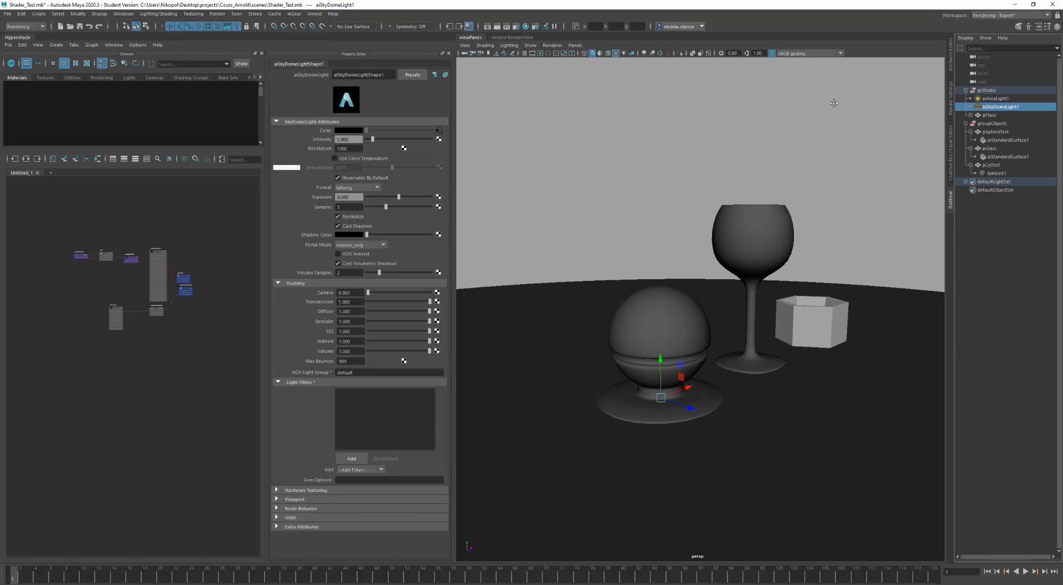
pyautogui.click(438, 130)
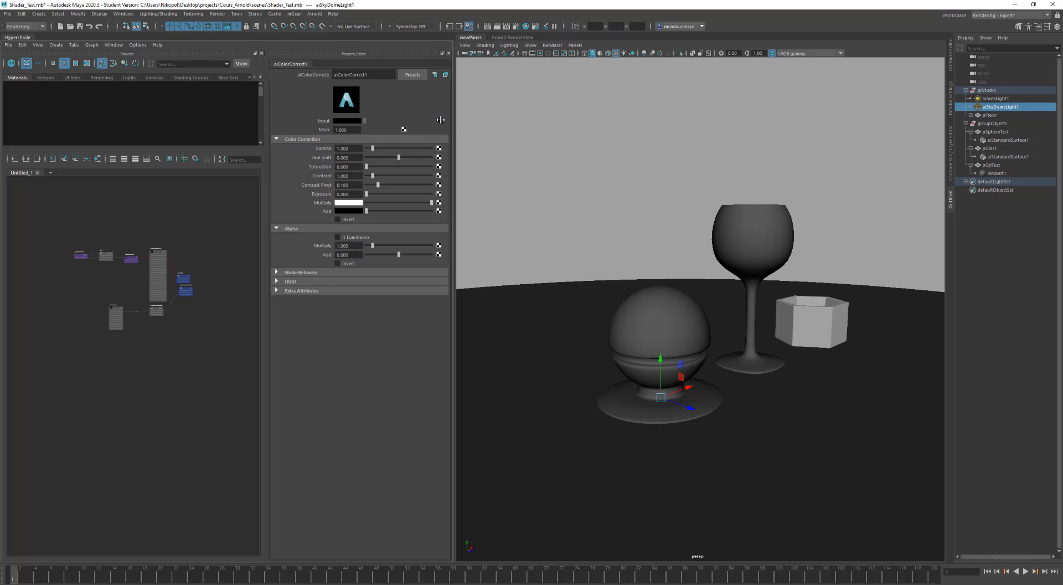
pyautogui.click(441, 120)
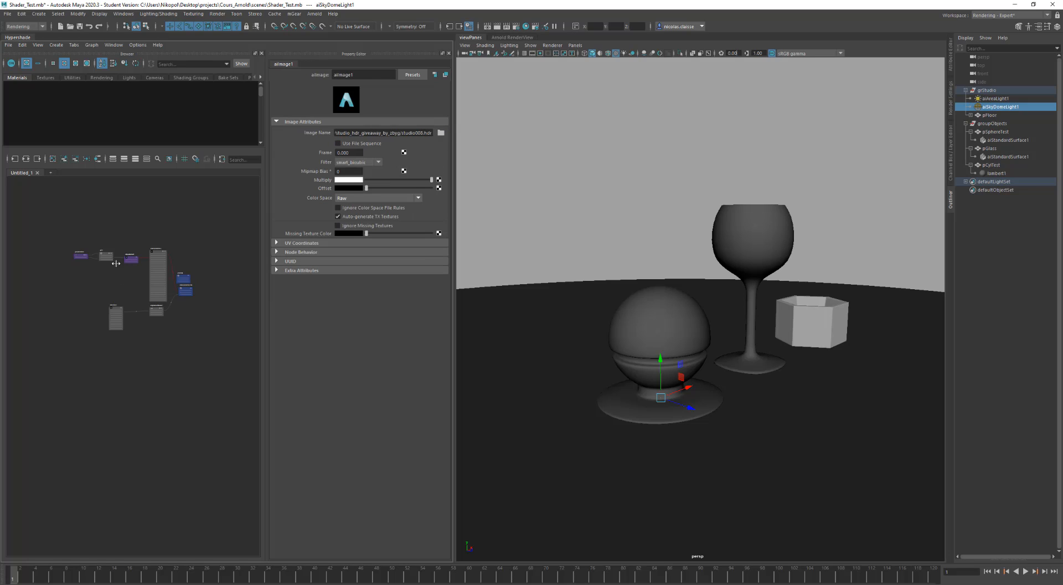
# - Show the Lights category in the Hypershade browser, clear the selection, and inspect the shader graph up close
pyautogui.click(126, 78)
pyautogui.click(25, 97)
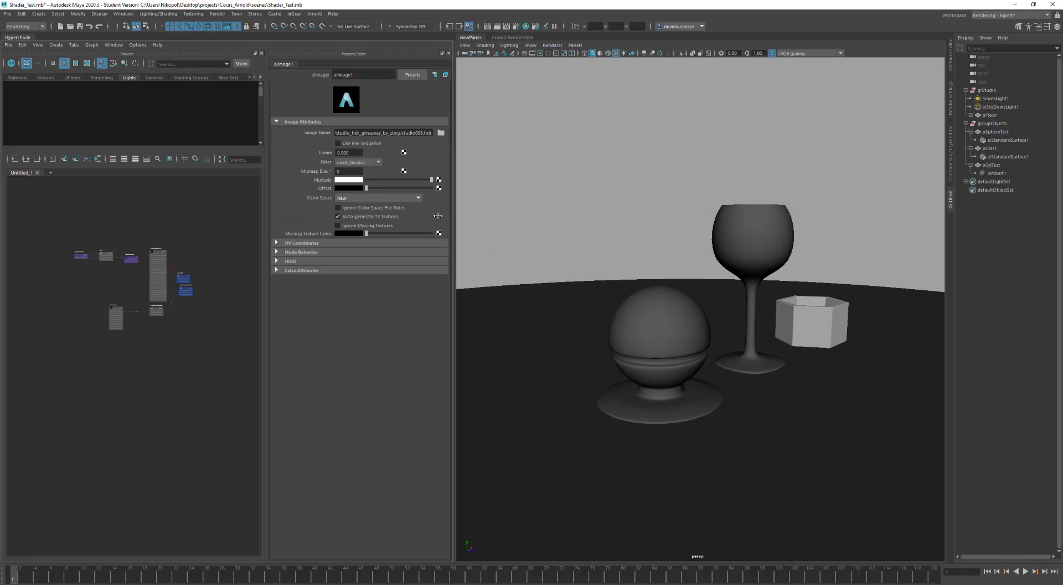
pyautogui.scroll(5, 152, 245)
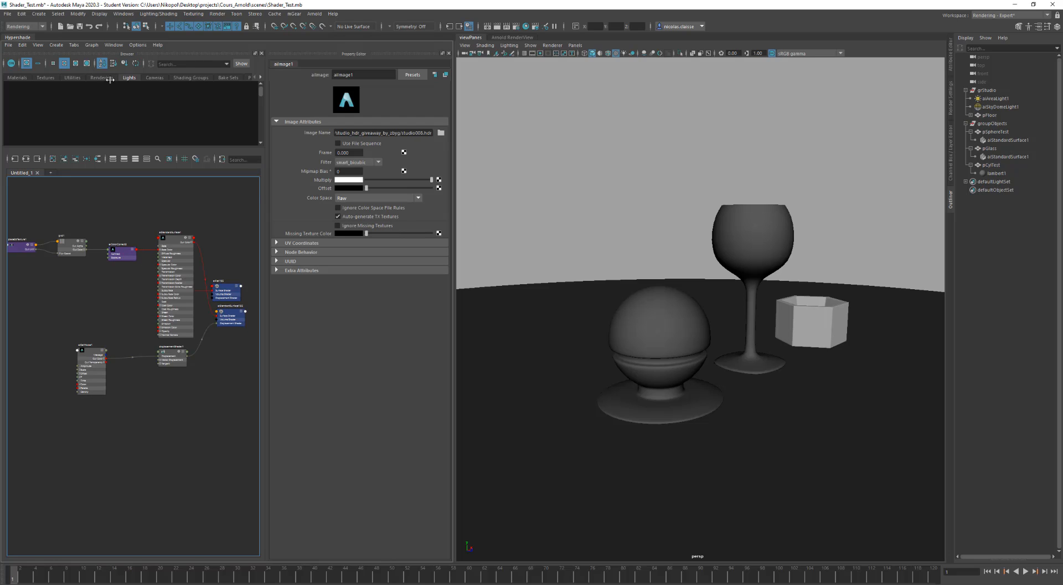
# - Graph the input network of aiSkyDomeLight1 in the Hypershade and inspect the aiImage1 and aiColorCorrect1 nodes
pyautogui.click(990, 108)
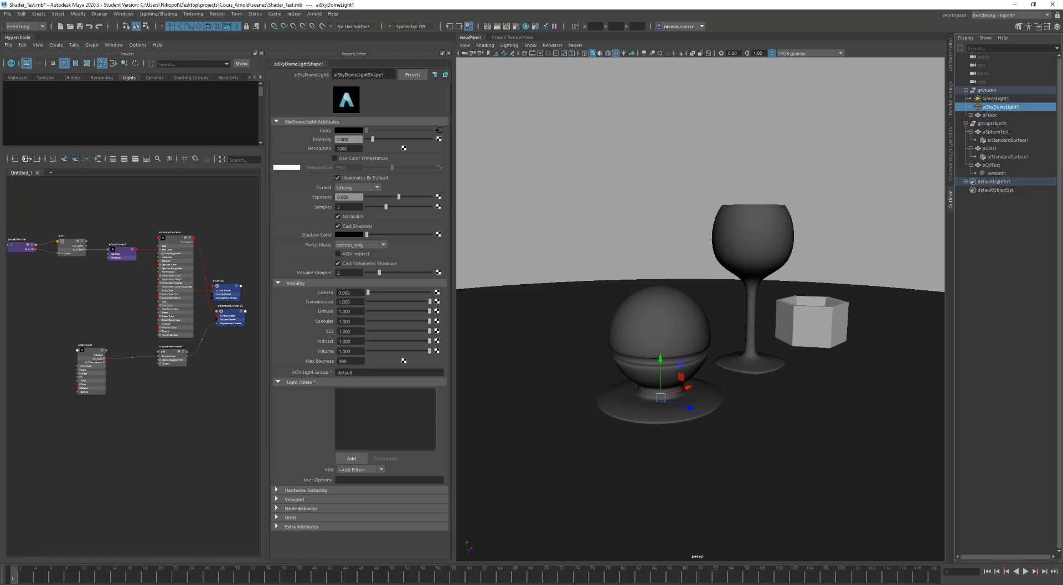
pyautogui.click(36, 159)
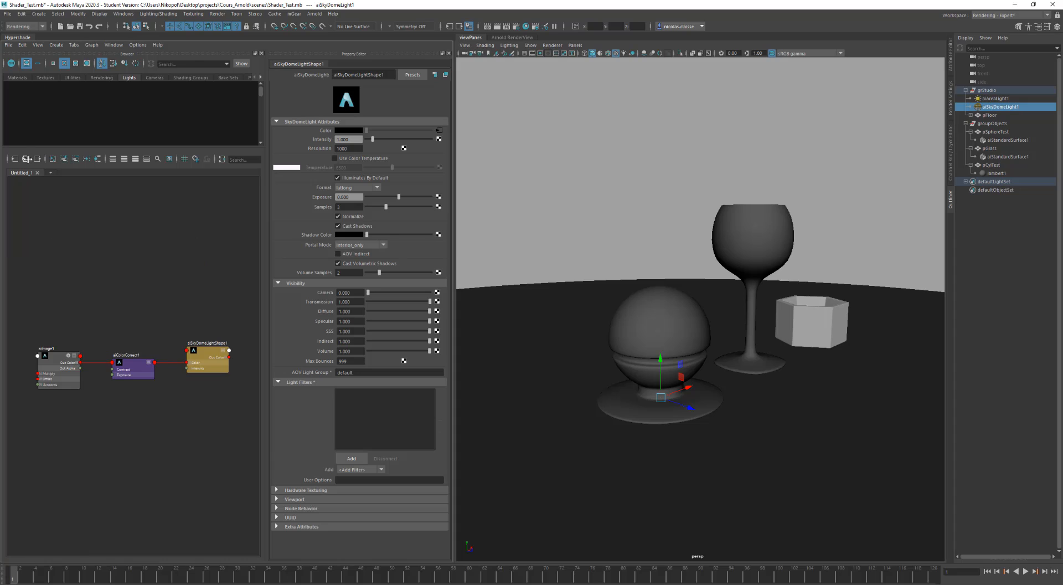
pyautogui.click(53, 363)
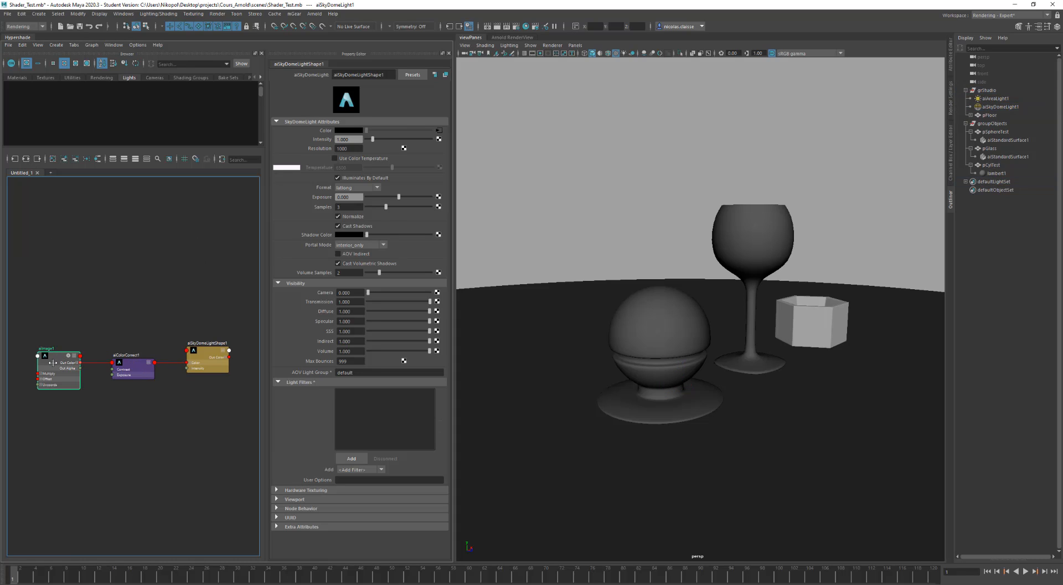
pyautogui.click(132, 367)
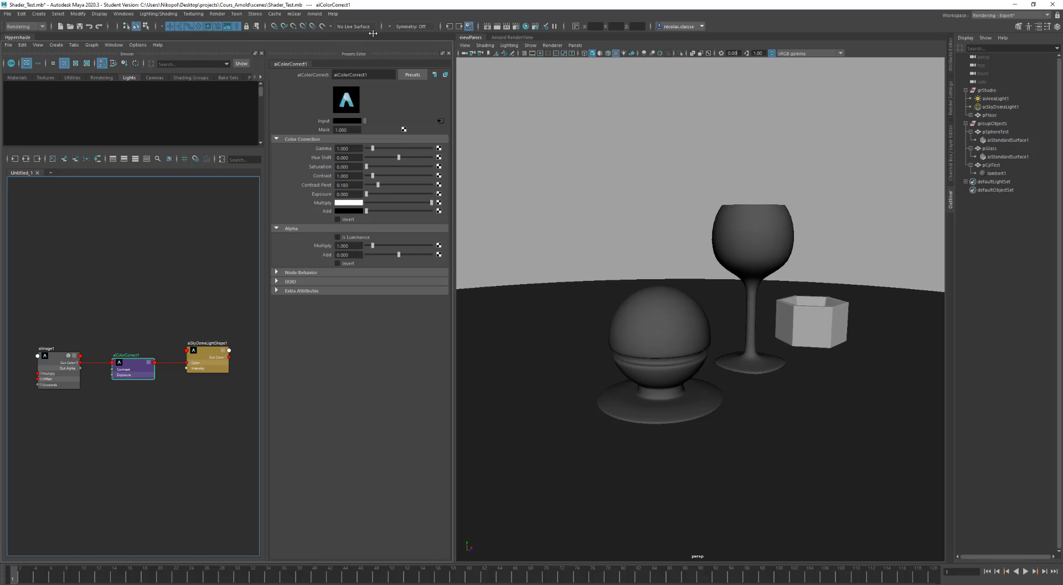
# - Show the Arnold render and set the sky dome light's camera visibility to 1
pyautogui.click(526, 37)
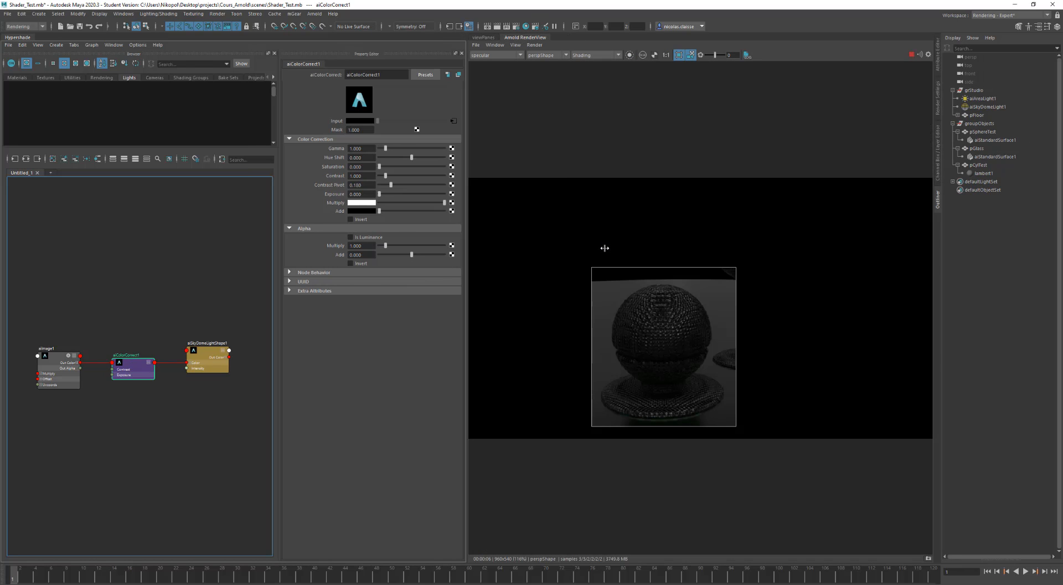
pyautogui.click(211, 353)
pyautogui.moveTo(384, 293); pyautogui.dragTo(443, 294)
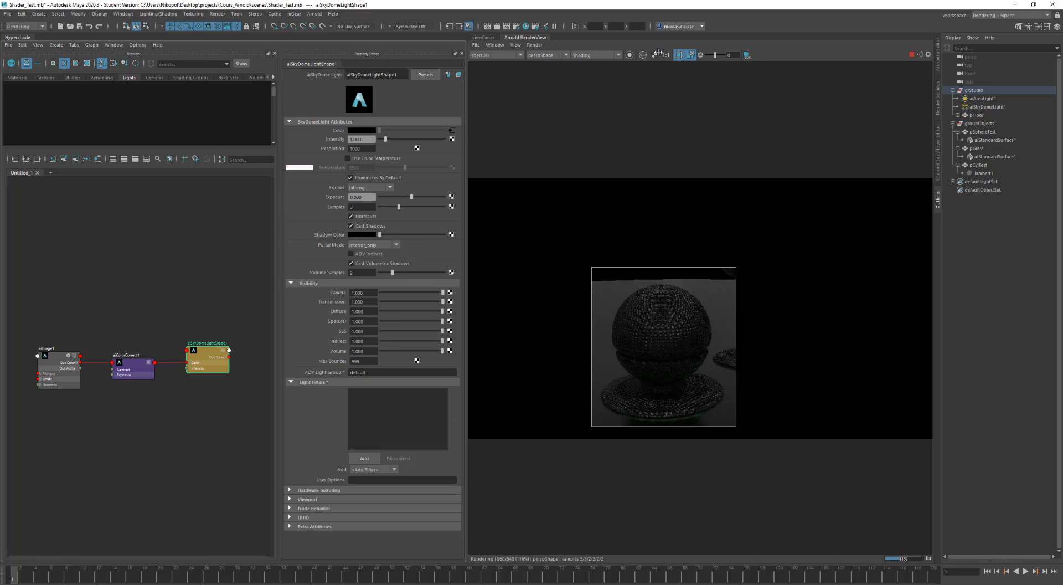
# - Turn off the crop region and view the Beauty AOV of the full scene from a distance
pyautogui.click(678, 55)
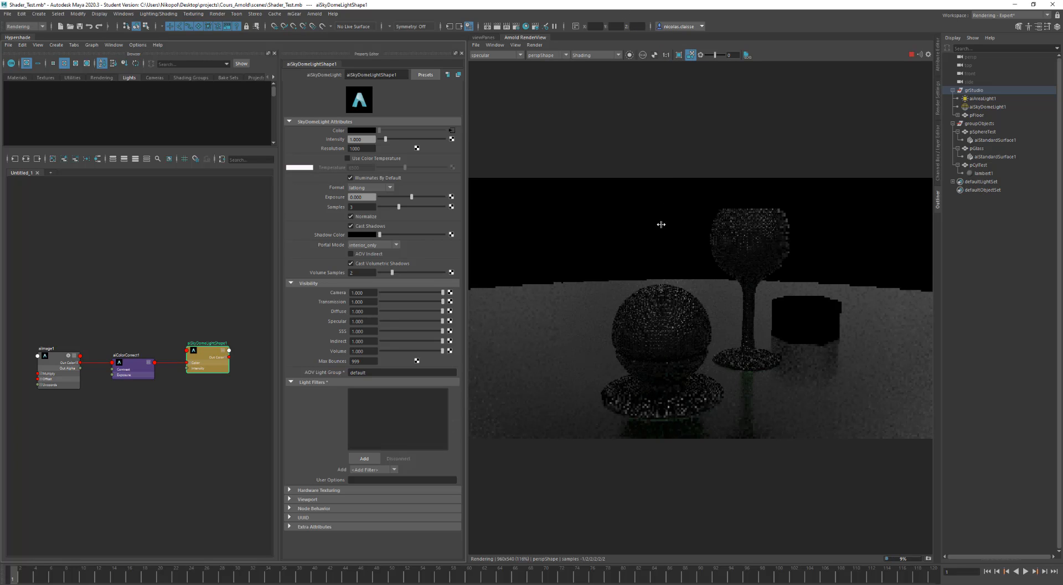
pyautogui.click(484, 55)
pyautogui.click(478, 62)
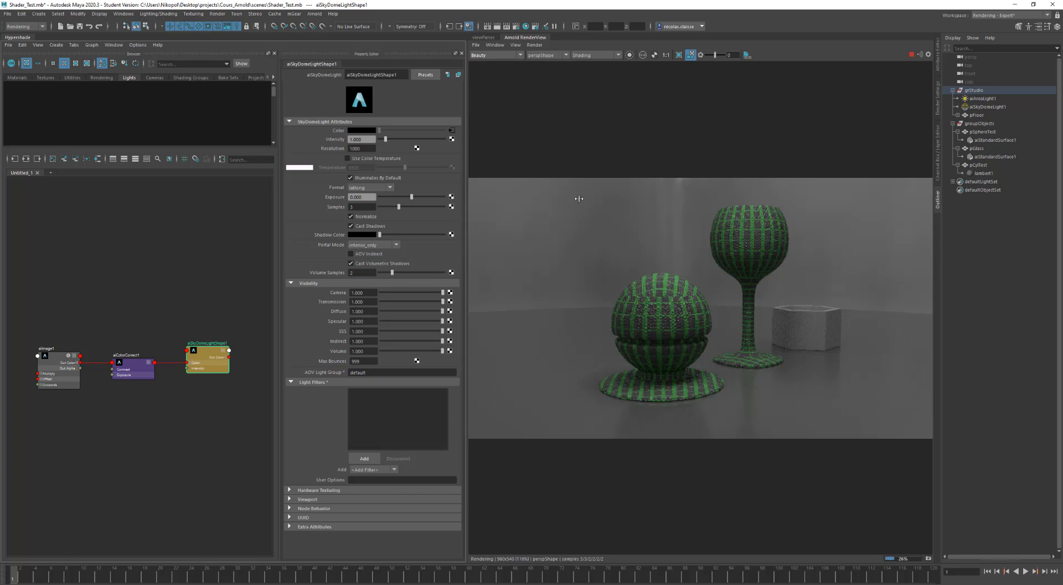
pyautogui.keyDown('alt'); pyautogui.scroll(-10, 595, 248); pyautogui.keyUp('alt')
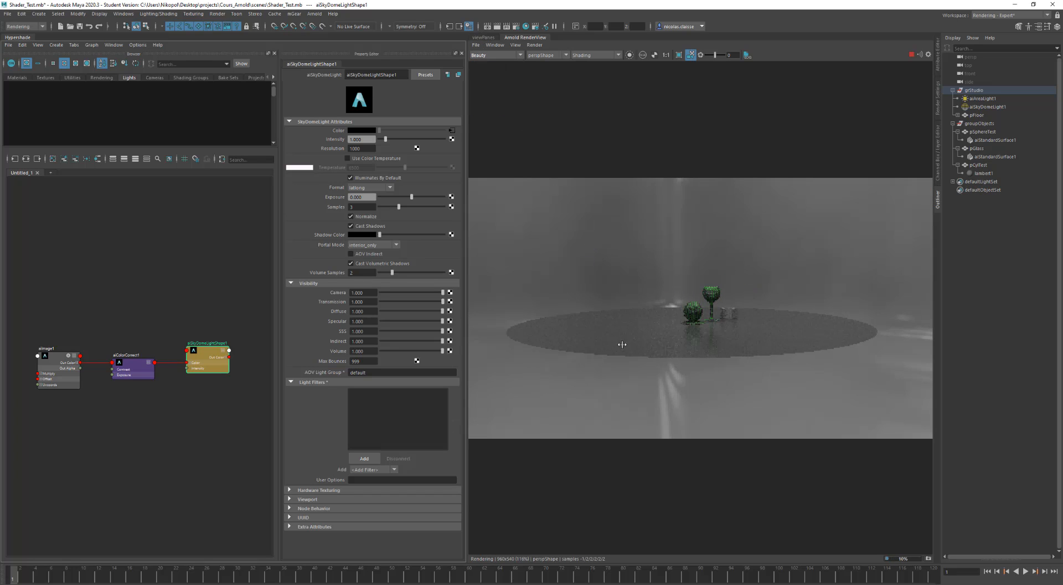
pyautogui.keyDown('alt'); pyautogui.moveTo(624, 335); pyautogui.dragTo(658, 347); pyautogui.keyUp('alt')
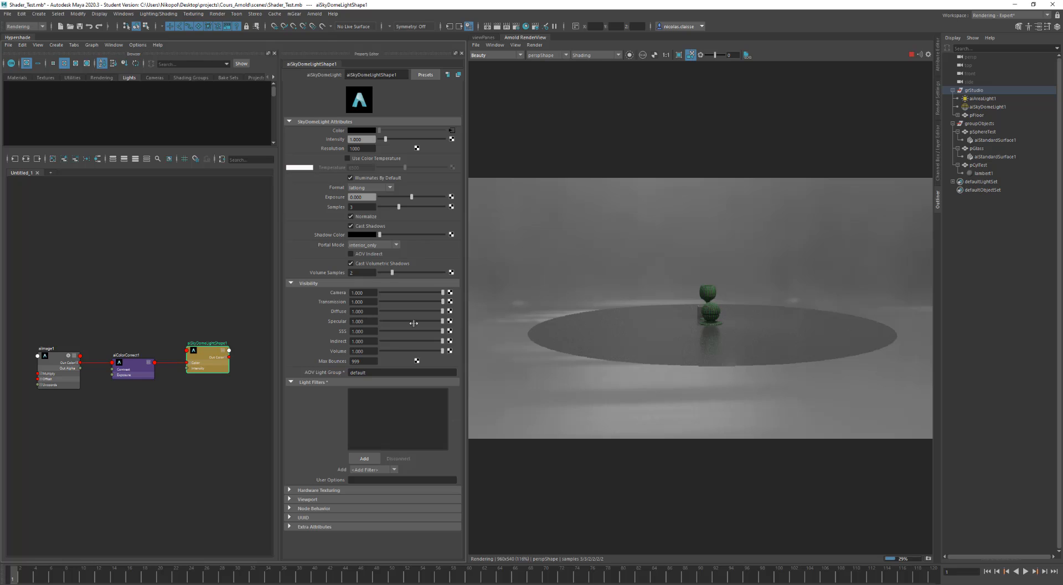
# - Load LA_Downtown_Helipad_GoldenHour_preview.jpg from the Helipad_GoldenHour folder as the image of aiImage1
pyautogui.click(55, 359)
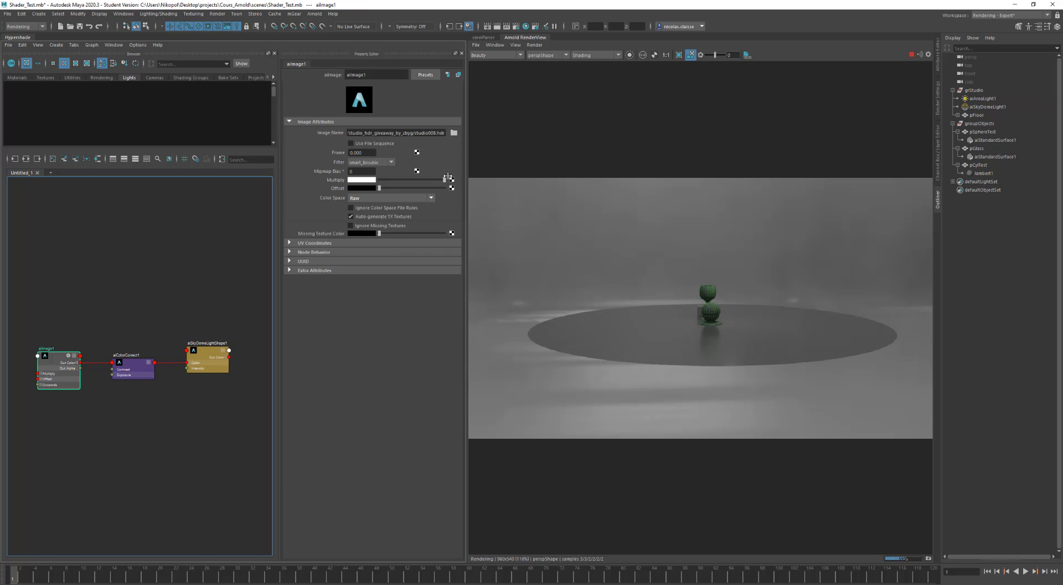
pyautogui.click(454, 132)
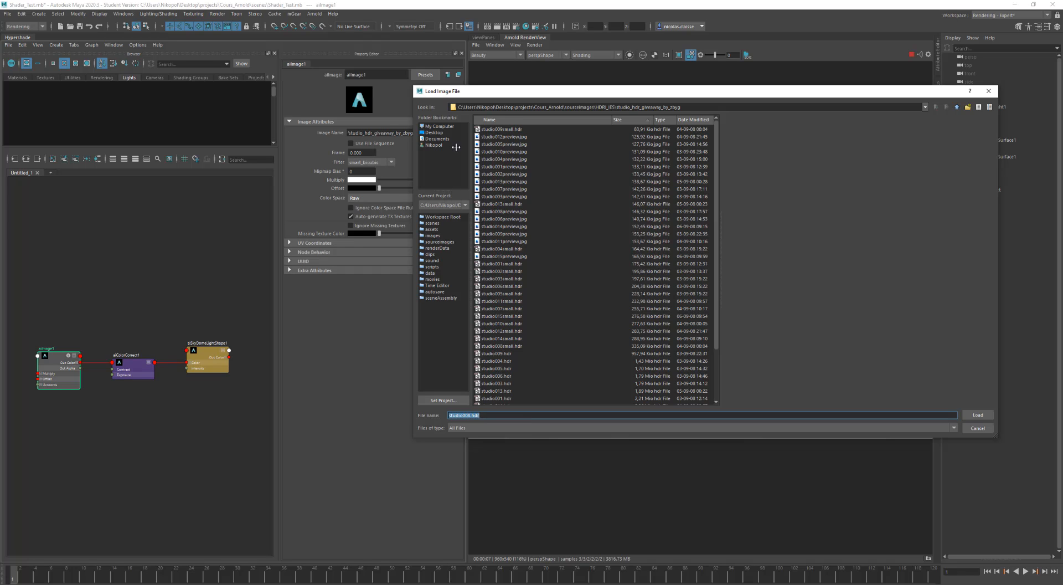
pyautogui.click(935, 107)
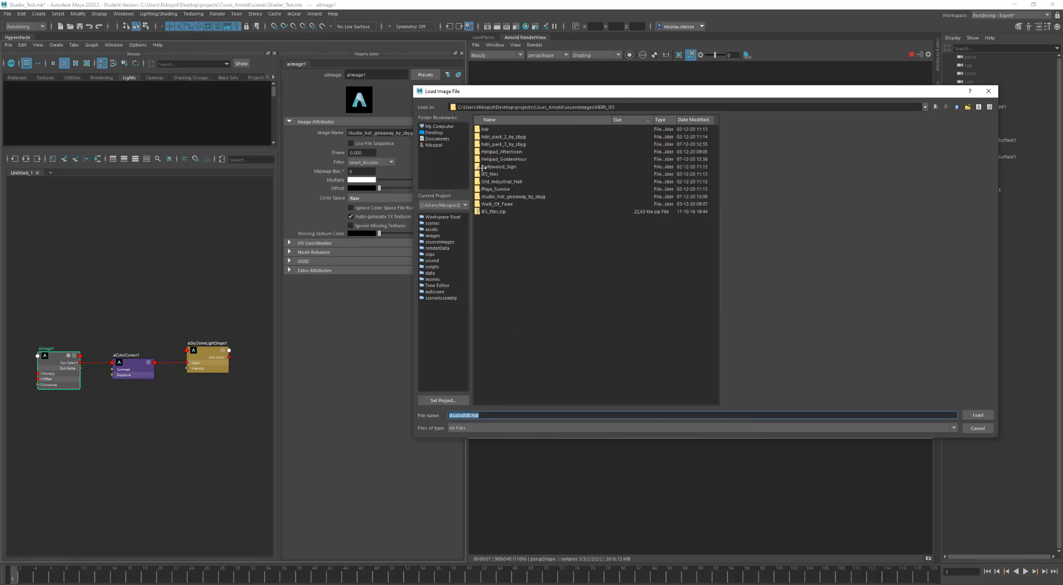
pyautogui.doubleClick(500, 159)
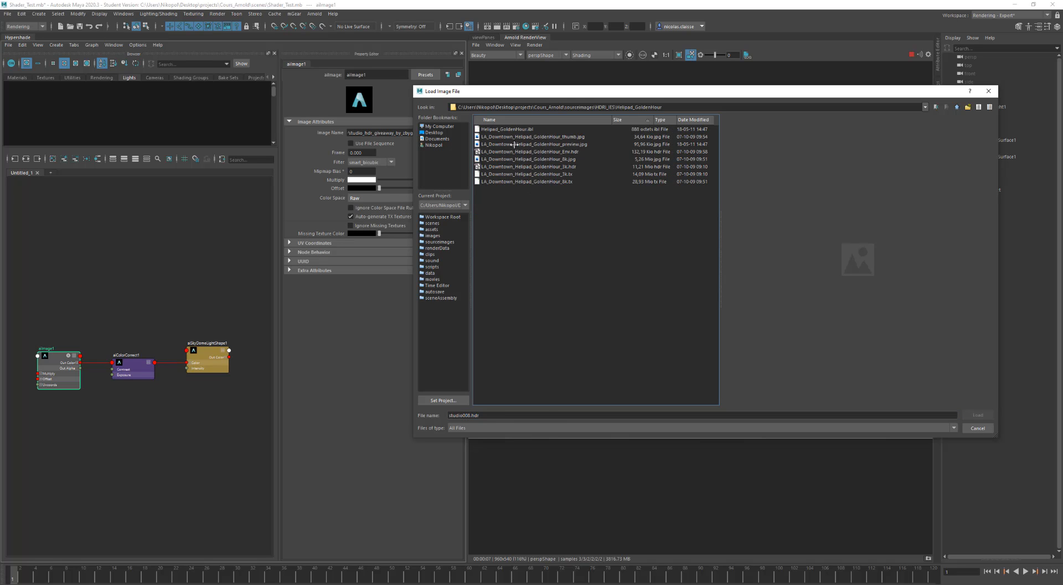
pyautogui.click(514, 144)
pyautogui.click(978, 415)
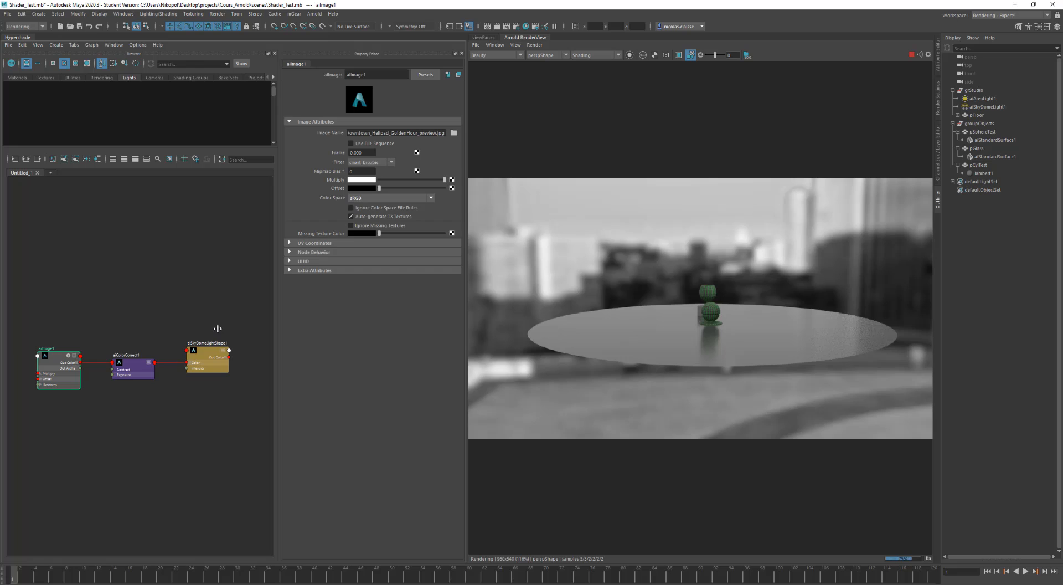
# - Display only the connected attributes on the three sky dome network nodes
pyautogui.moveTo(240, 325); pyautogui.dragTo(25, 413)
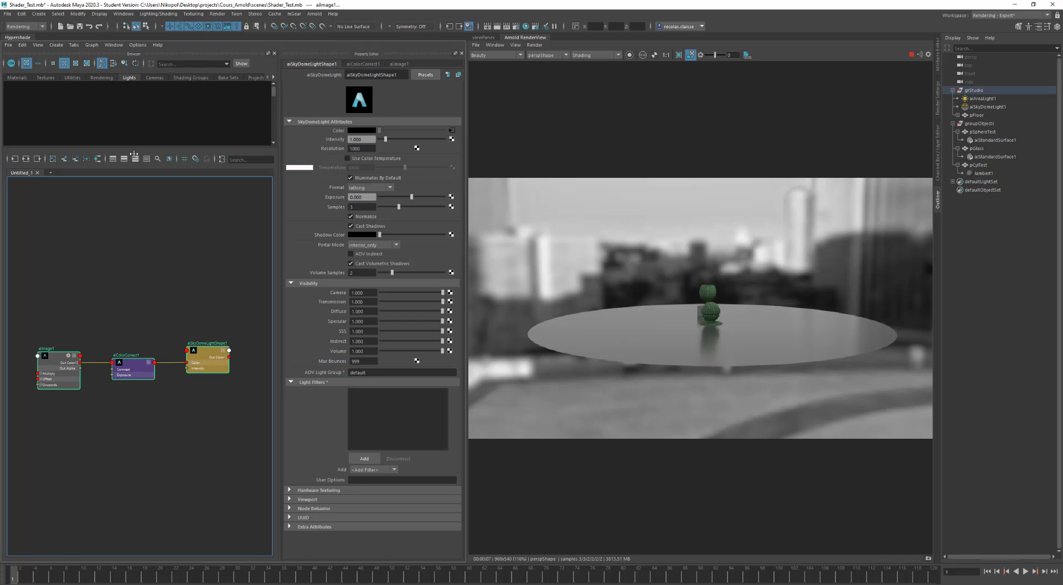
pyautogui.click(124, 159)
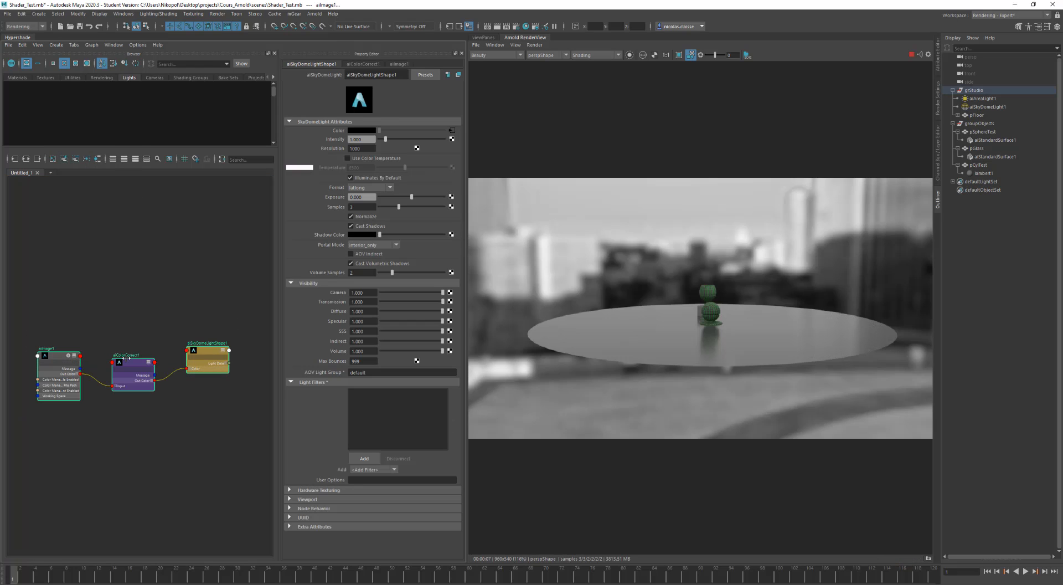
pyautogui.scroll(4, 100, 394)
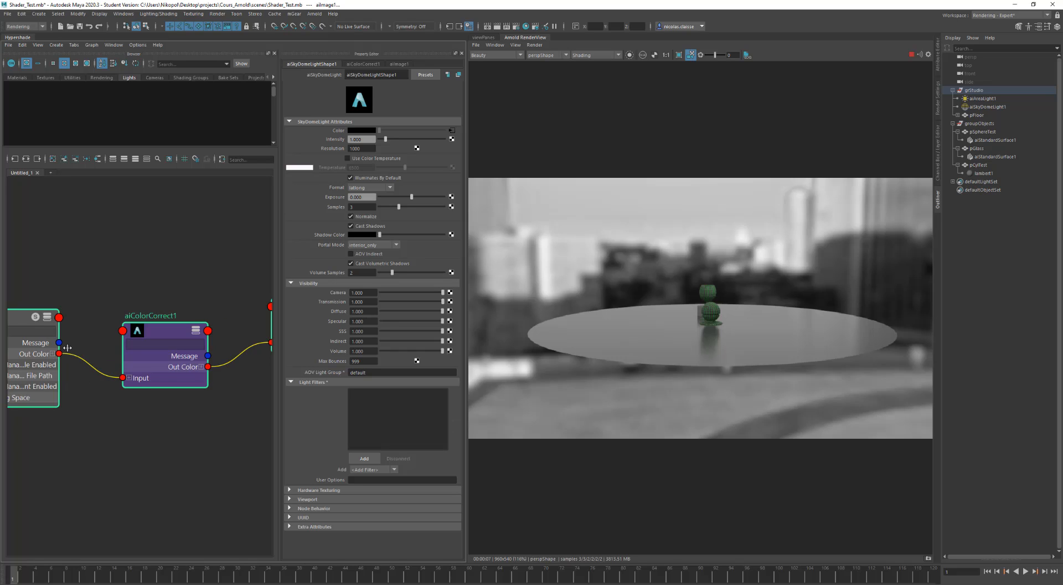
# - Test the saturation of aiColorCorrect1, leaving it at 0, and check the city background in the render
pyautogui.click(151, 331)
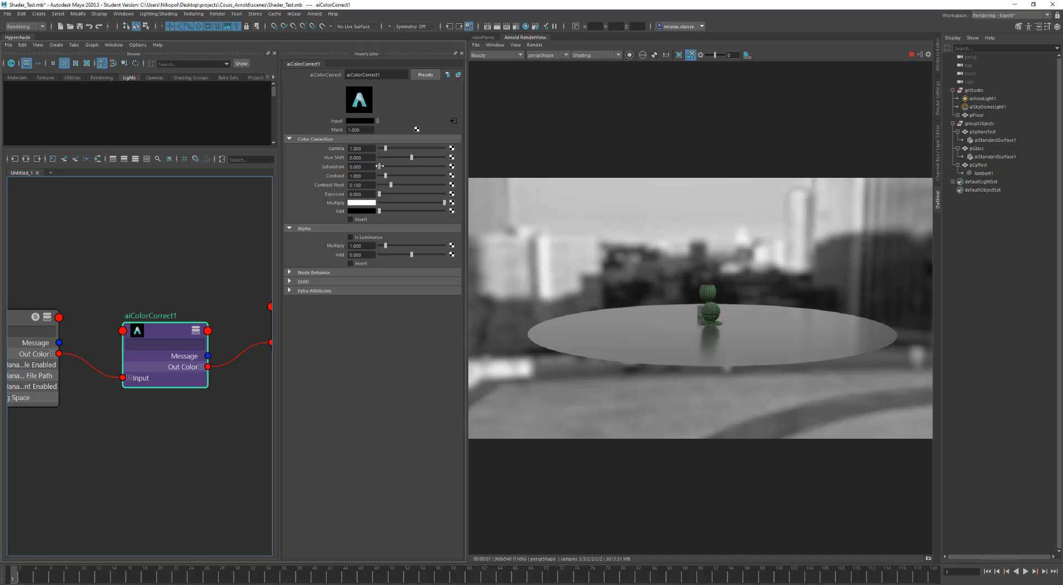
pyautogui.moveTo(380, 165)
pyautogui.mouseDown()
pyautogui.moveTo(407, 165)
pyautogui.moveTo(379, 165)
pyautogui.mouseUp()
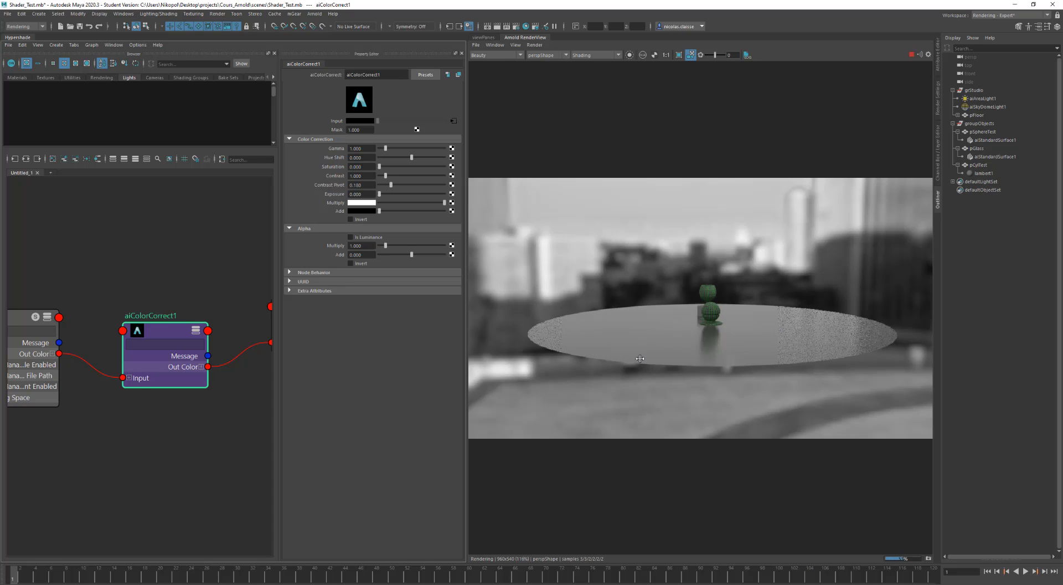
pyautogui.keyDown('alt'); pyautogui.moveTo(641, 359); pyautogui.dragTo(600, 351); pyautogui.keyUp('alt')
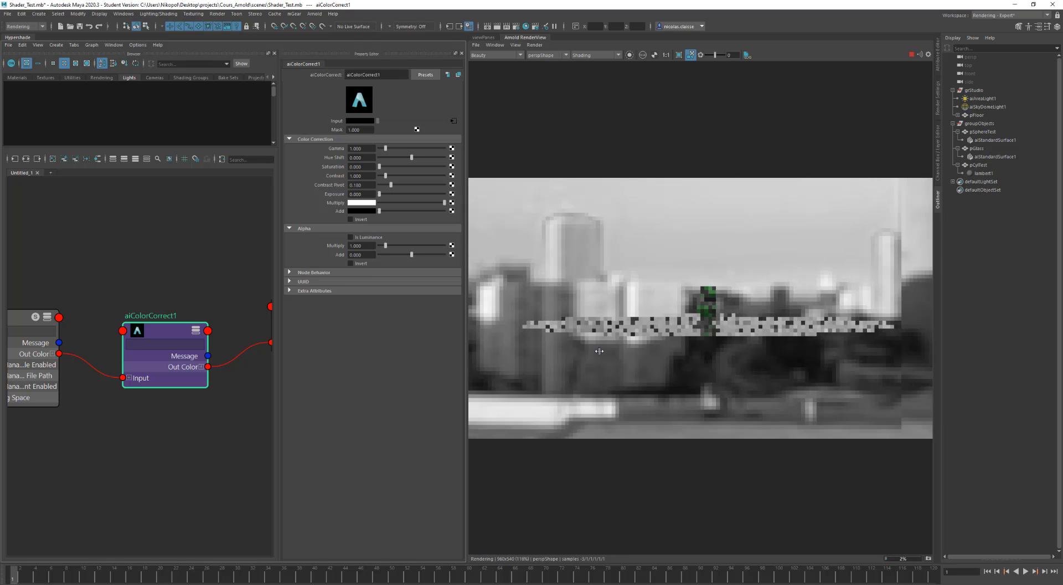
# - Set the camera visibility of aiSkyDomeLightShape1 to 0
pyautogui.keyDown('alt'); pyautogui.moveTo(180, 274); pyautogui.dragTo(96, 269, button='middle'); pyautogui.keyUp('alt')
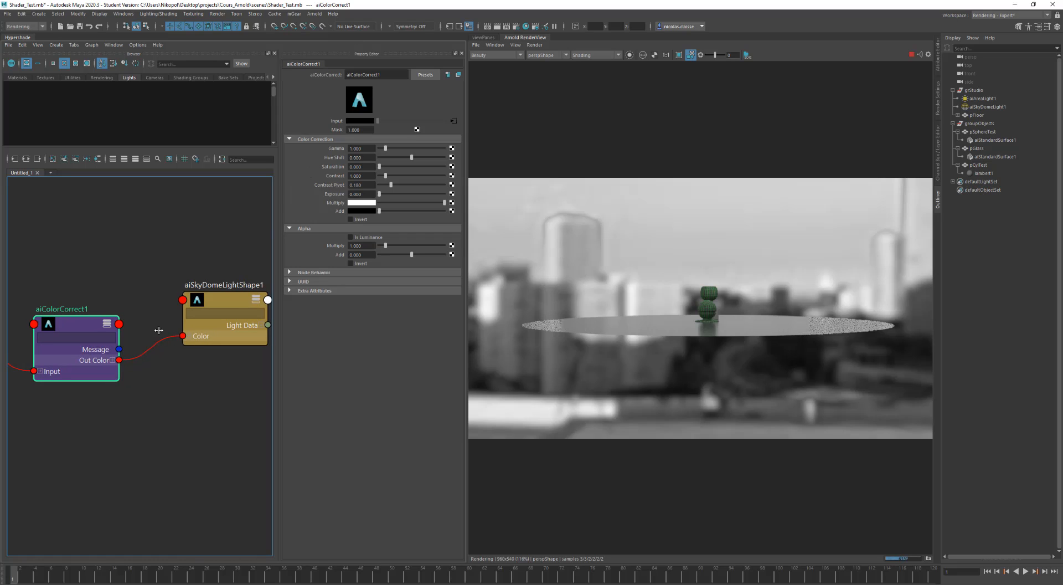
pyautogui.click(226, 299)
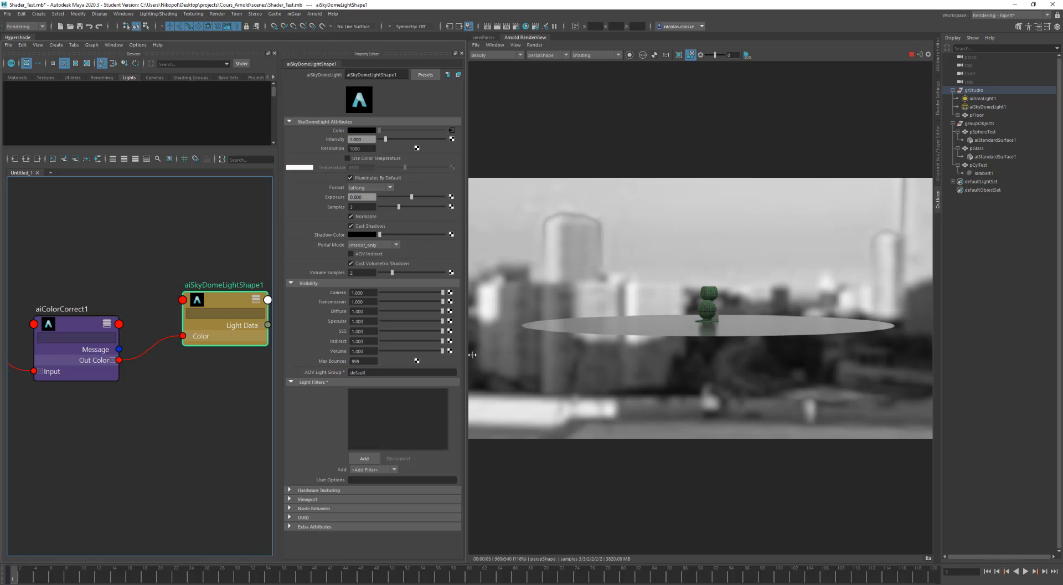
pyautogui.moveTo(437, 292); pyautogui.dragTo(368, 298)
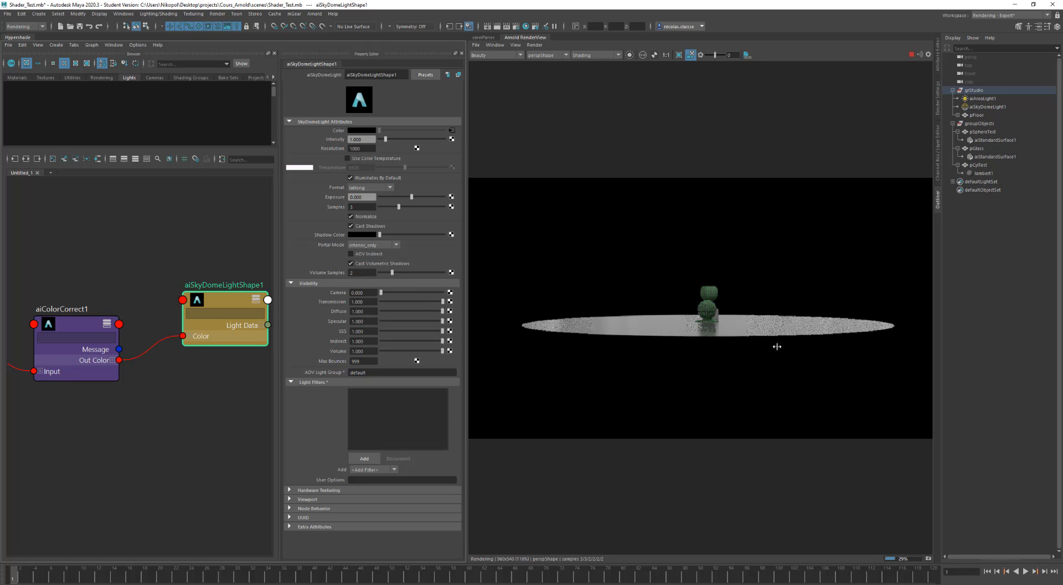
# - Examine the sphere, glass and hexagonal cup up close in the render and select the sphere
pyautogui.keyDown('alt'); pyautogui.moveTo(764, 349); pyautogui.dragTo(723, 317); pyautogui.keyUp('alt')
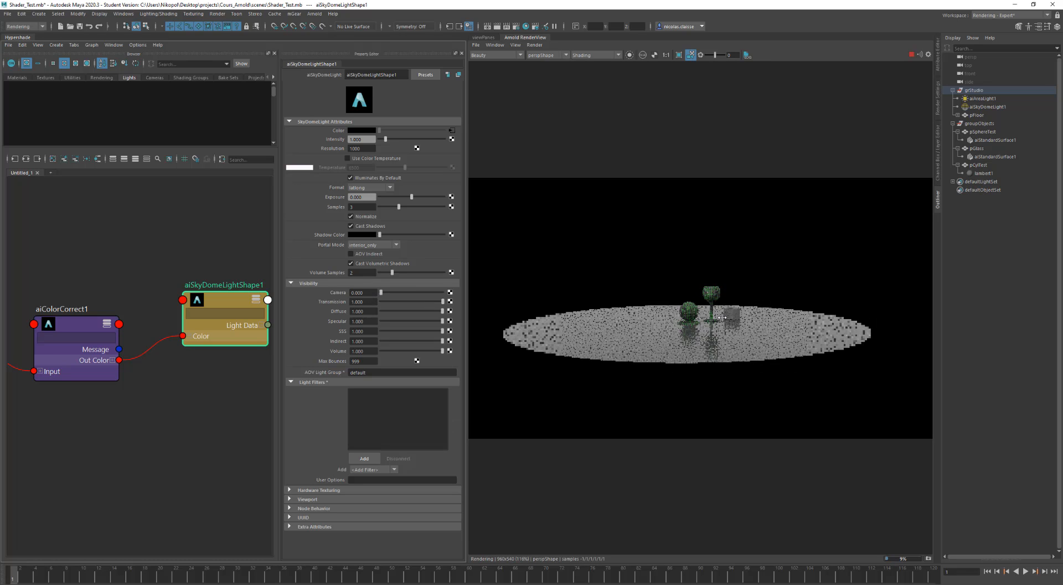
pyautogui.scroll(8, 722, 317)
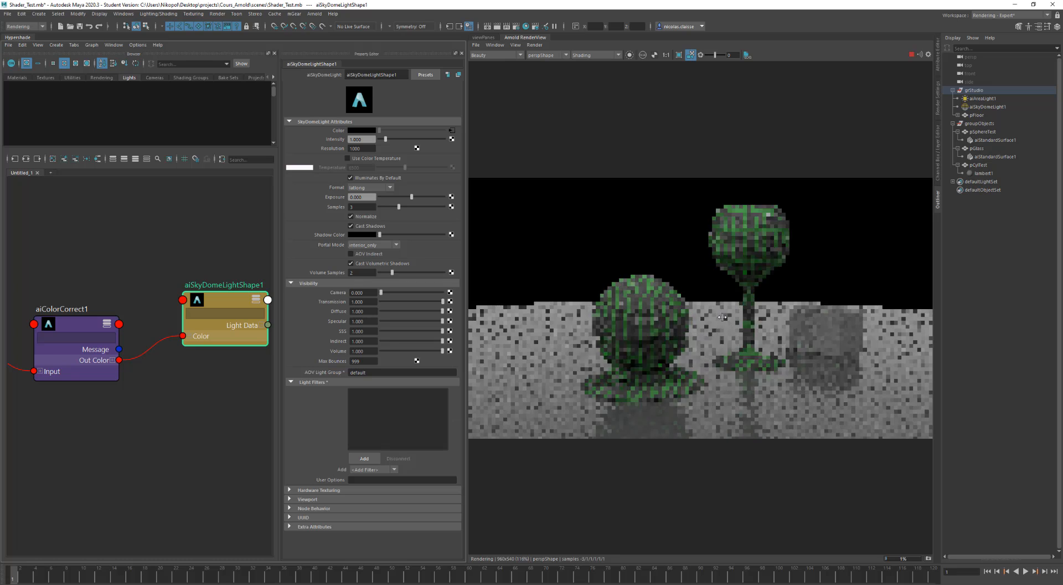
pyautogui.keyDown('alt'); pyautogui.moveTo(752, 349); pyautogui.dragTo(715, 350); pyautogui.keyUp('alt')
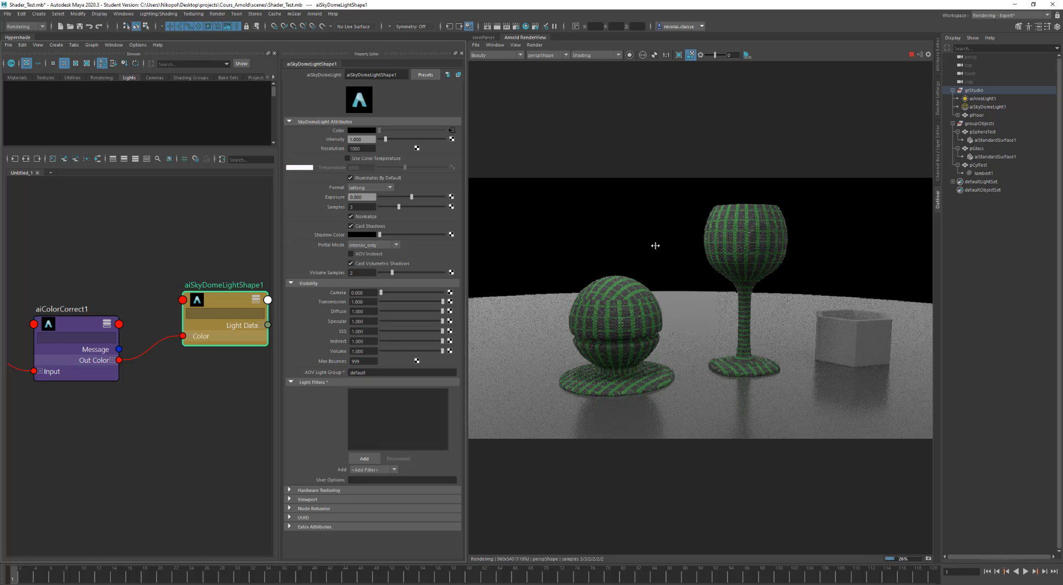
pyautogui.scroll(-2, 152, 265)
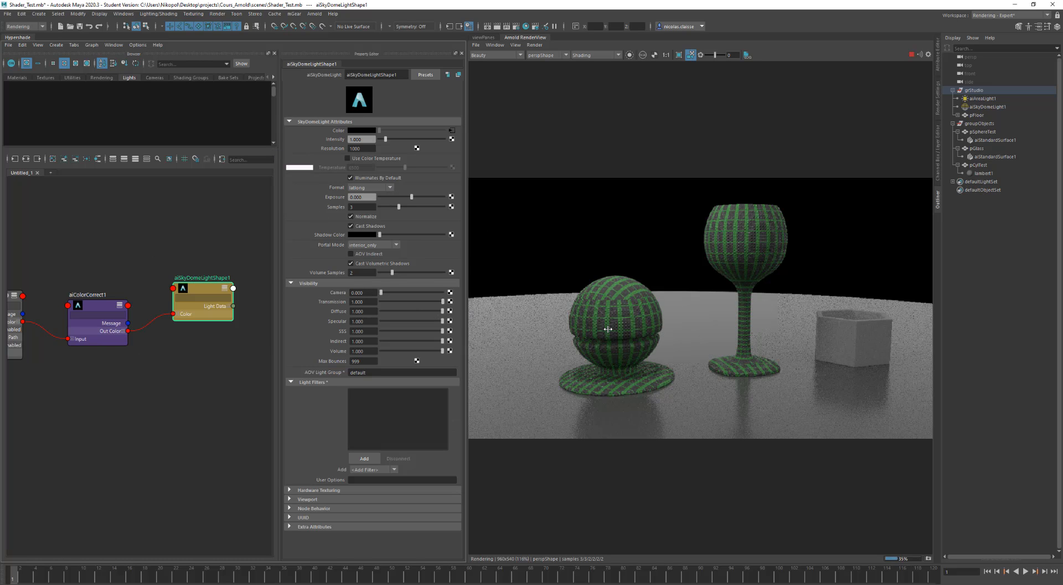
pyautogui.keyDown('alt'); pyautogui.moveTo(608, 329); pyautogui.dragTo(631, 351); pyautogui.keyUp('alt')
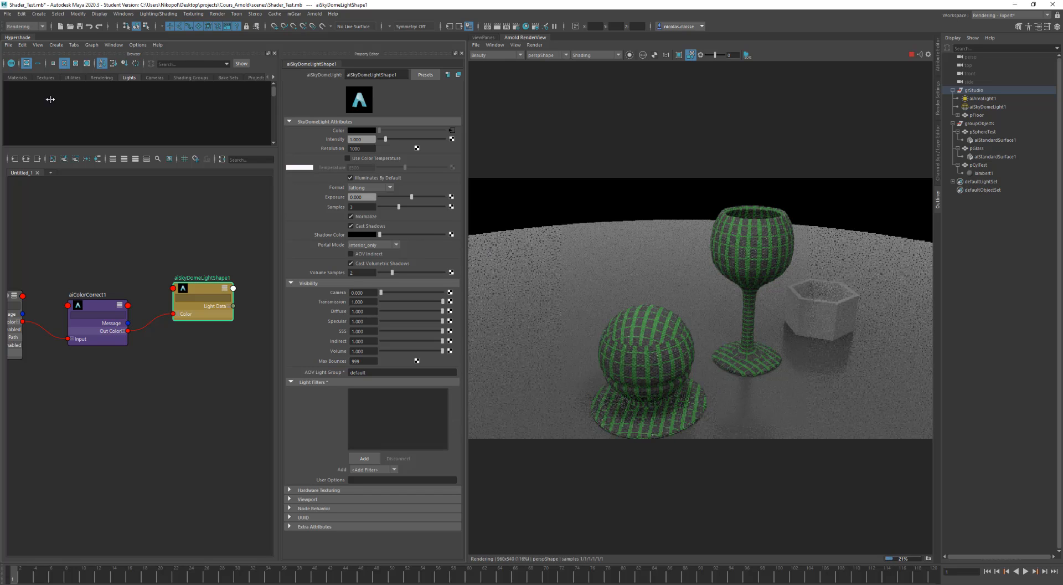
pyautogui.click(658, 356)
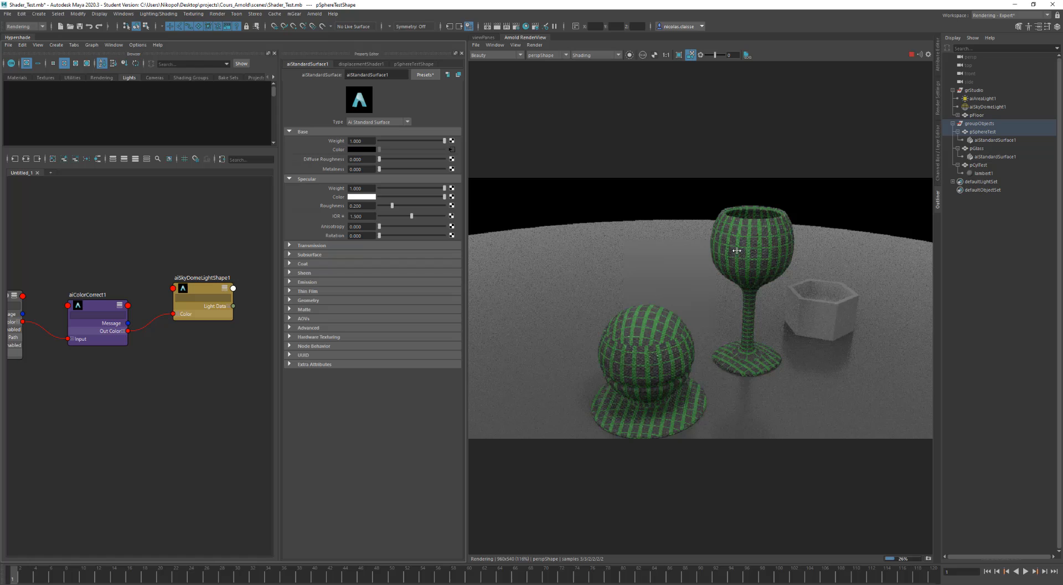
# - Select all objects in the 3D viewport and assign them a new aiStandardSurface material
pyautogui.click(483, 37)
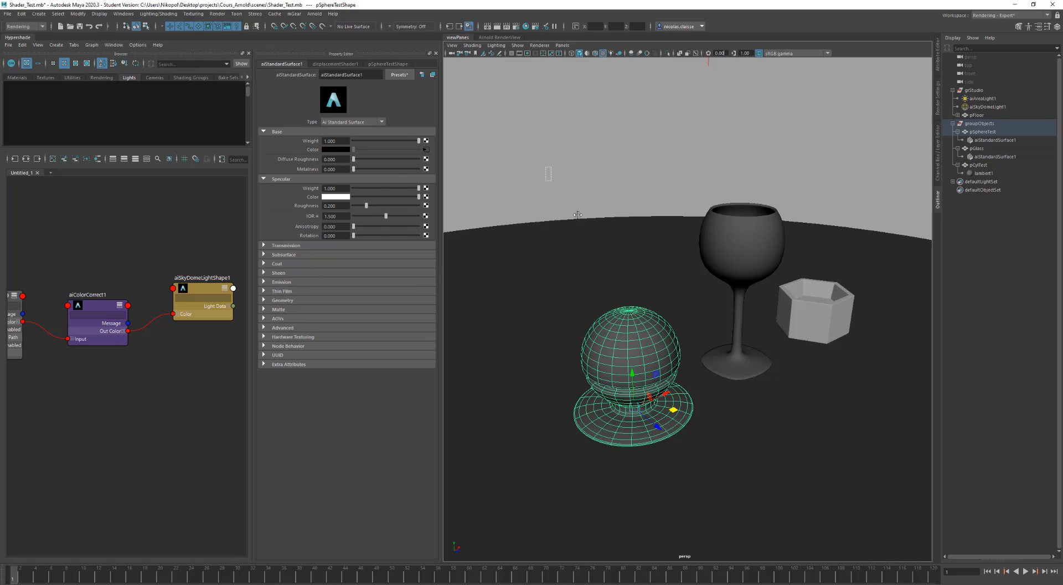
pyautogui.moveTo(895, 491); pyautogui.dragTo(549, 169)
pyautogui.moveTo(738, 361); pyautogui.dragTo(819, 538, button='right')
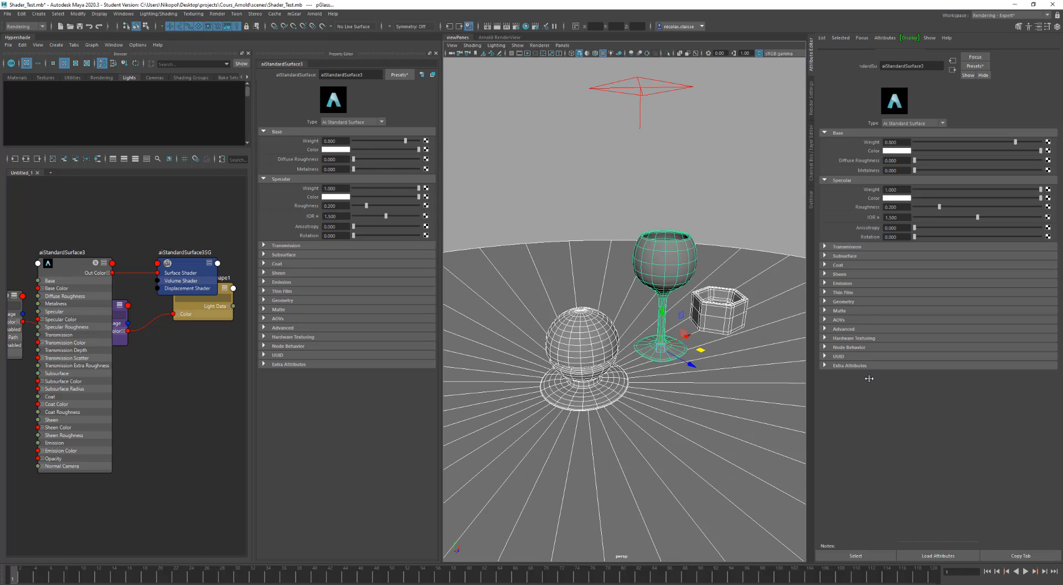
# - Set the new material's base weight to 1 and view the objects in the Arnold render
pyautogui.moveTo(1015, 148); pyautogui.dragTo(1042, 149)
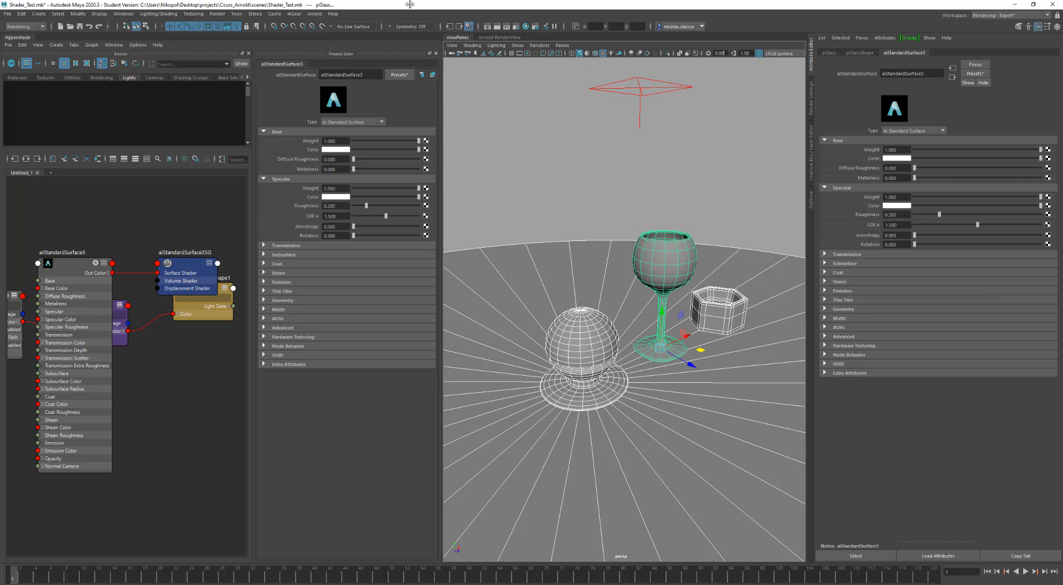
pyautogui.click(498, 37)
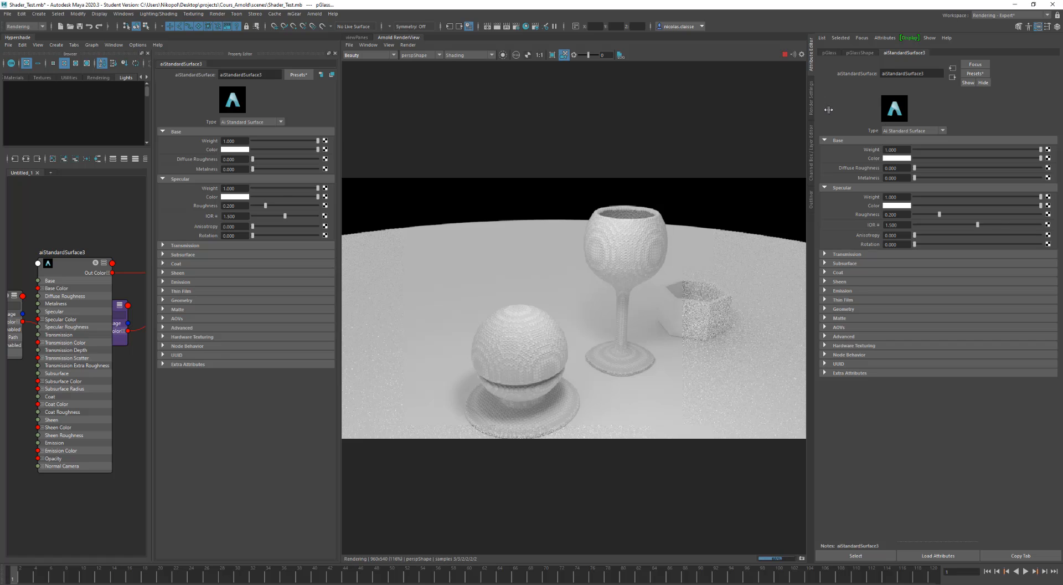
pyautogui.scroll(-3, 566, 134)
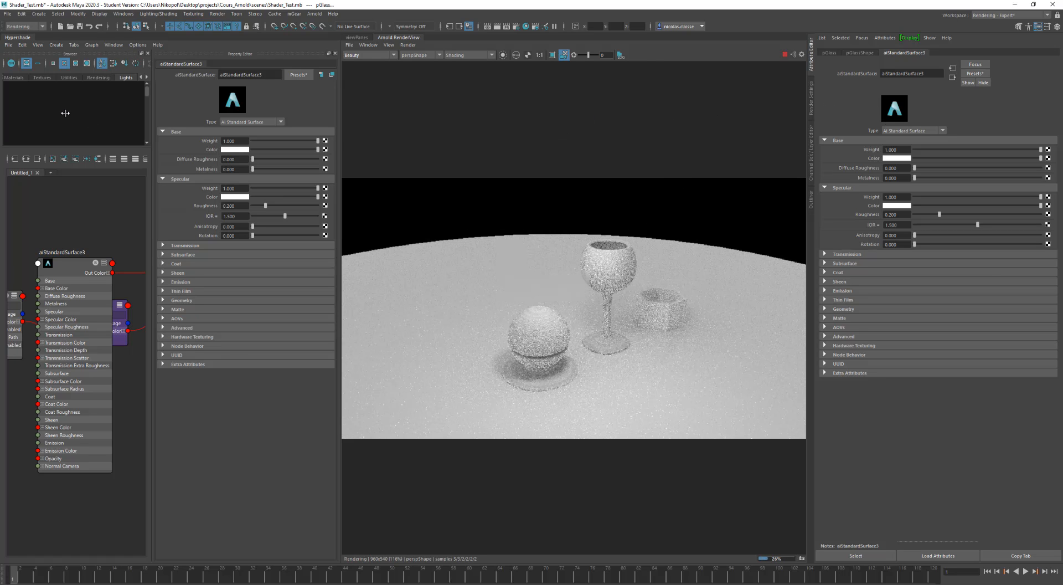
# - Clear the selection and select aiAreaLight1 in the Outliner
pyautogui.click(67, 106)
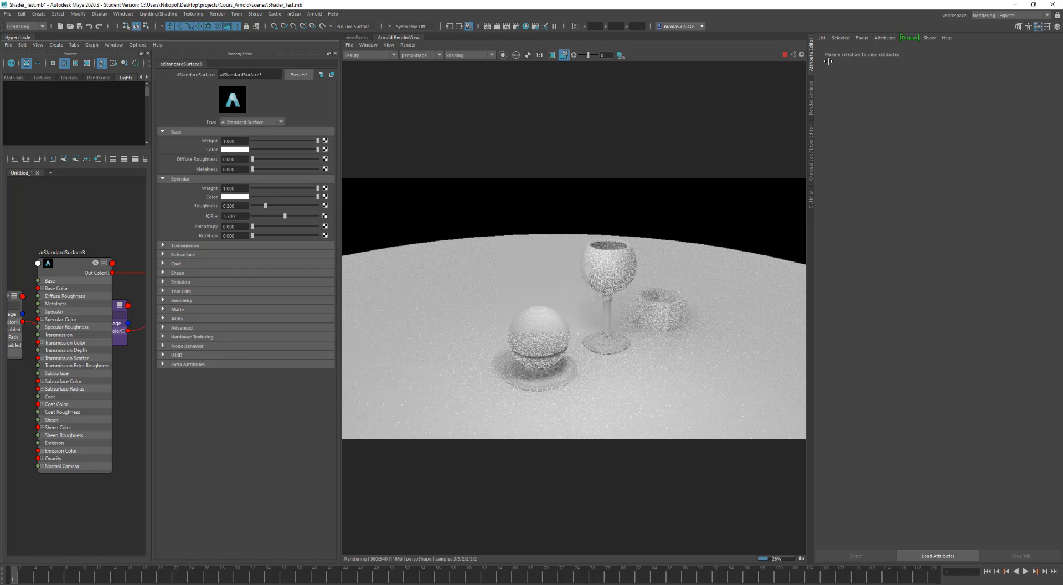
pyautogui.click(811, 192)
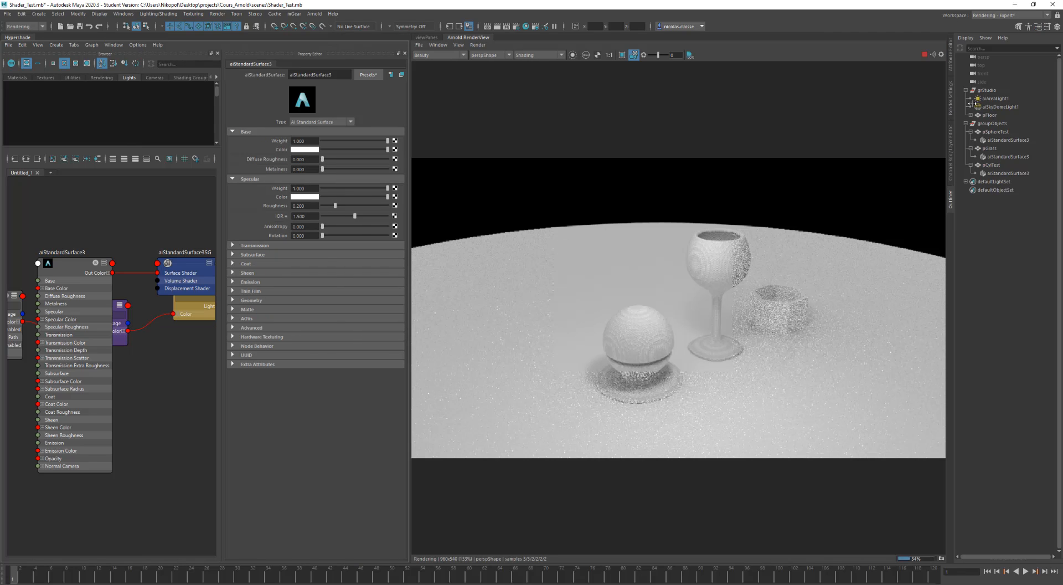
pyautogui.click(995, 99)
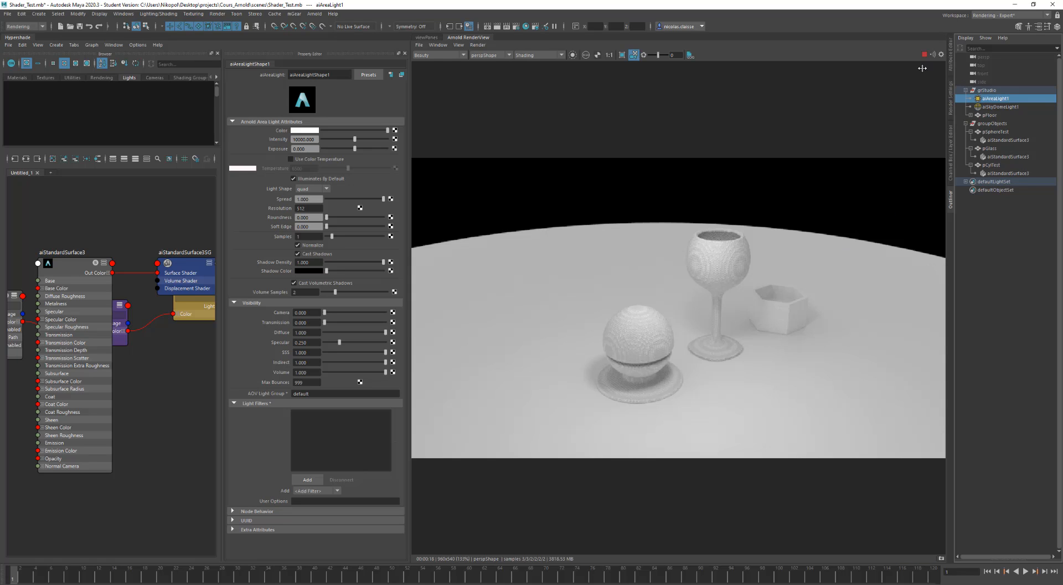
# - Try a higher and a lower exposure on the area light, then reset its exposure to 0
pyautogui.moveTo(355, 150); pyautogui.dragTo(366, 150)
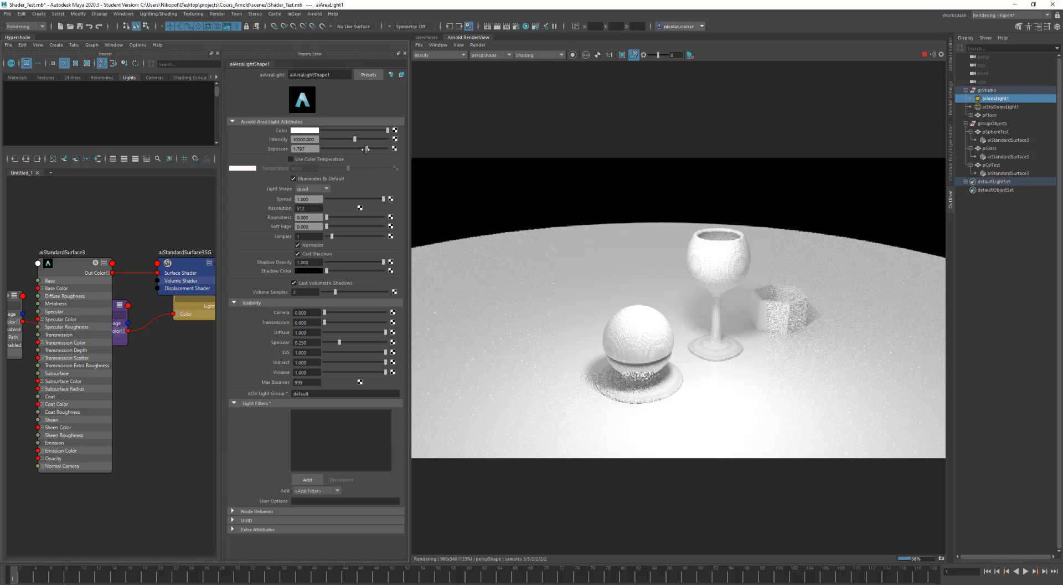
pyautogui.moveTo(364, 149); pyautogui.dragTo(345, 150)
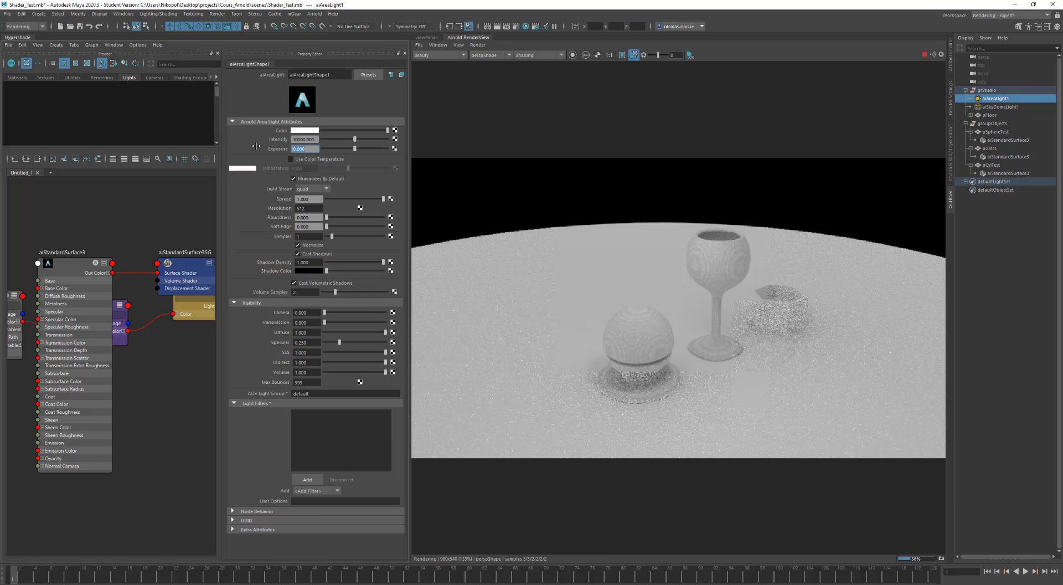
pyautogui.write('0')
pyautogui.press('Return')
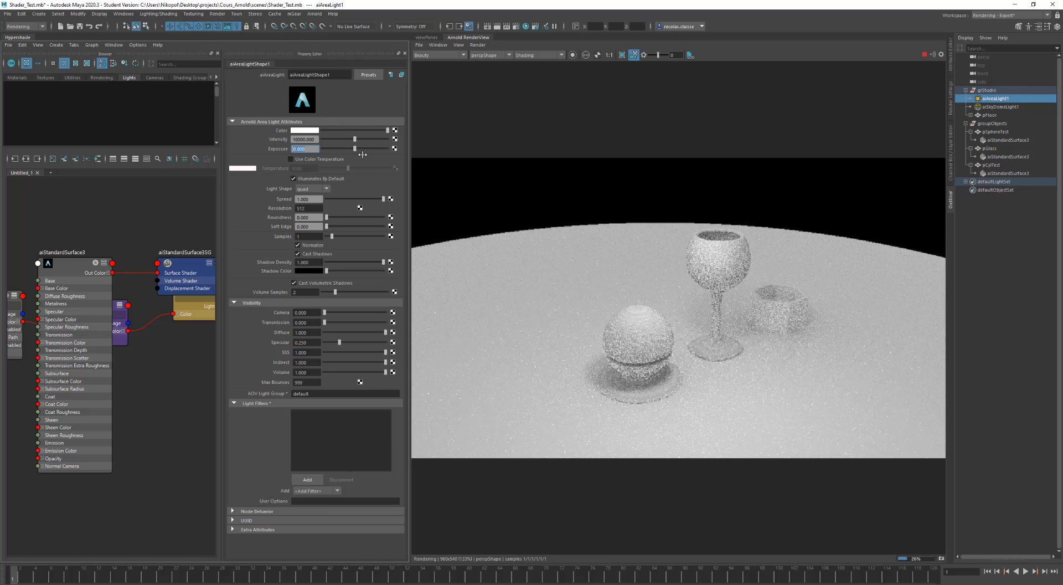
# - Try several area light exposures between about 0.6 and 1.5 while comparing the render's brightness
pyautogui.moveTo(357, 148); pyautogui.dragTo(360, 149)
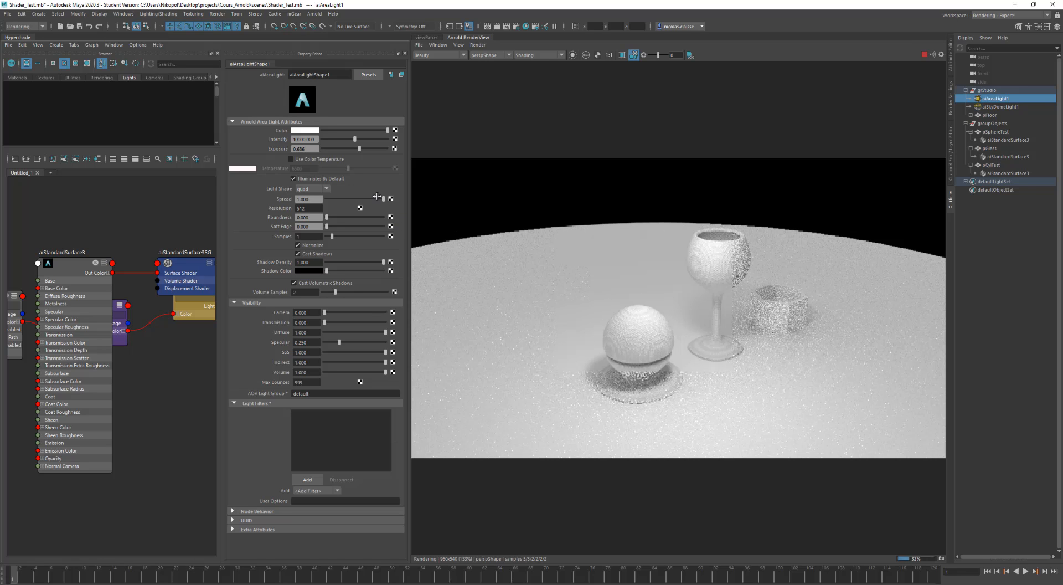
pyautogui.moveTo(359, 149); pyautogui.dragTo(360, 149)
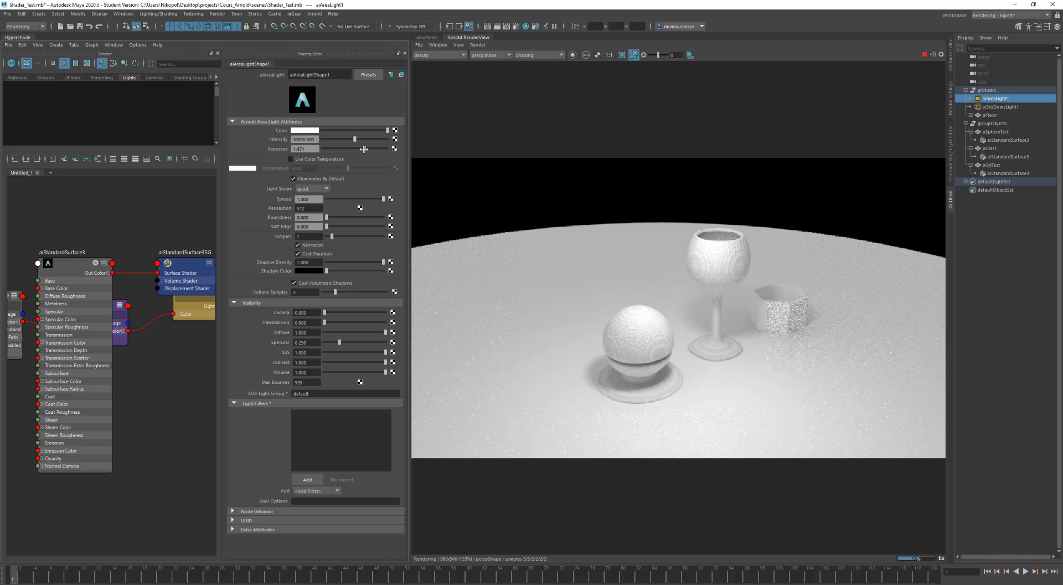
pyautogui.moveTo(364, 149); pyautogui.dragTo(362, 149)
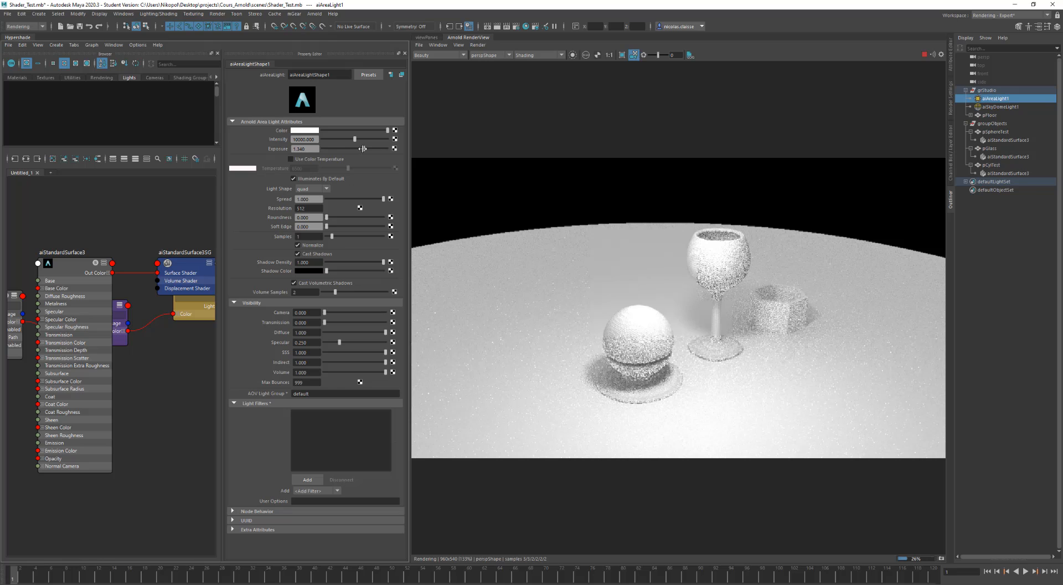
pyautogui.moveTo(364, 148); pyautogui.dragTo(362, 148)
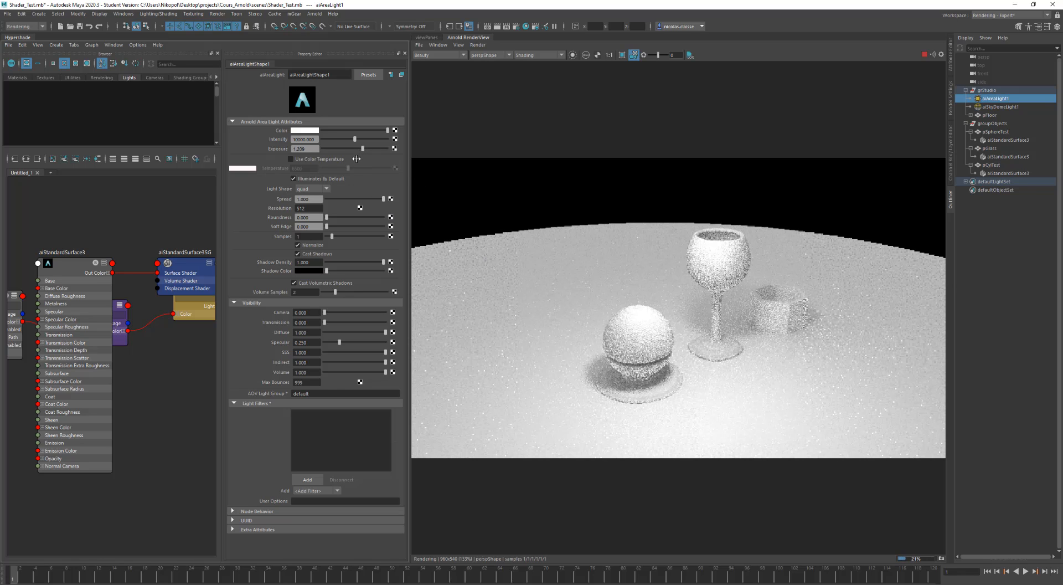
pyautogui.moveTo(360, 149); pyautogui.dragTo(357, 148)
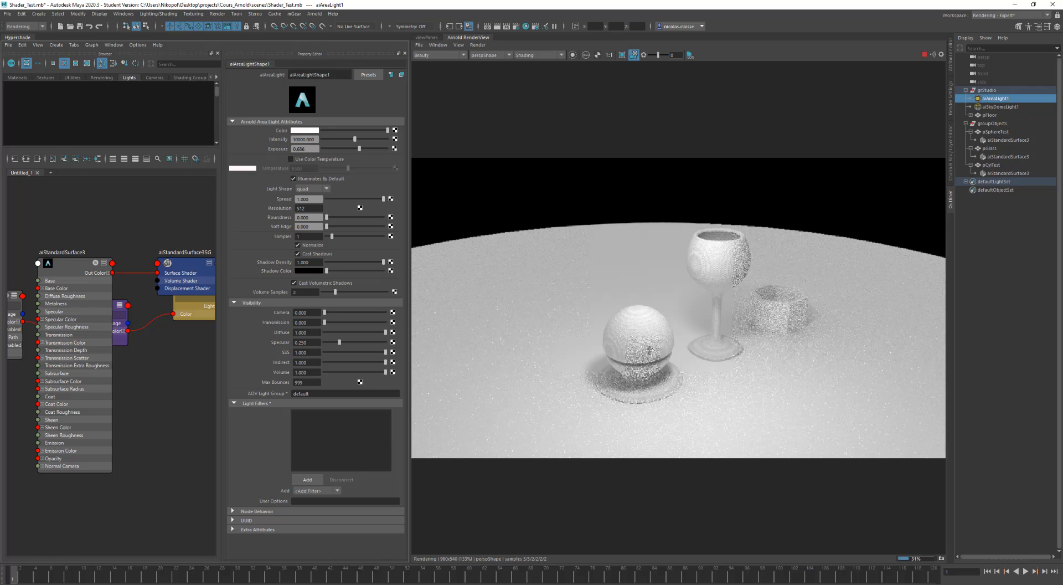
# - Inspect the render's per-AOV pixel values and set the area light's exposure to 0.95
pyautogui.click(942, 54)
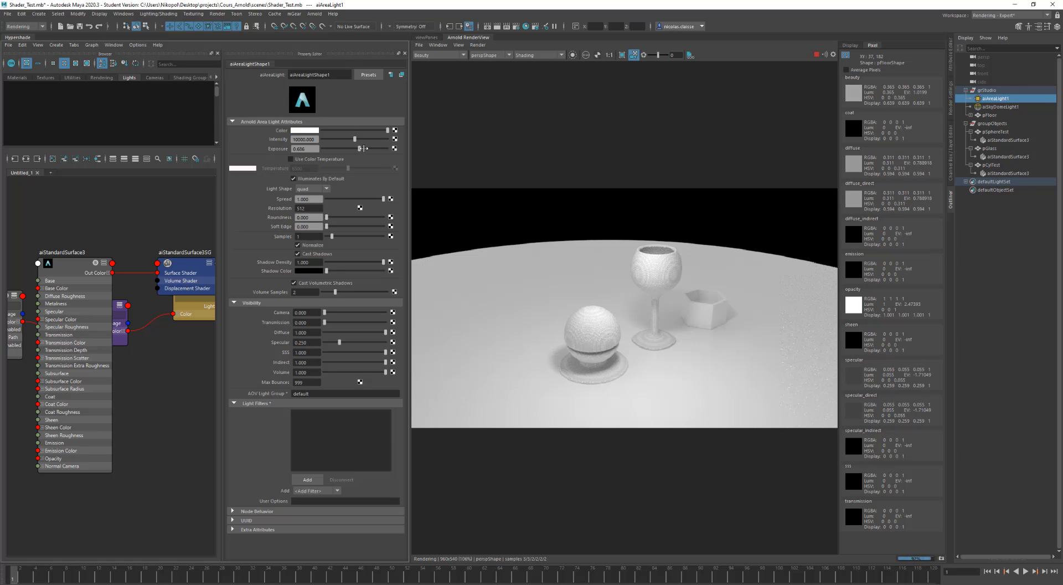
pyautogui.moveTo(363, 148); pyautogui.dragTo(361, 148)
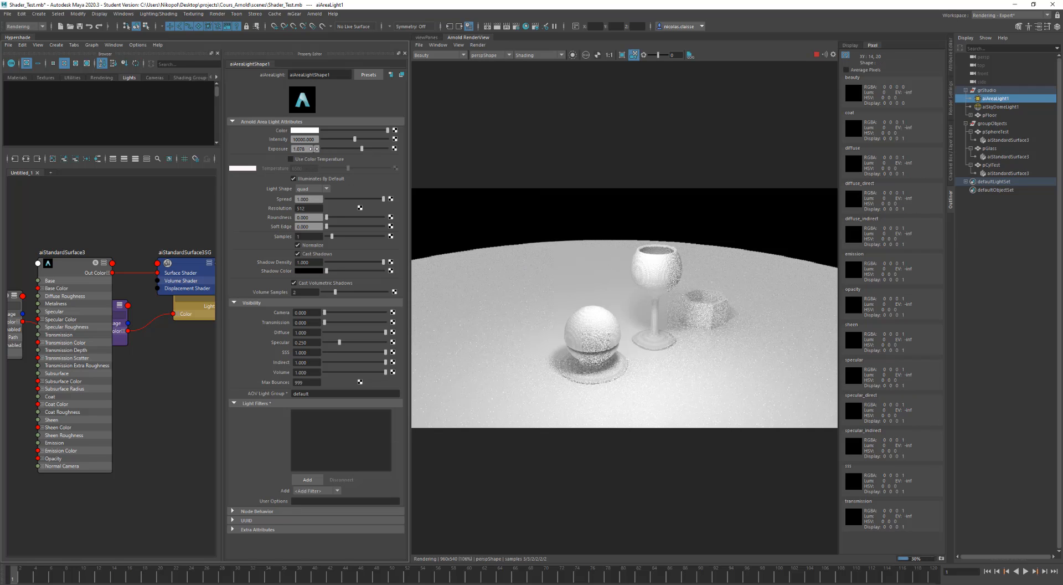
pyautogui.moveTo(313, 149); pyautogui.dragTo(272, 147)
pyautogui.write('0.95')
pyautogui.press('Return')
pyautogui.click(834, 55)
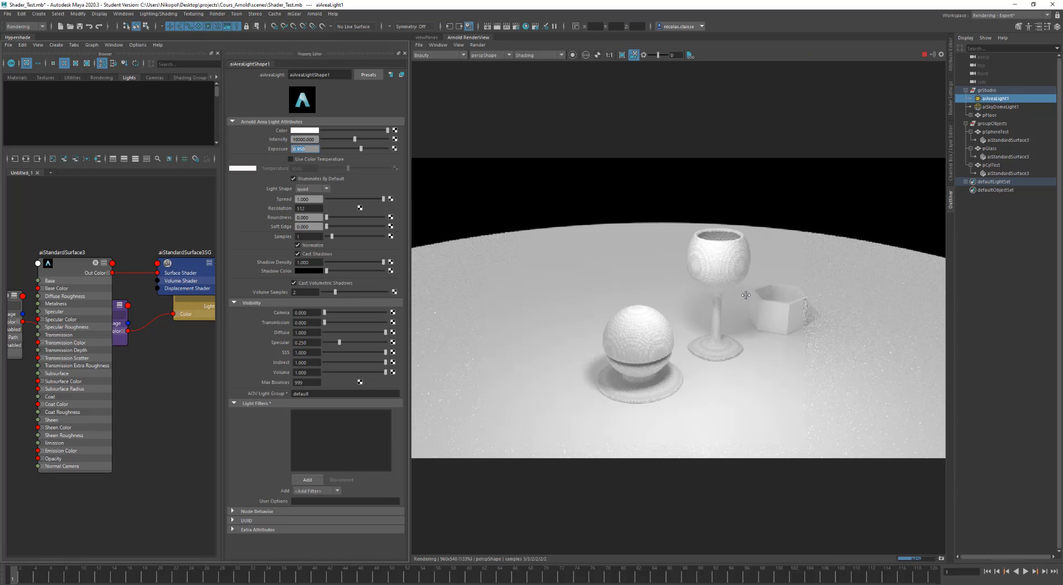
# - Select the sphere in the render, check the PureRef reference image and browse the Arnold shaders available to create
pyautogui.keyDown('alt'); pyautogui.moveTo(728, 318); pyautogui.dragTo(697, 319, button='middle'); pyautogui.keyUp('alt')
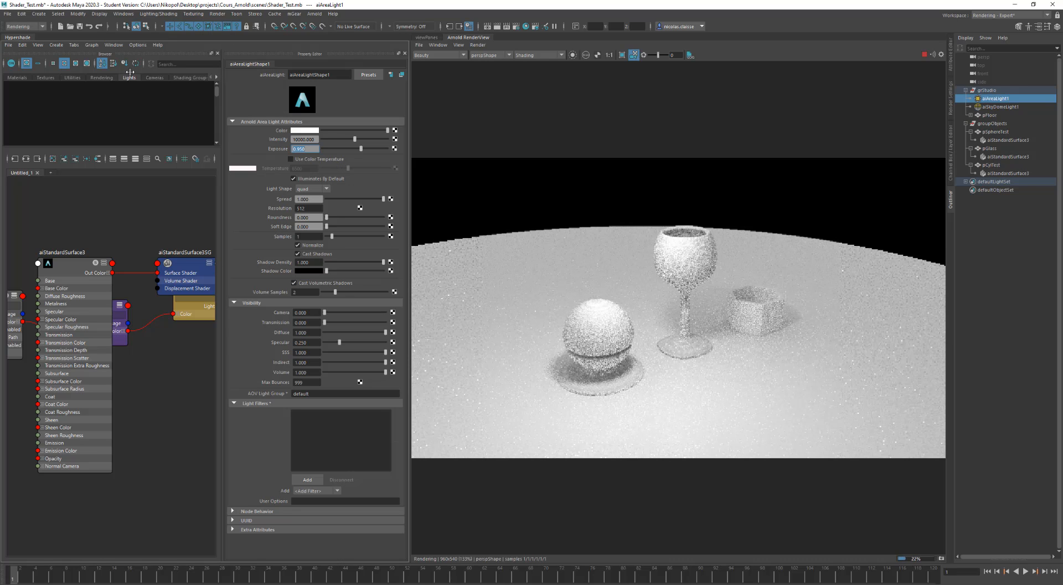
pyautogui.click(616, 328)
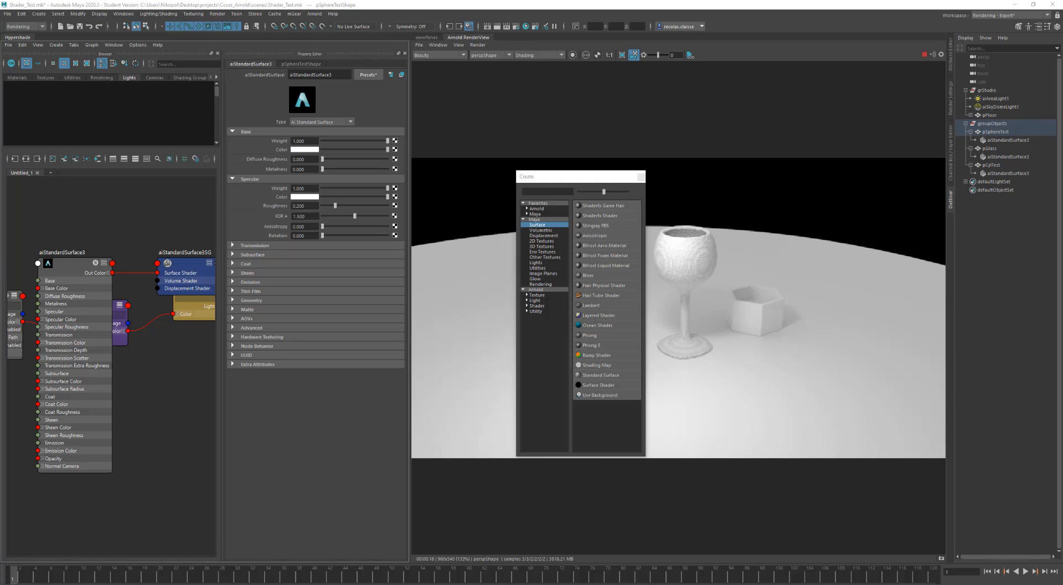
pyautogui.moveTo(146, 584)
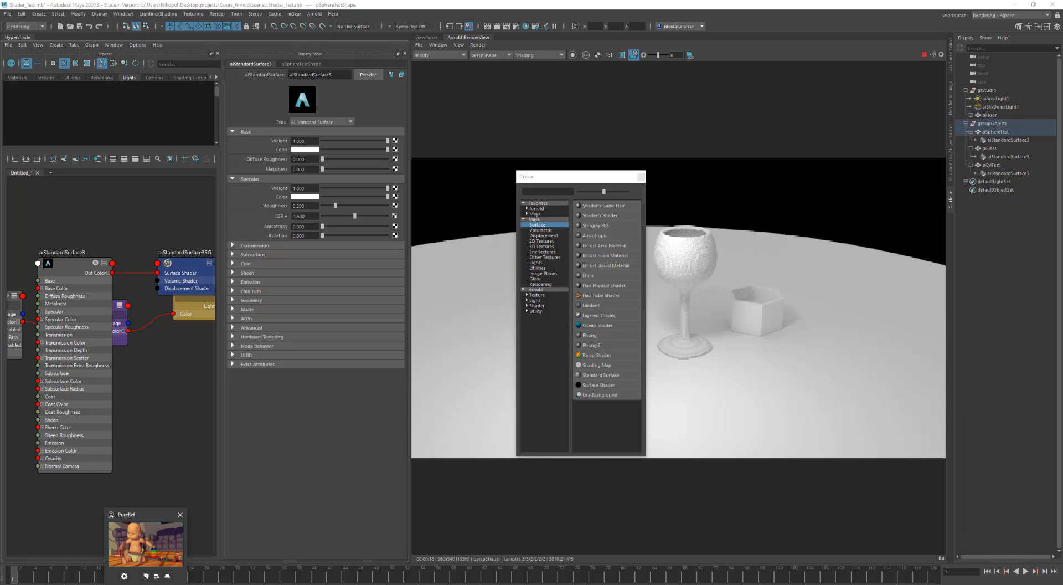
pyautogui.click(149, 544)
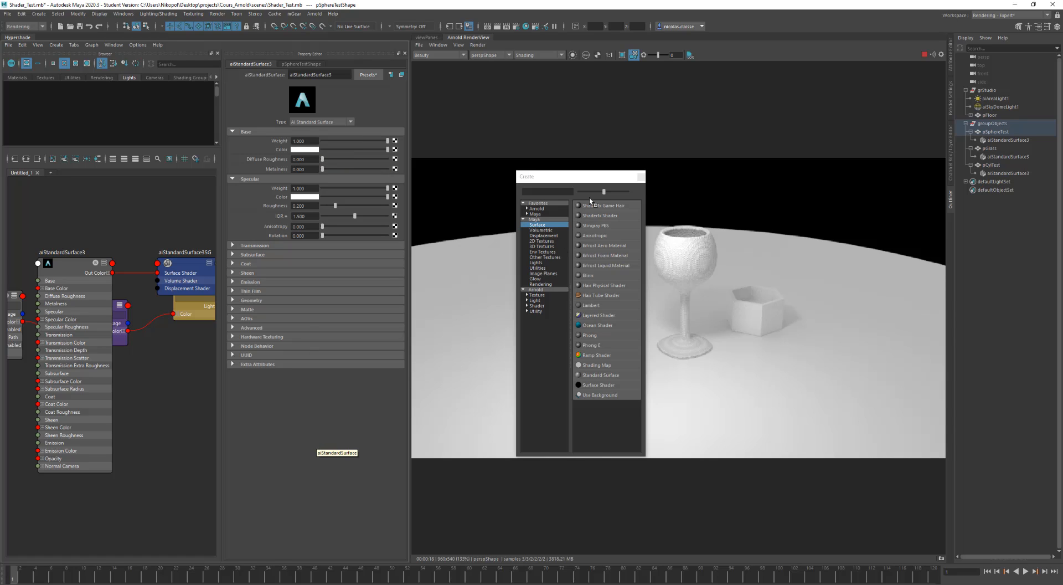
pyautogui.click(537, 306)
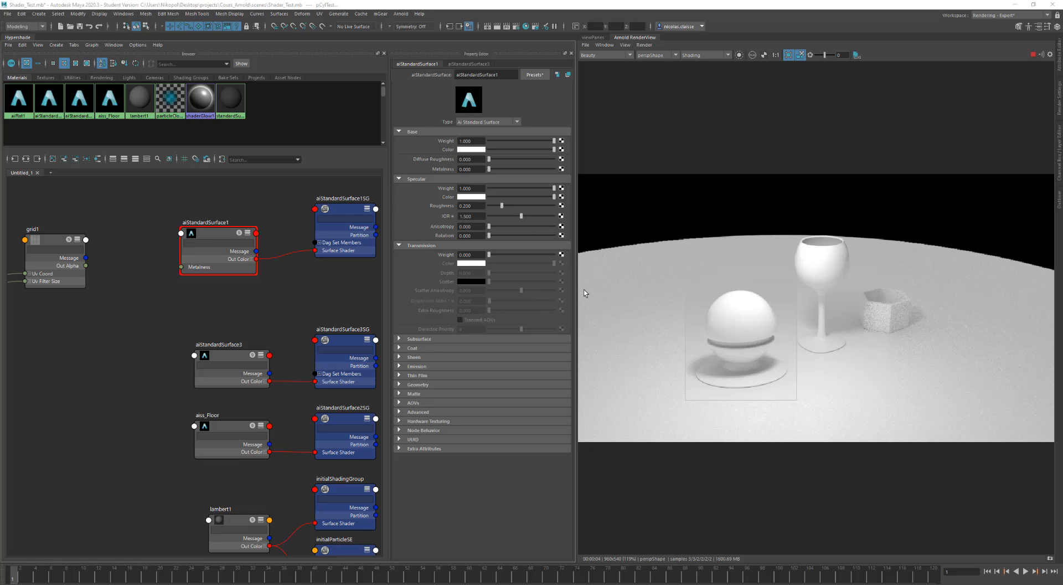
# - Show the render at 1:1 and connect the grid1 texture to the Metalness of aiStandardSurface1
pyautogui.click(776, 56)
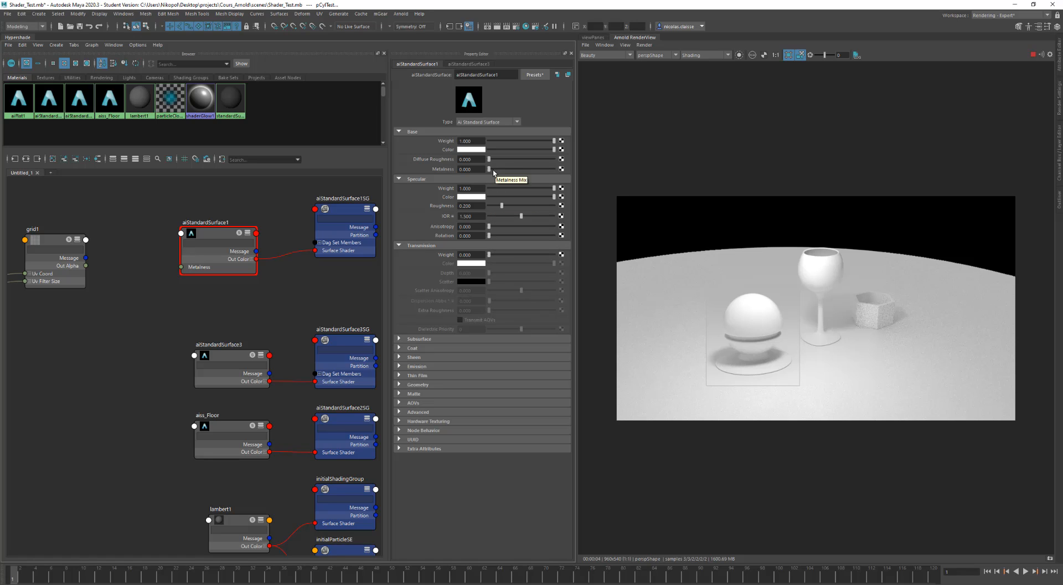
pyautogui.moveTo(489, 168)
pyautogui.mouseDown()
pyautogui.moveTo(556, 170)
pyautogui.moveTo(479, 171)
pyautogui.moveTo(540, 170)
pyautogui.moveTo(490, 170)
pyautogui.mouseUp()
pyautogui.scroll(2, 51, 239)
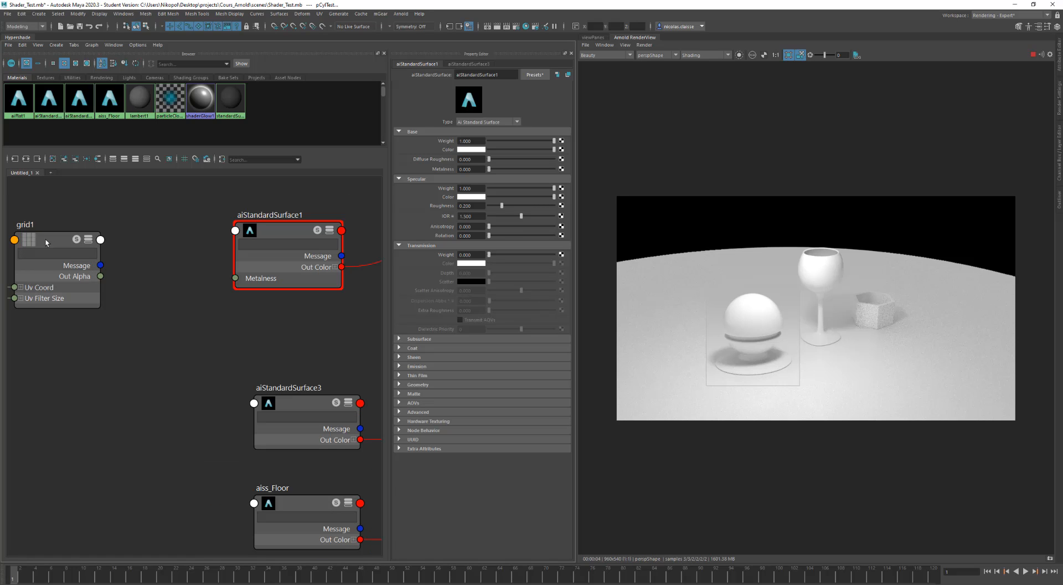
pyautogui.moveTo(42, 241); pyautogui.dragTo(435, 172, button='middle')
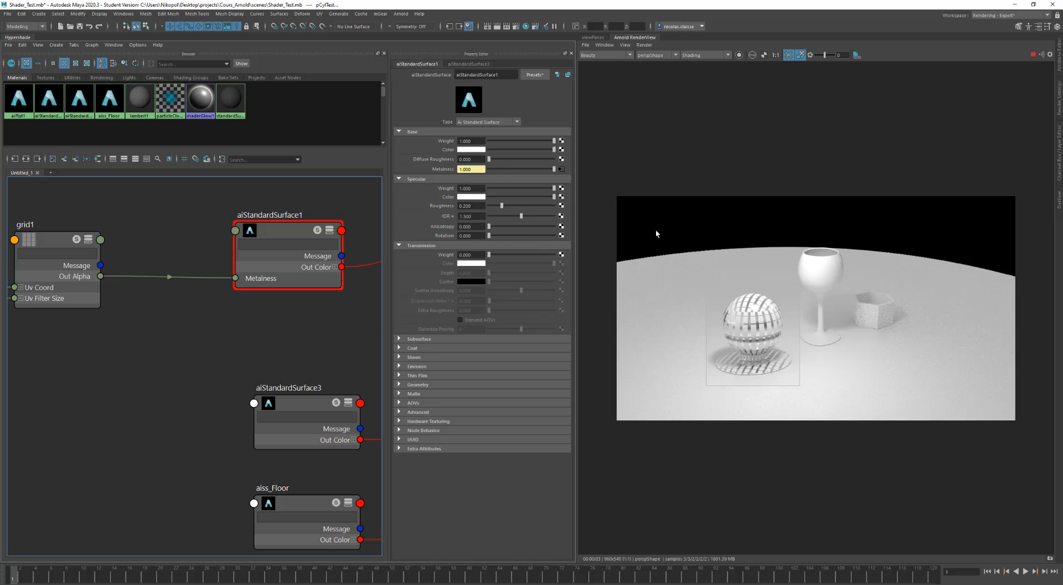
# - Isolate the grid1 texture in the render view to examine its pattern, then return to full shading
pyautogui.click(52, 239)
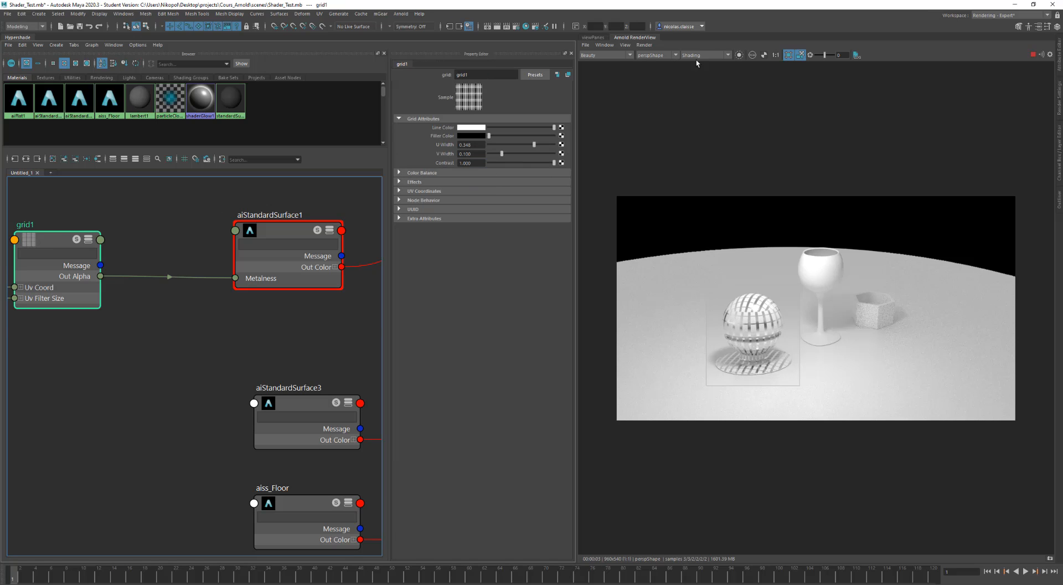
pyautogui.click(739, 54)
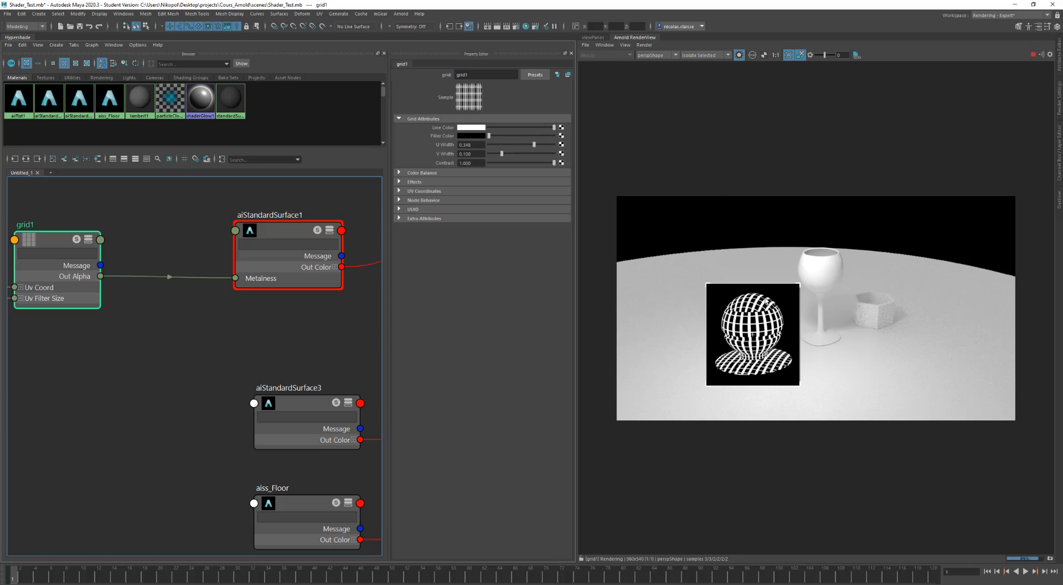
pyautogui.click(740, 55)
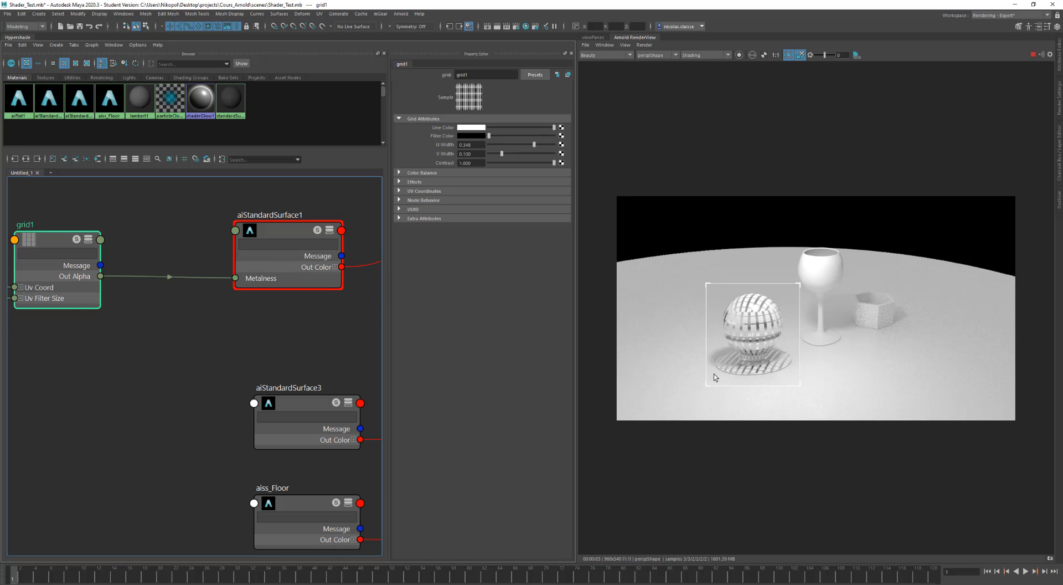
# - Break the grid1 connection on aiStandardSurface1's Metalness and save the scene
pyautogui.click(282, 233)
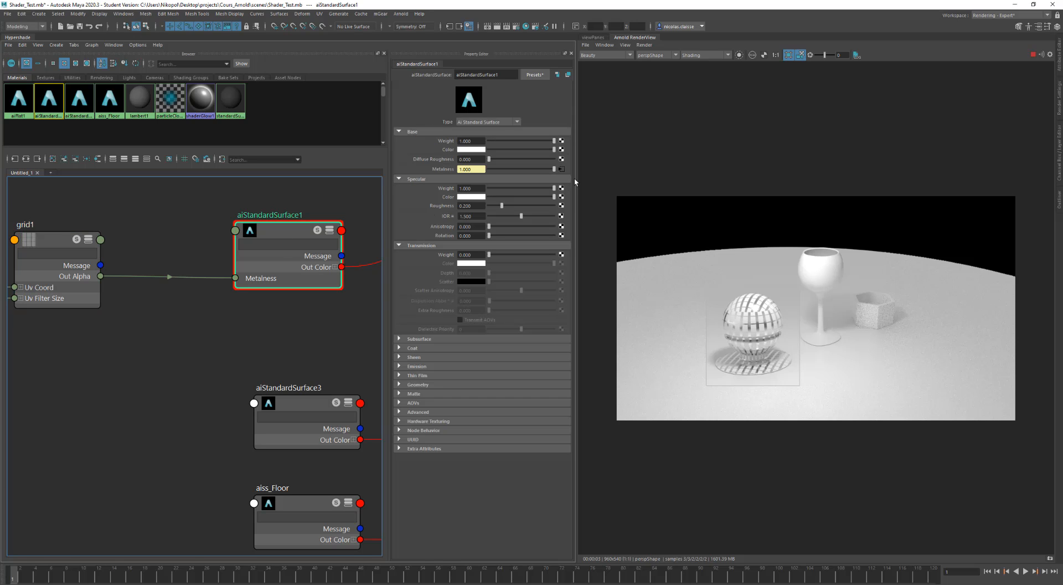
pyautogui.rightClick(447, 169)
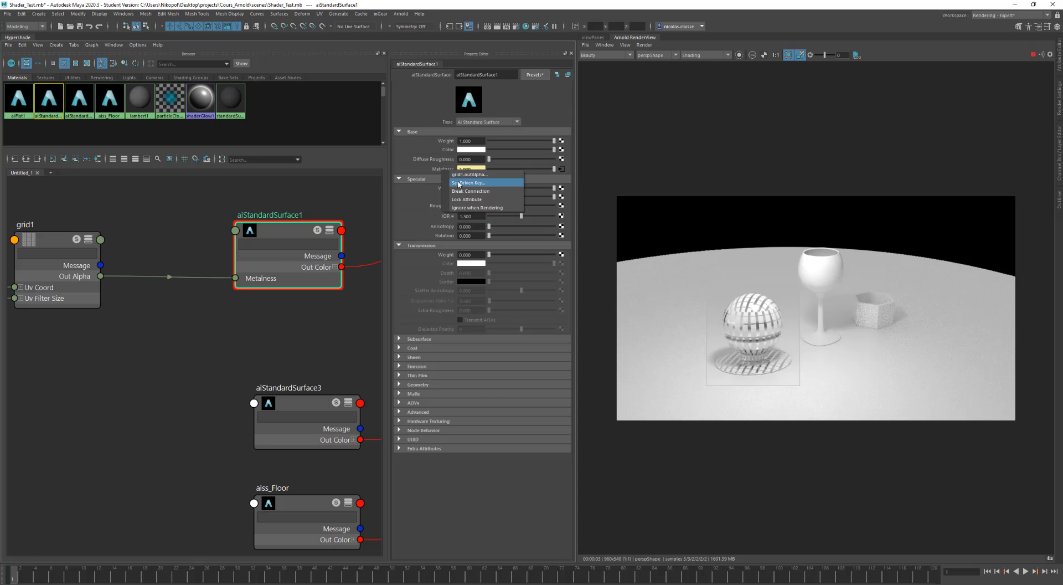
pyautogui.click(463, 191)
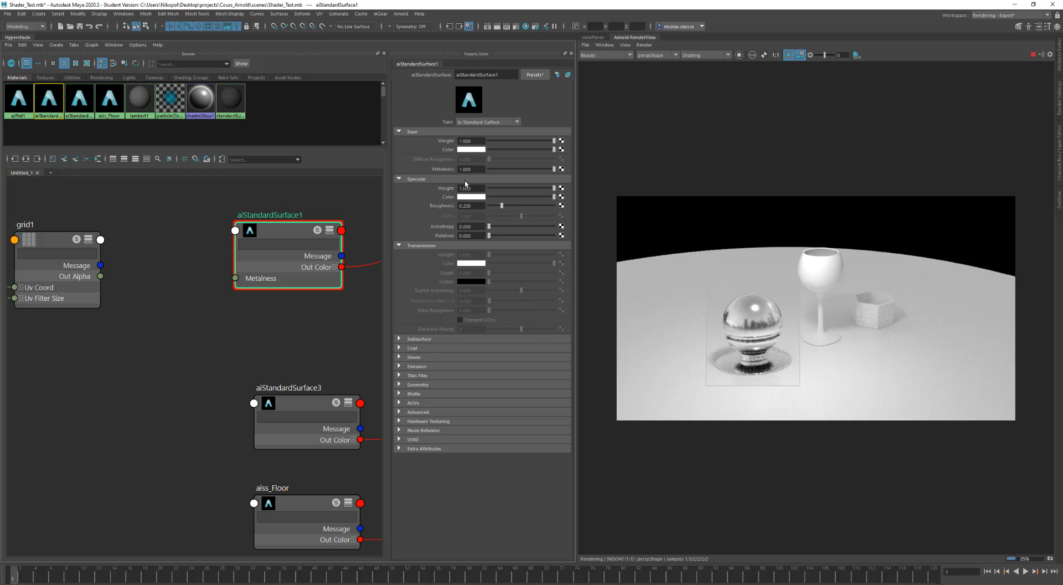
pyautogui.hotkey('ctrl', 's')
pyautogui.click(514, 305)
# - Examine the UV layouts of the glass and the sphere in the UV Editor, then close it
pyautogui.click(320, 13)
pyautogui.click(356, 33)
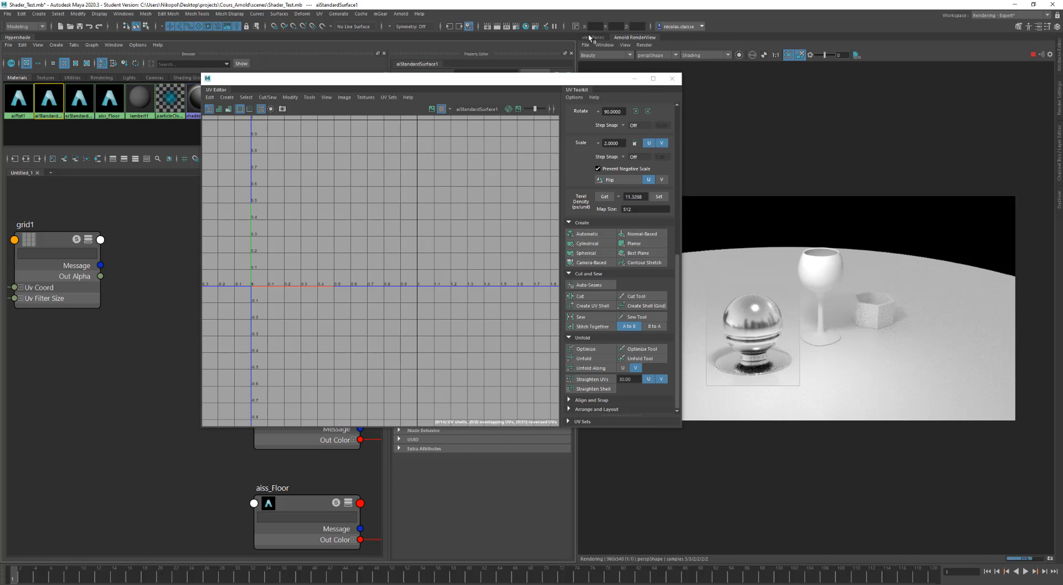
pyautogui.click(593, 37)
pyautogui.click(860, 277)
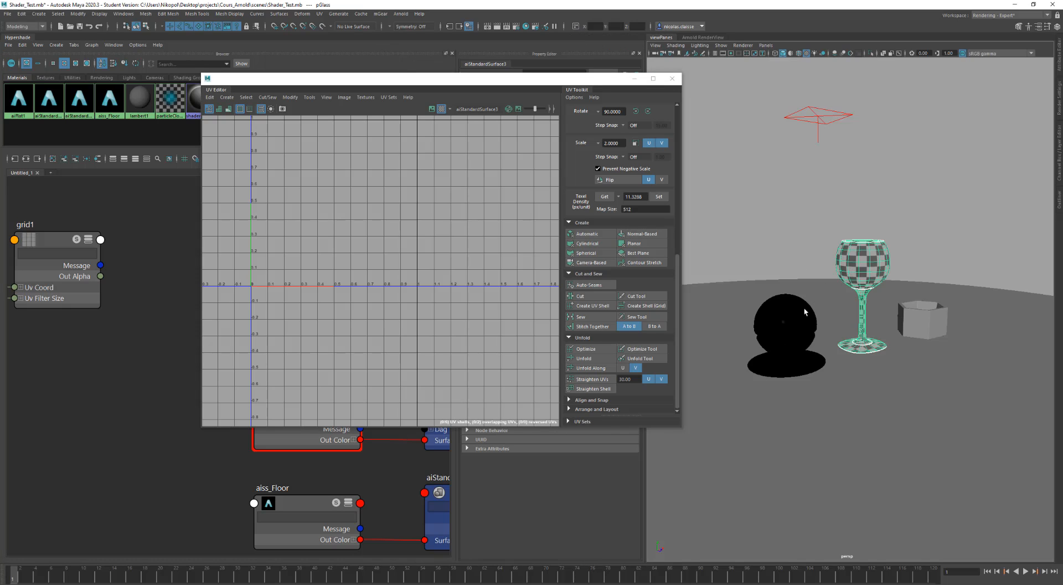
pyautogui.click(790, 317)
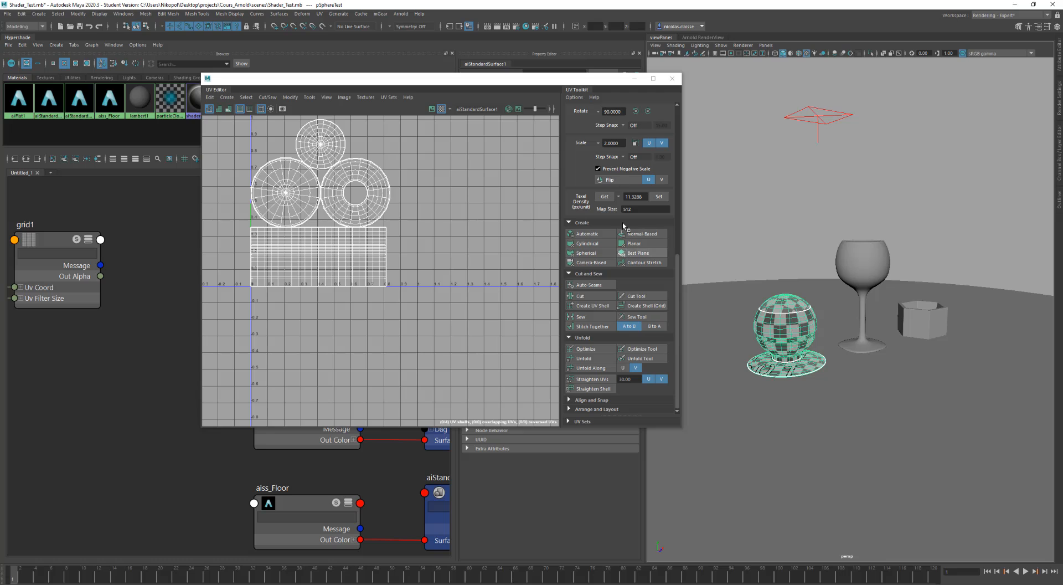
pyautogui.scroll(6, 623, 218)
pyautogui.scroll(-6, 622, 217)
pyautogui.scroll(6, 620, 215)
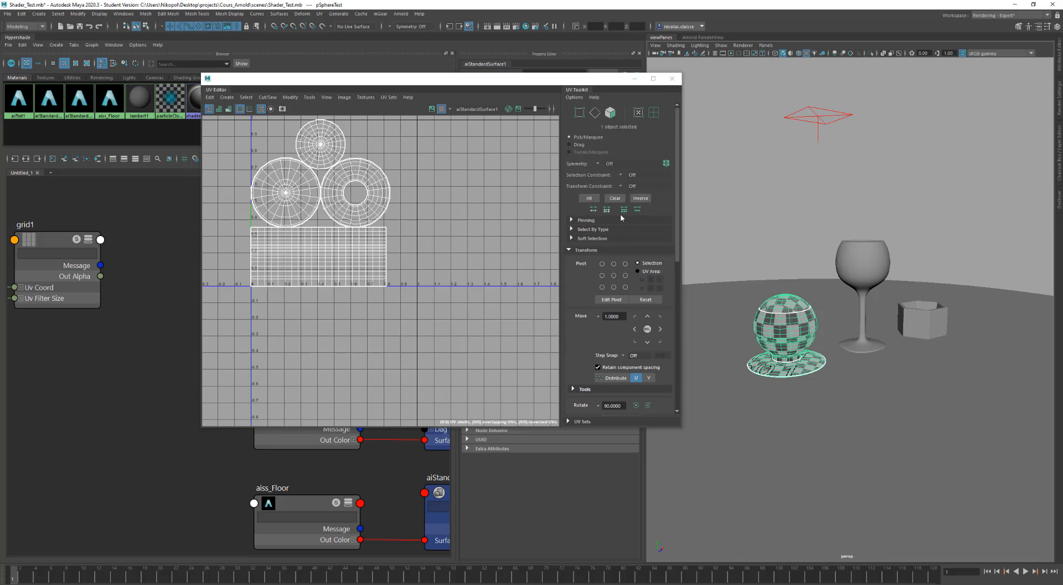
pyautogui.click(672, 80)
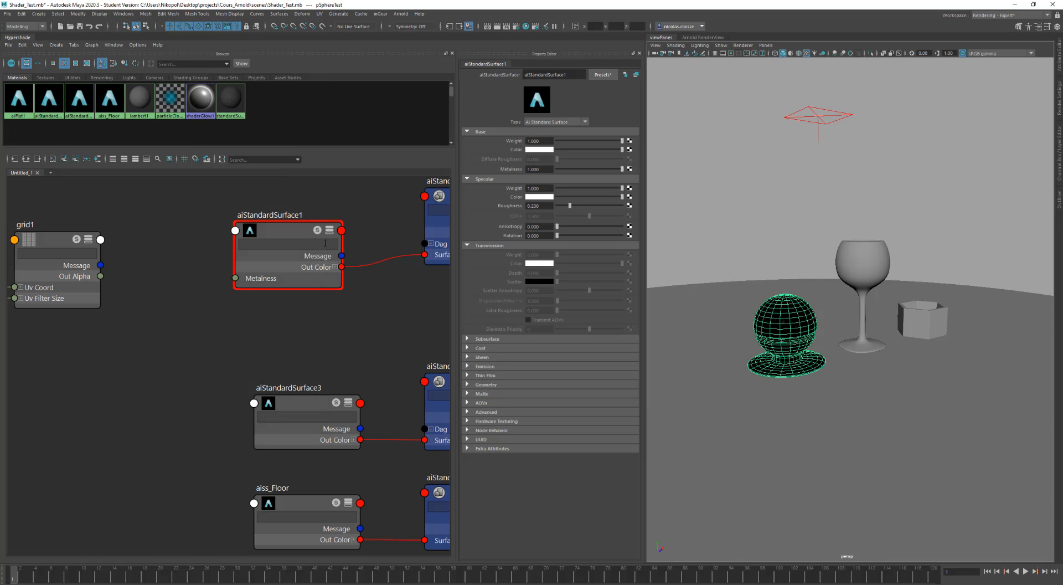
# - Map a new aiCellNoise texture to the base Color of aiStandardSurface1
pyautogui.click(289, 238)
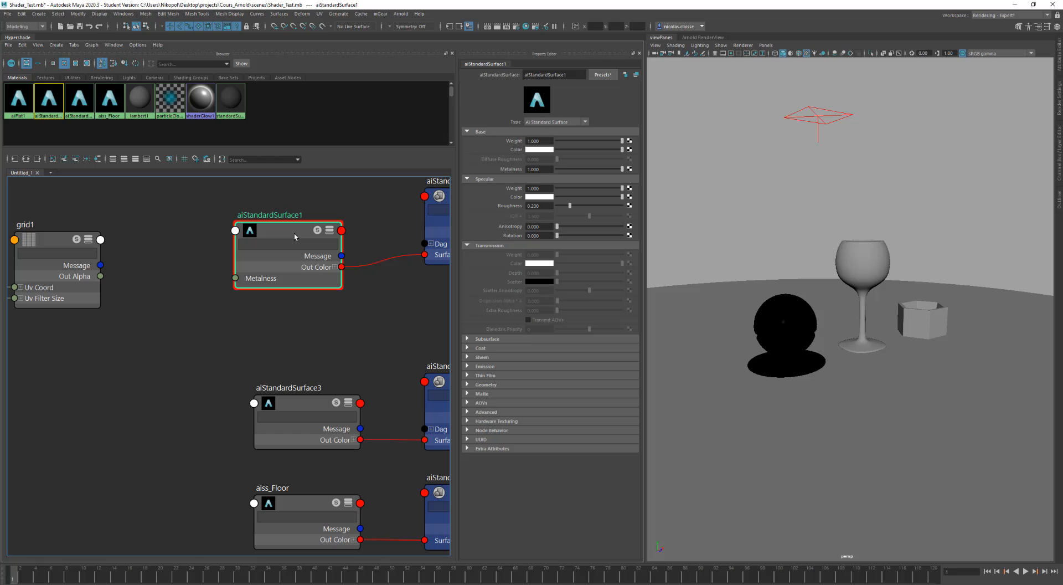
pyautogui.click(629, 149)
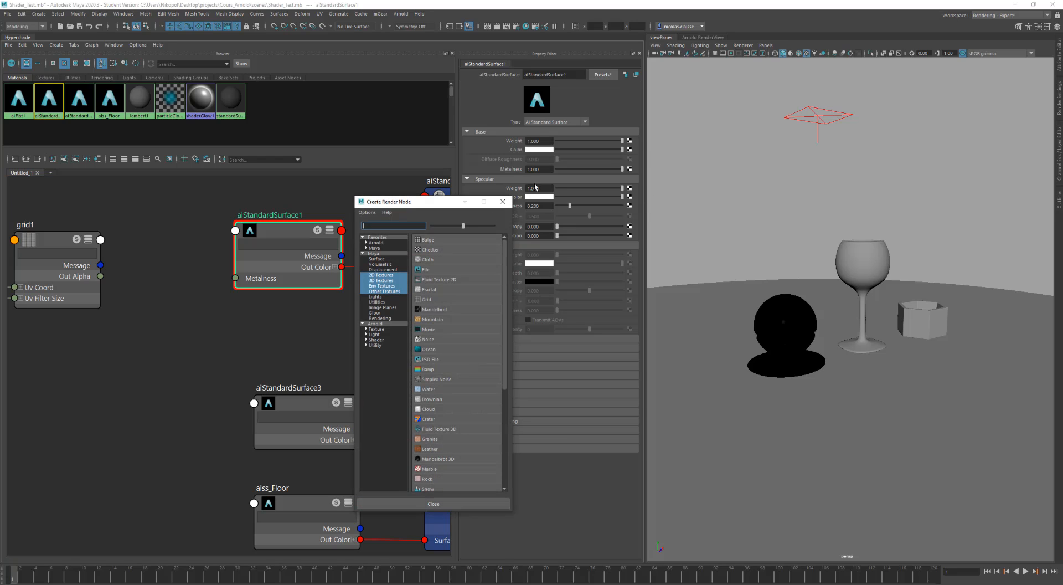
pyautogui.click(382, 330)
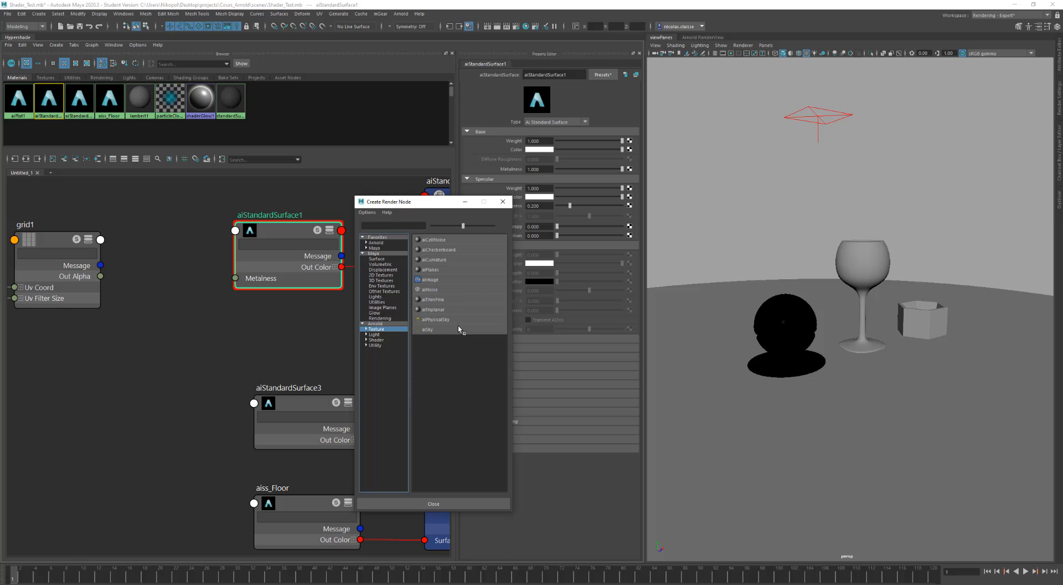
pyautogui.click(466, 240)
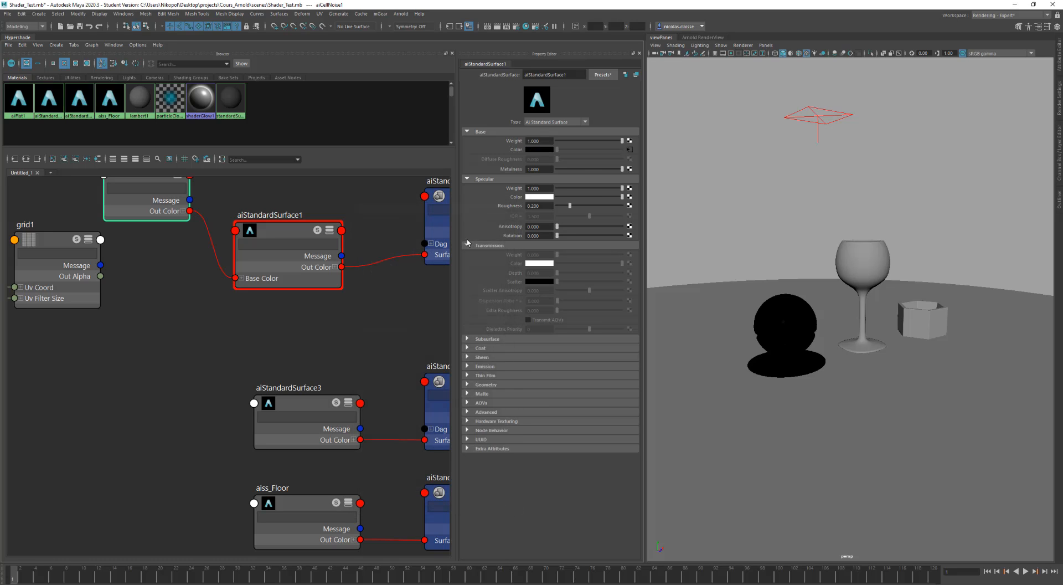
# - Show the Arnold render and set the cell noise Pattern to alligator, checking it on the sphere
pyautogui.click(714, 38)
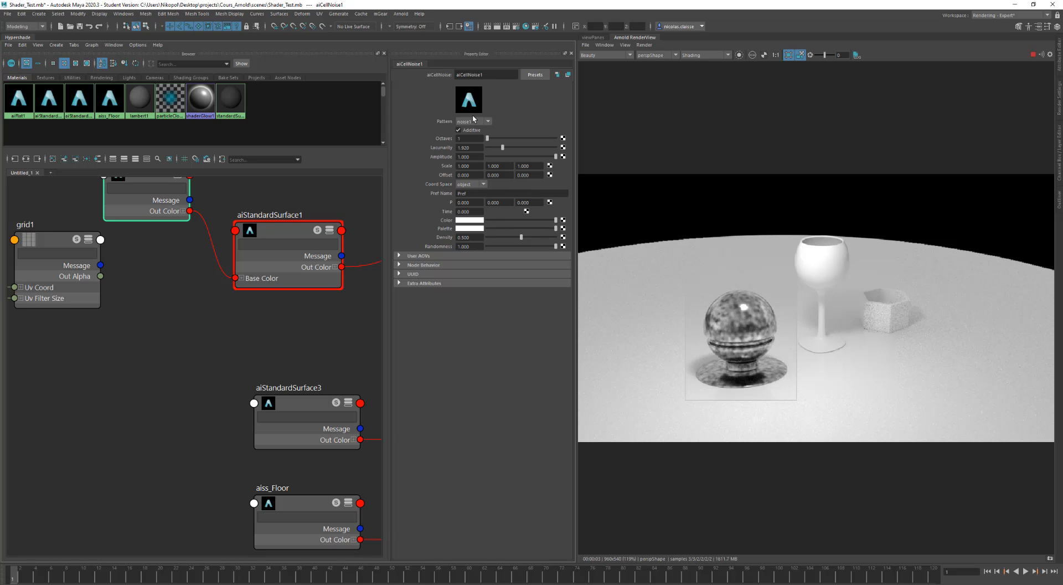
pyautogui.click(473, 121)
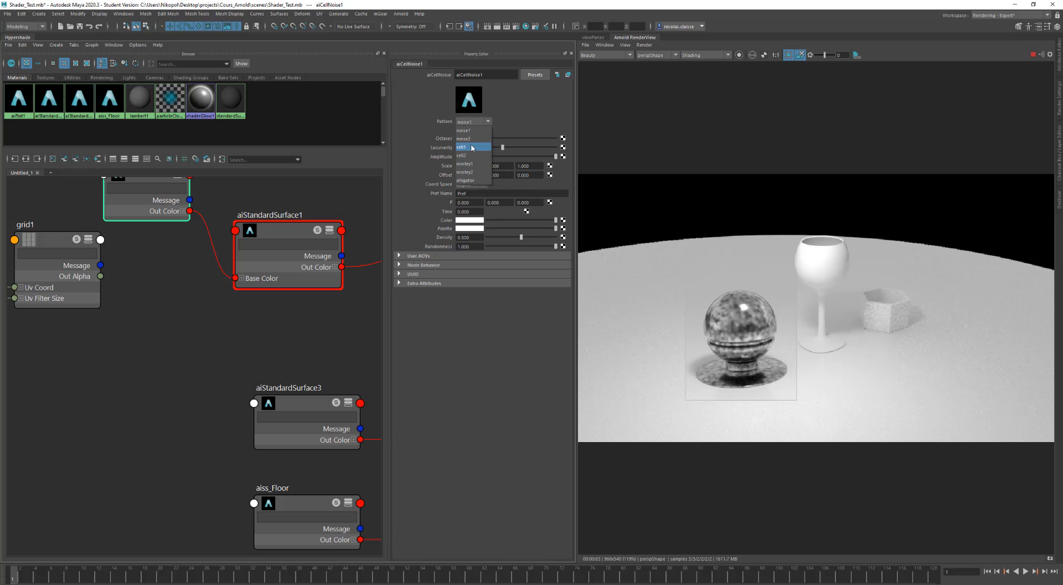
pyautogui.click(474, 178)
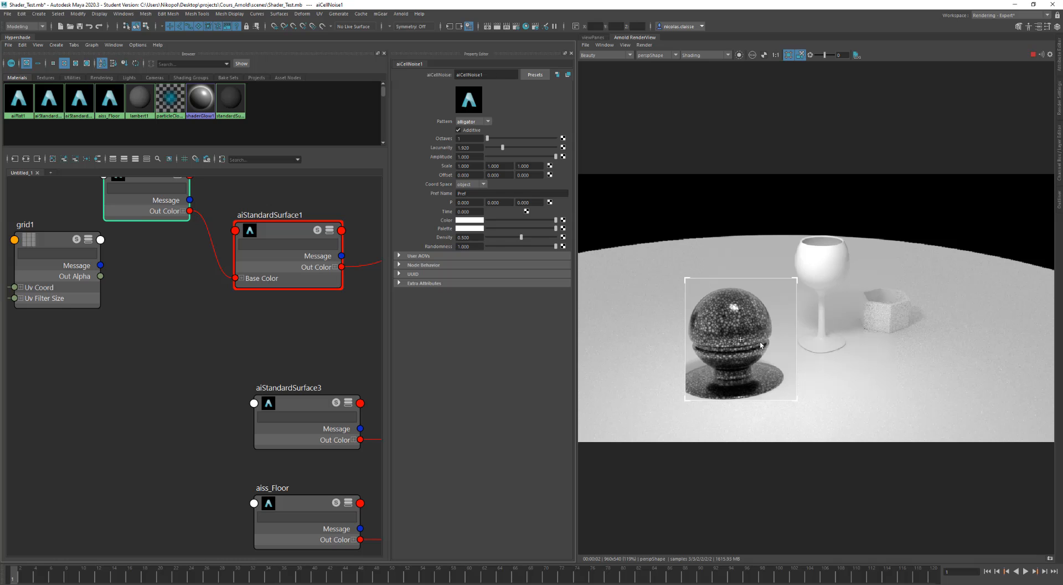
pyautogui.keyDown('alt'); pyautogui.moveTo(739, 350); pyautogui.dragTo(745, 342); pyautogui.keyUp('alt')
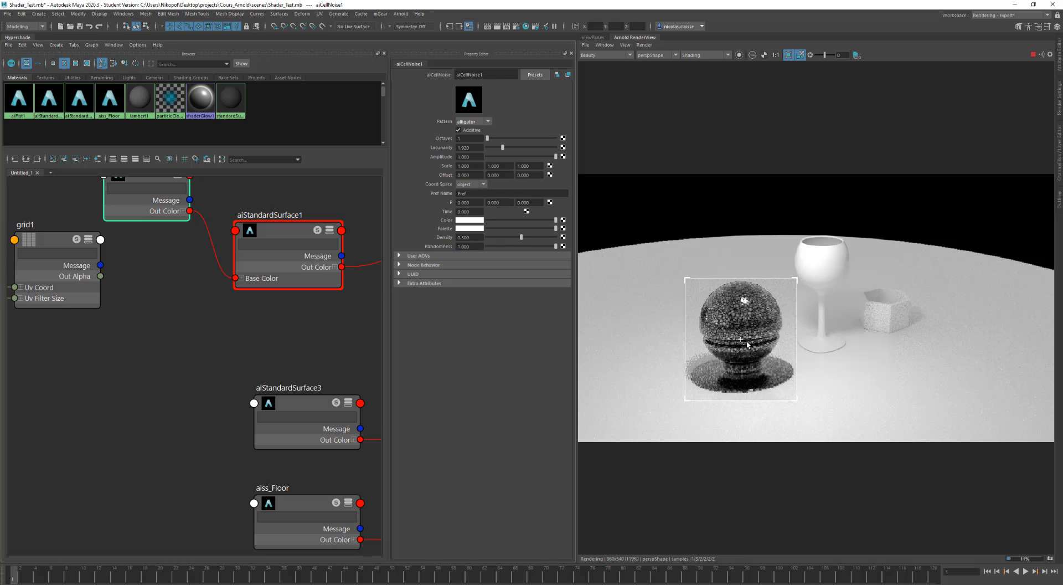
# - Break the cell noise connection to aiStandardSurface1's Base Color and brighten the base Color to a light grey
pyautogui.click(210, 241)
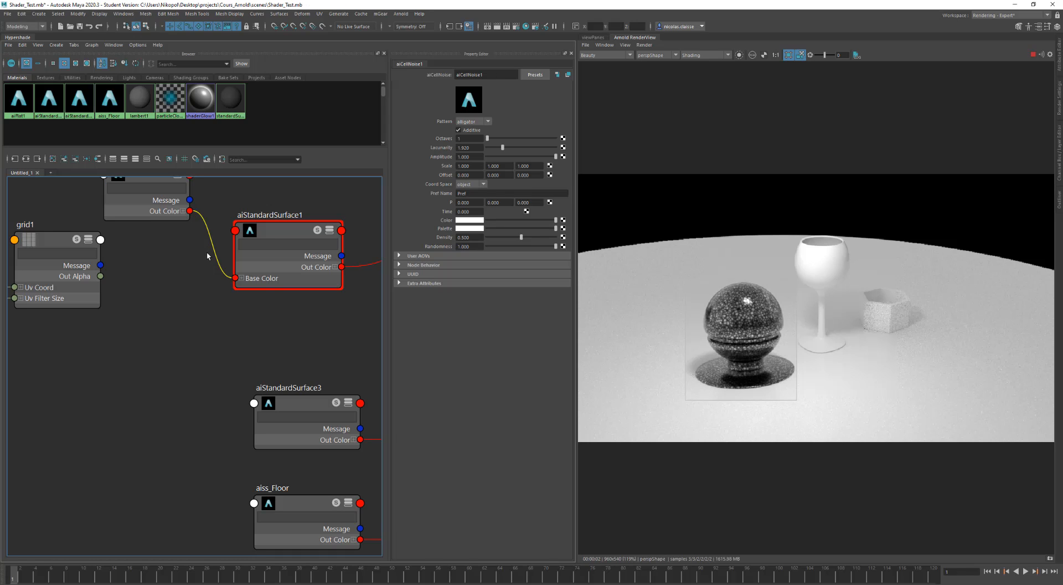
pyautogui.press('Delete')
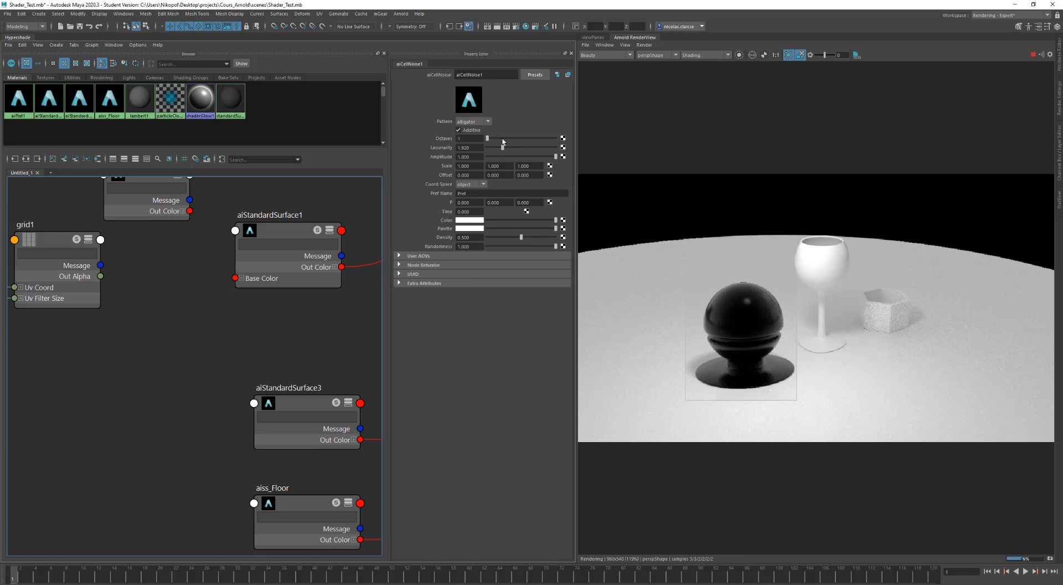
pyautogui.click(285, 234)
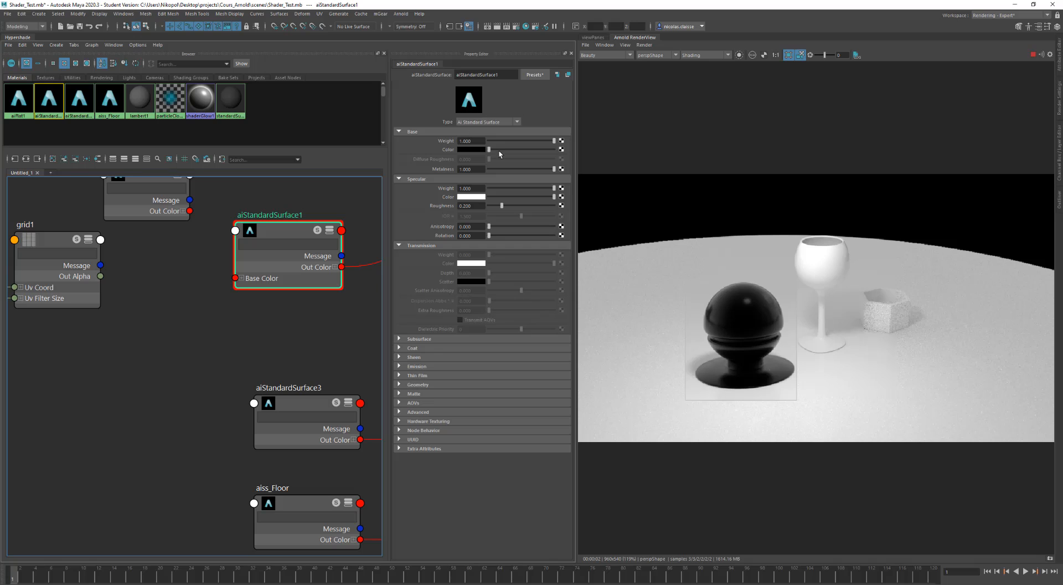
pyautogui.moveTo(499, 149); pyautogui.dragTo(520, 149)
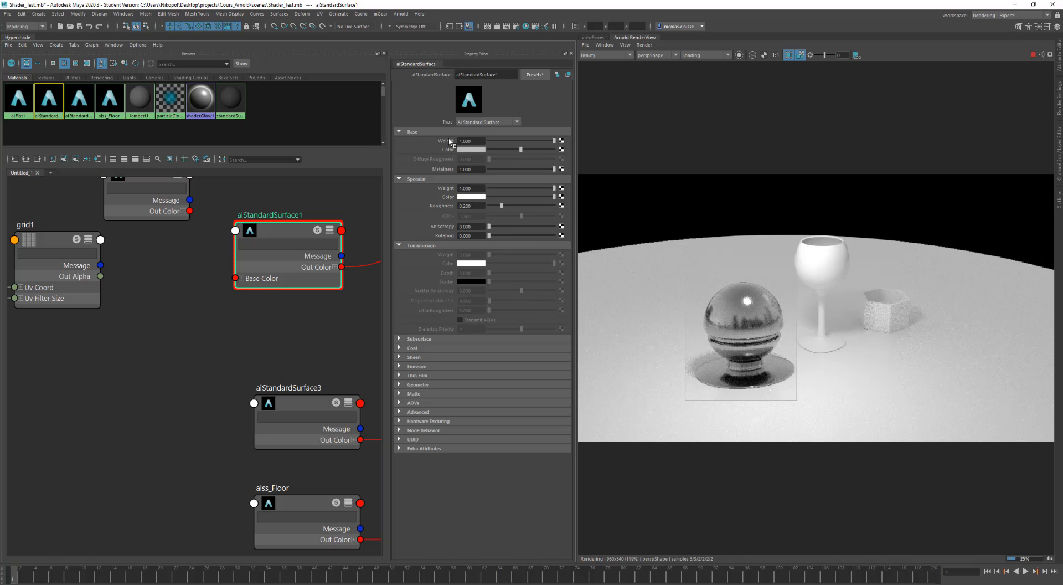